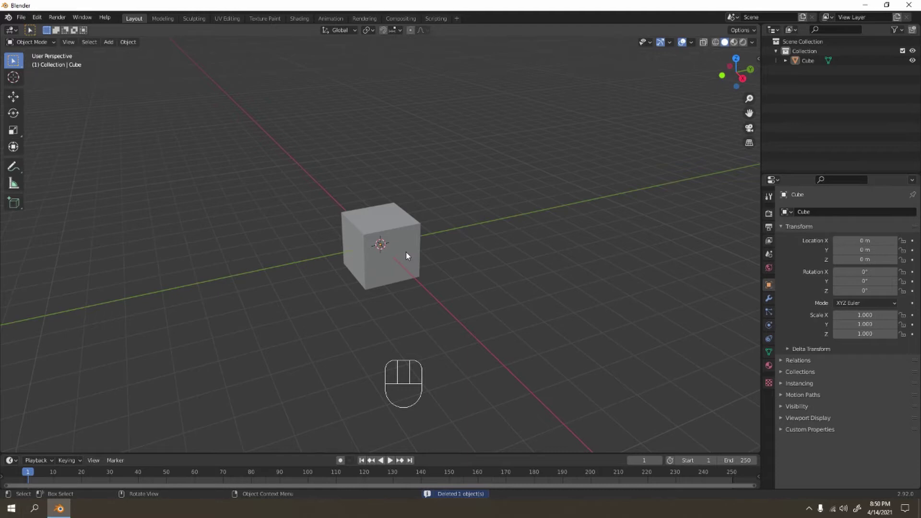
Delete the default cube and add a mesh cylinder in the front view
{"action": "left_click", "coordinate": [405, 252]}
{"action": "key", "text": "Delete"}
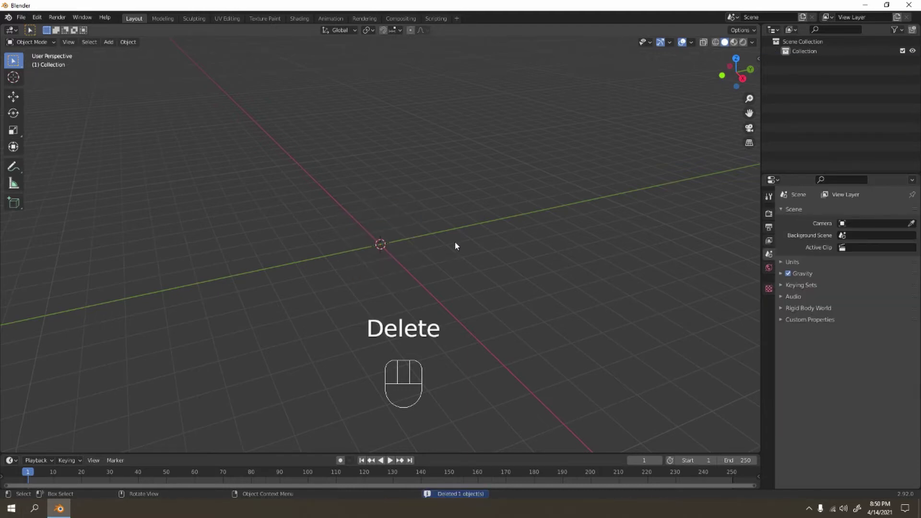
{"action": "key", "text": "KP_1"}
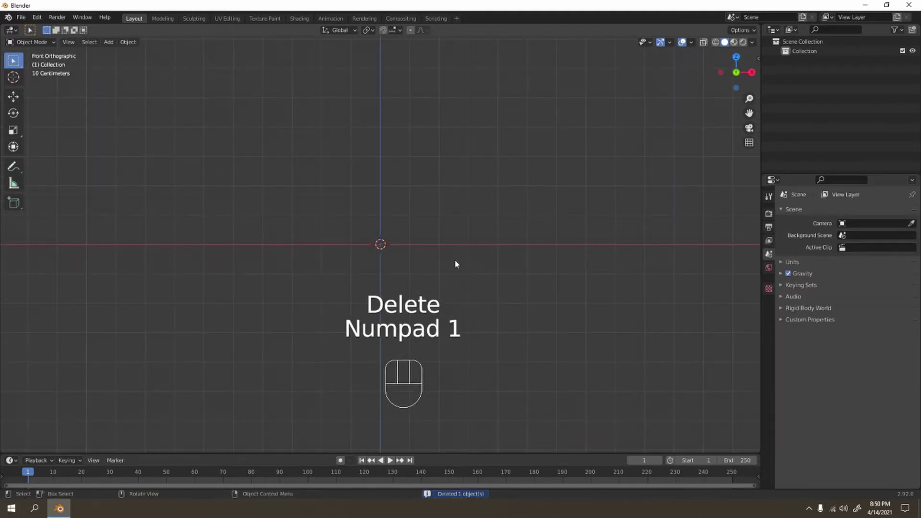
{"action": "key", "text": "shift+a"}
{"action": "mouse_move", "coordinate": [447, 247]}
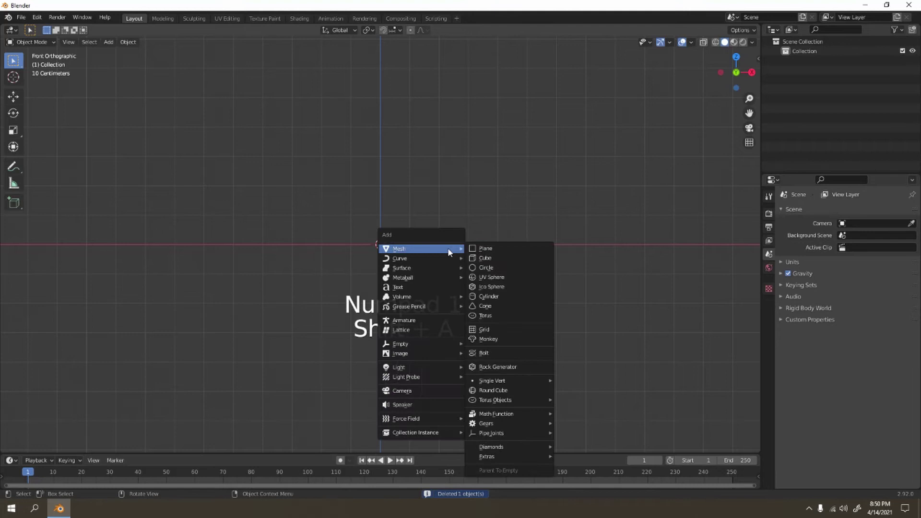
{"action": "left_click", "coordinate": [531, 293]}
{"action": "middle_click_drag", "start_coordinate": [432, 253], "coordinate": [441, 224], "text": "shift"}
{"action": "scroll", "coordinate": [441, 241], "scroll_direction": "down", "scroll_amount": 2}
Stretch the cylinder along Z to scale 2.696 and raise it to Z 2.7044 m
{"action": "key", "text": "s"}
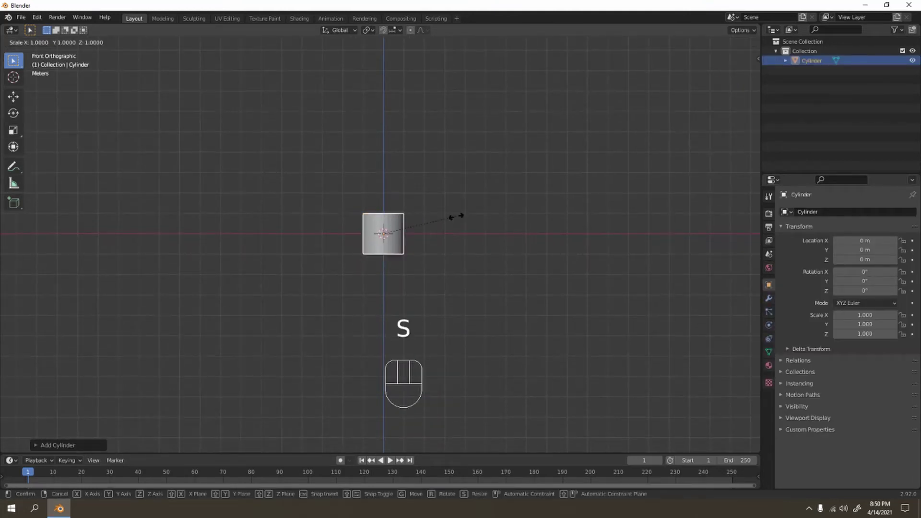
{"action": "key", "text": "z"}
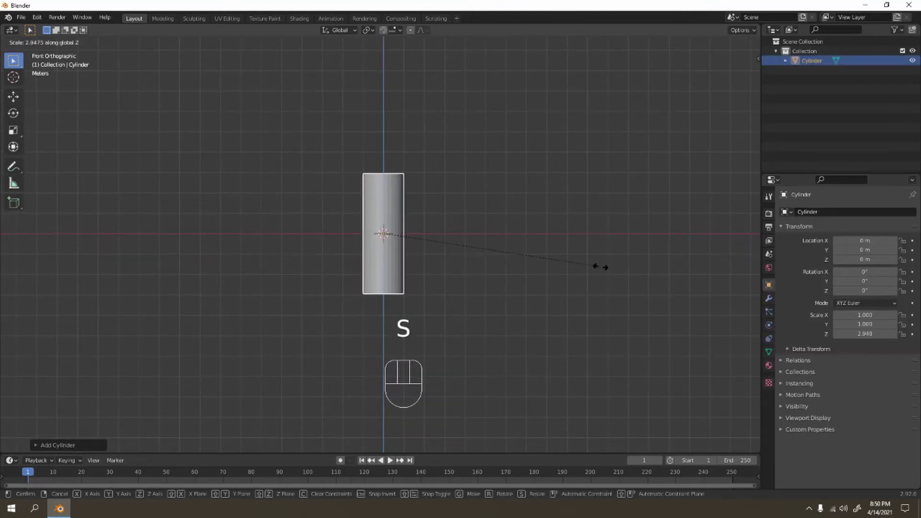
{"action": "left_click", "coordinate": [584, 243]}
{"action": "key", "text": "g"}
{"action": "key", "text": "z"}
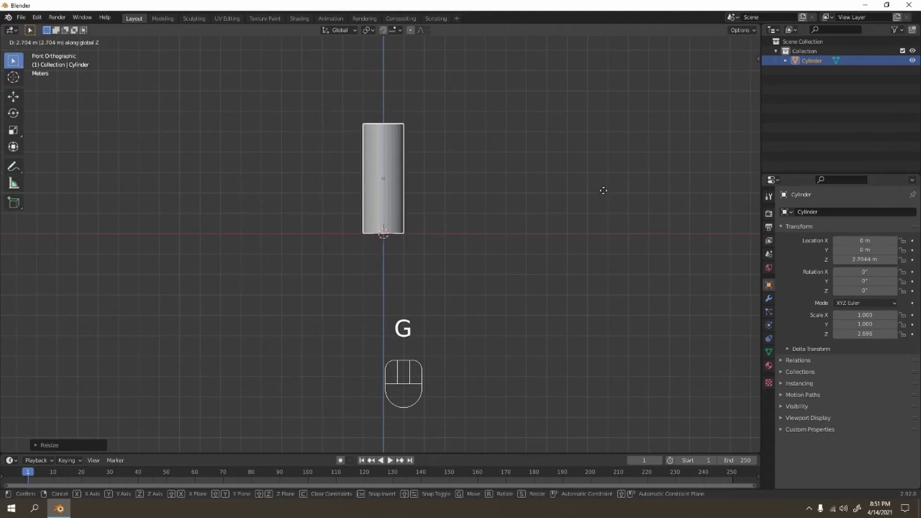
{"action": "left_click", "coordinate": [600, 190]}
{"action": "middle_click_drag", "start_coordinate": [452, 158], "coordinate": [451, 201], "text": "shift"}
{"action": "scroll", "coordinate": [446, 197], "scroll_direction": "down", "scroll_amount": 3}
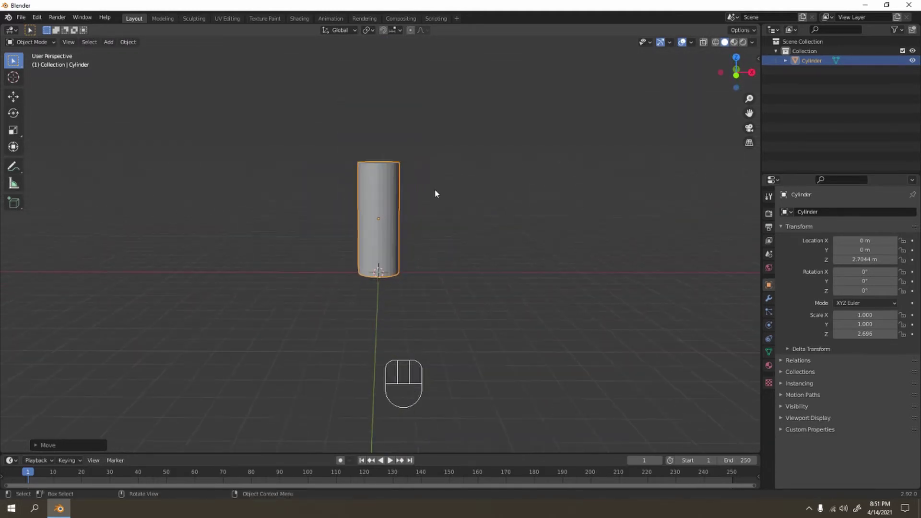
{"action": "key", "text": "KP_1"}
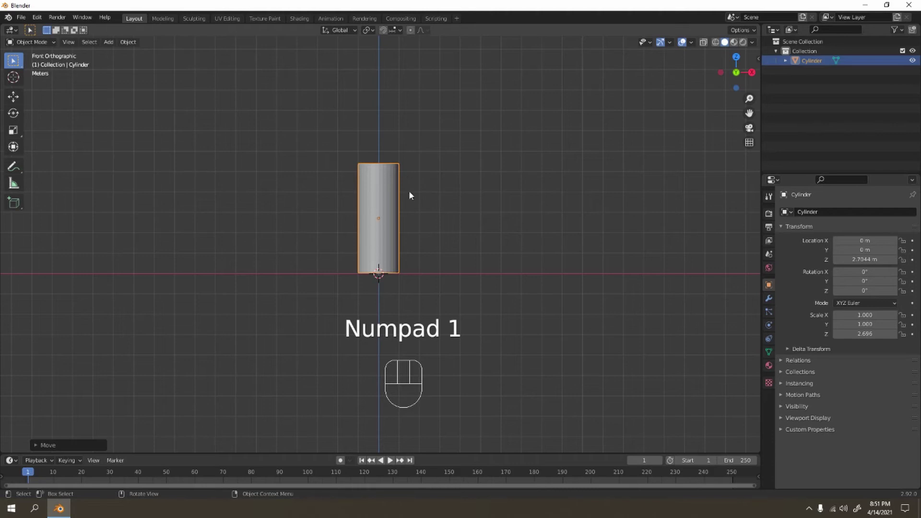
{"action": "middle_click_drag", "start_coordinate": [411, 235], "coordinate": [390, 143]}
In Edit Mode face select, delete the cylinder's bottom face
{"action": "key", "text": "Tab"}
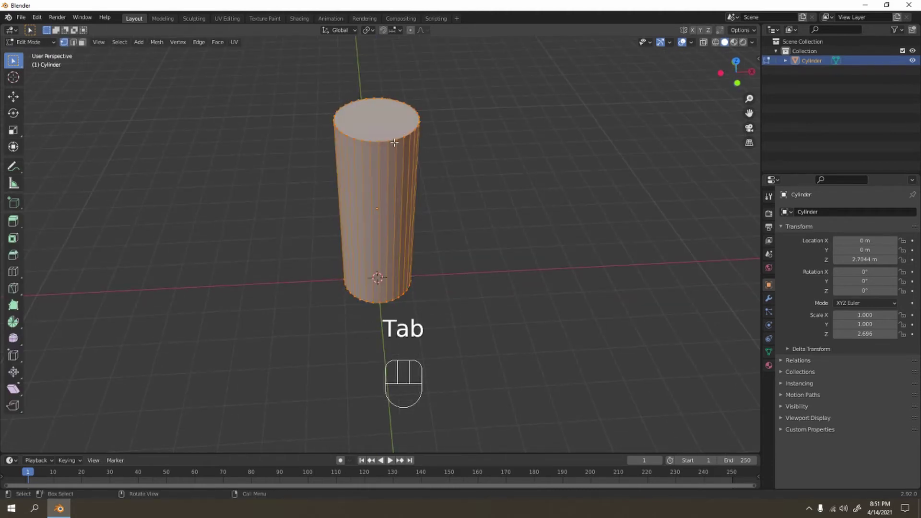
{"action": "key", "text": "3"}
{"action": "left_click", "coordinate": [421, 231]}
{"action": "middle_click_drag", "start_coordinate": [421, 230], "coordinate": [385, 269]}
{"action": "left_click", "coordinate": [379, 279], "text": "shift"}
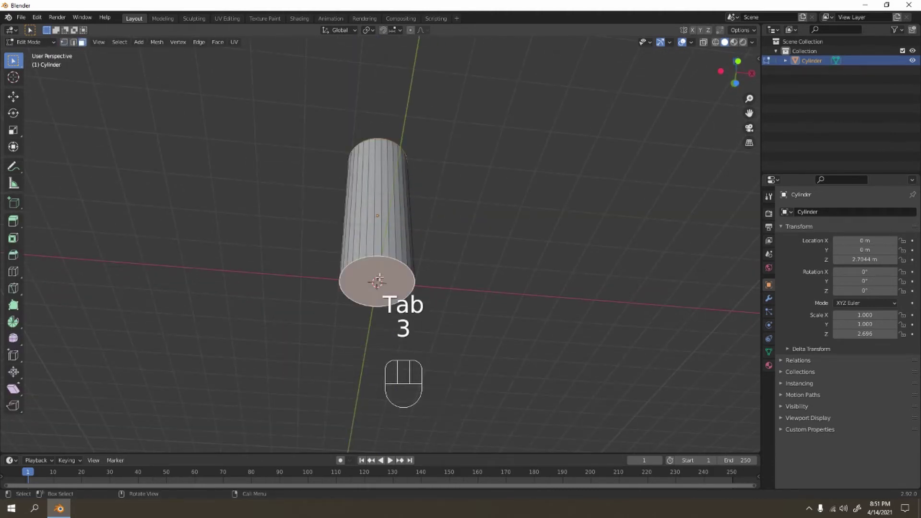
{"action": "key", "text": "Delete"}
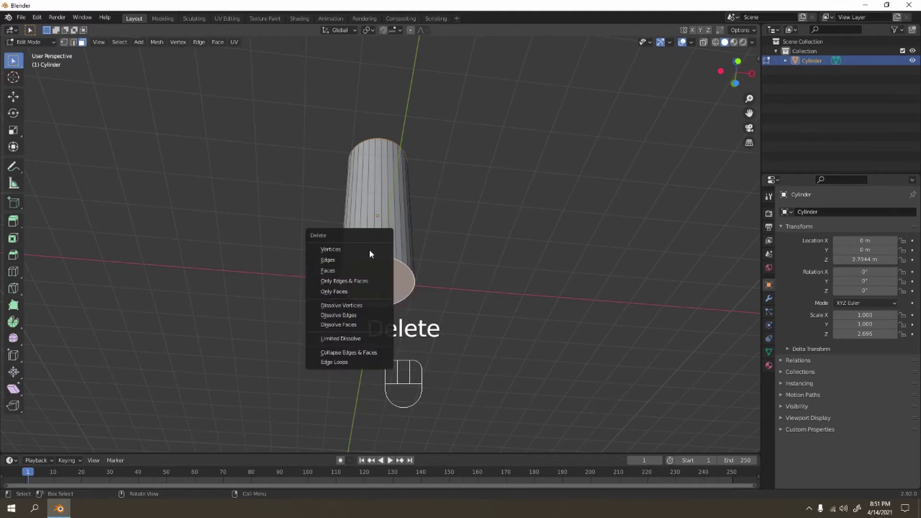
{"action": "left_click", "coordinate": [369, 270]}
Add eight evenly spaced loop cuts around the cylinder with Ctrl+R
{"action": "key", "text": "KP_1"}
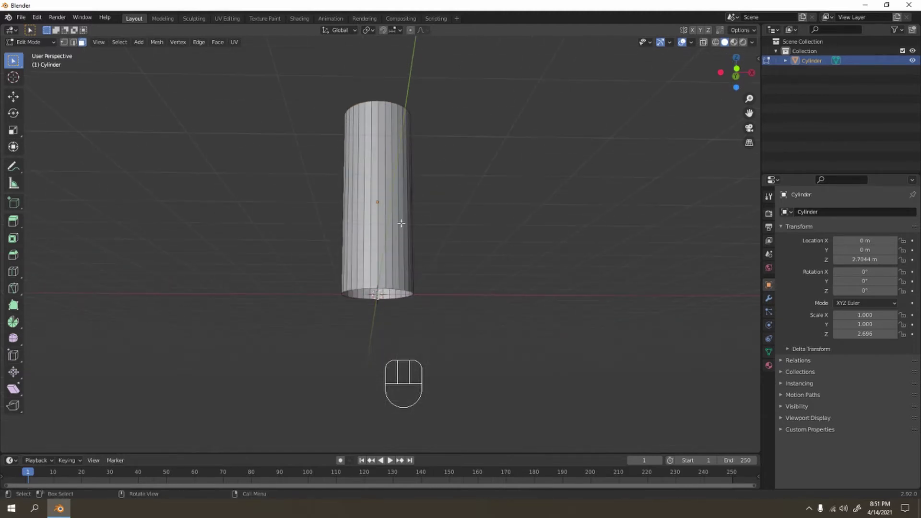
{"action": "scroll", "coordinate": [401, 223], "scroll_direction": "up", "scroll_amount": 3}
{"action": "middle_click_drag", "start_coordinate": [446, 228], "coordinate": [477, 230], "text": "shift"}
{"action": "key", "text": "ctrl+r"}
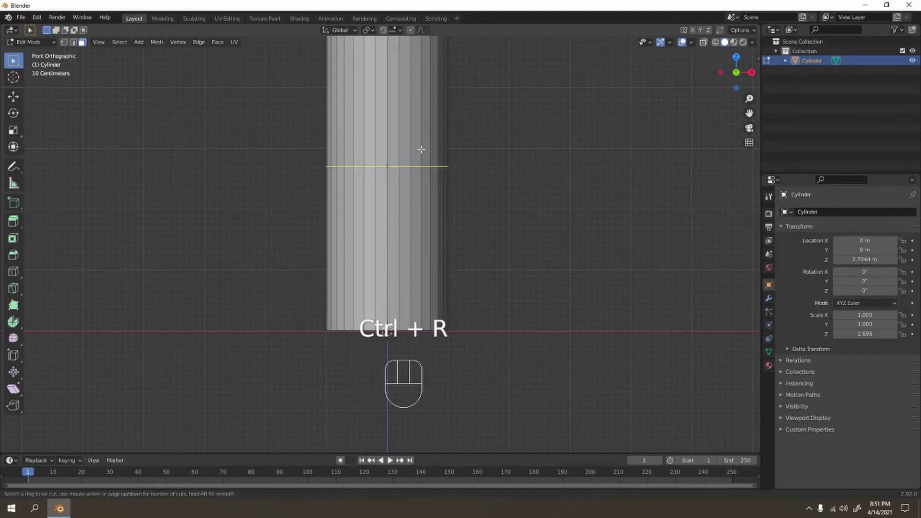
{"action": "scroll", "coordinate": [421, 149], "scroll_direction": "up", "scroll_amount": 12}
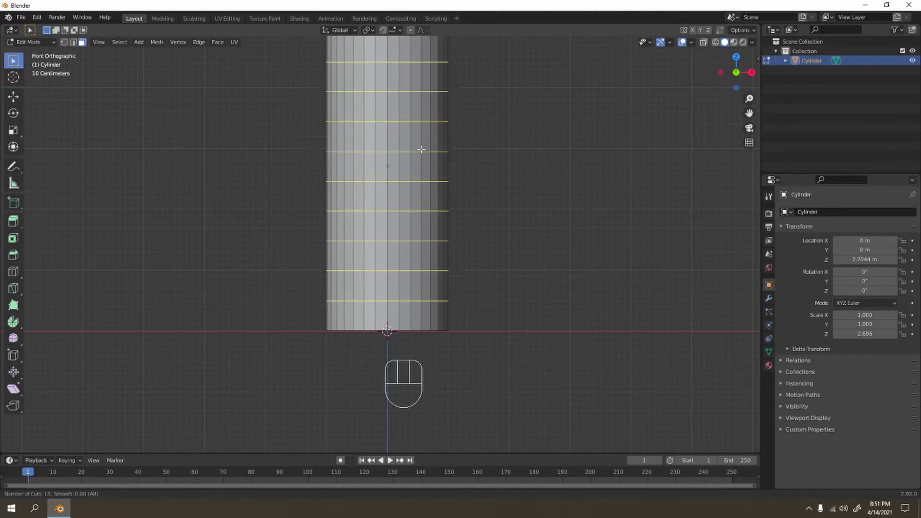
{"action": "scroll", "coordinate": [421, 149], "scroll_direction": "down", "scroll_amount": 10}
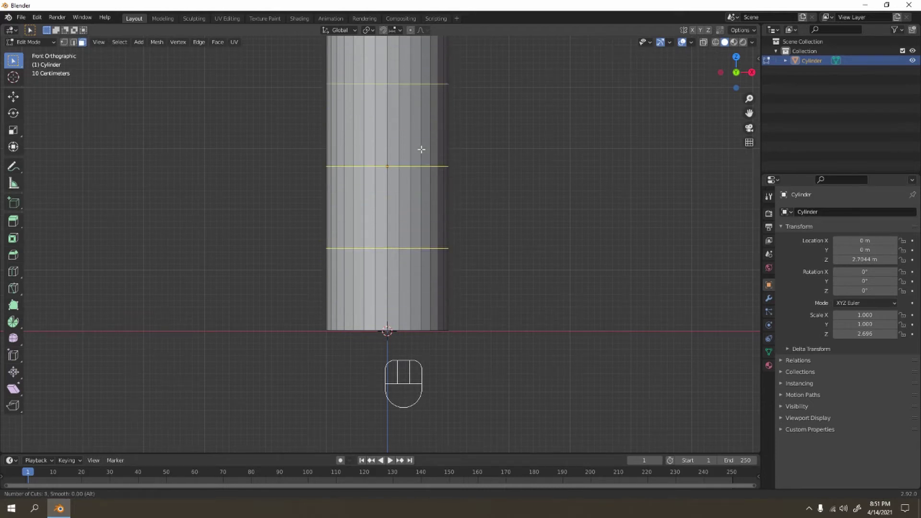
{"action": "scroll", "coordinate": [421, 148], "scroll_direction": "up", "scroll_amount": 5}
{"action": "left_click", "coordinate": [421, 148]}
{"action": "right_click", "coordinate": [421, 148]}
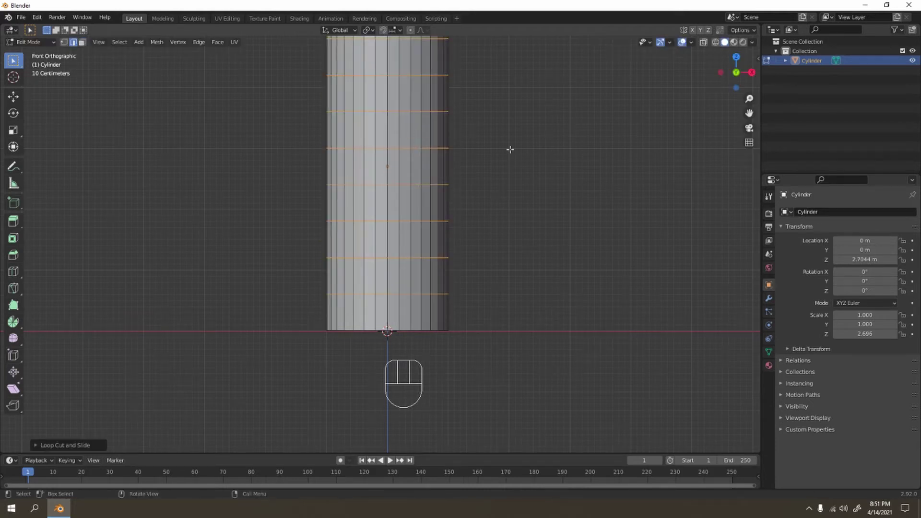
{"action": "scroll", "coordinate": [509, 149], "scroll_direction": "down", "scroll_amount": 4}
{"action": "middle_click_drag", "start_coordinate": [510, 148], "coordinate": [499, 181], "text": "shift"}
{"action": "scroll", "coordinate": [494, 184], "scroll_direction": "up", "scroll_amount": 2}
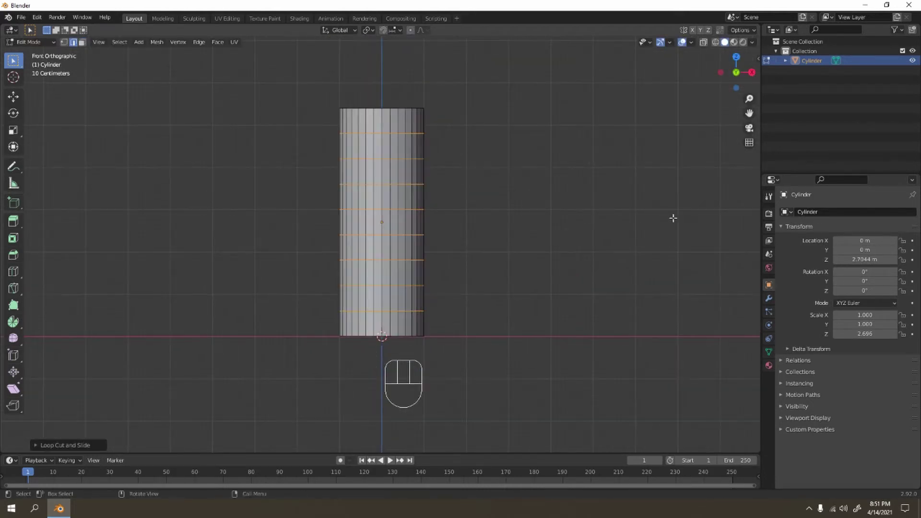
Scale the new loops together along Z and move them down into the lower half
{"action": "key", "text": "s"}
{"action": "key", "text": "z"}
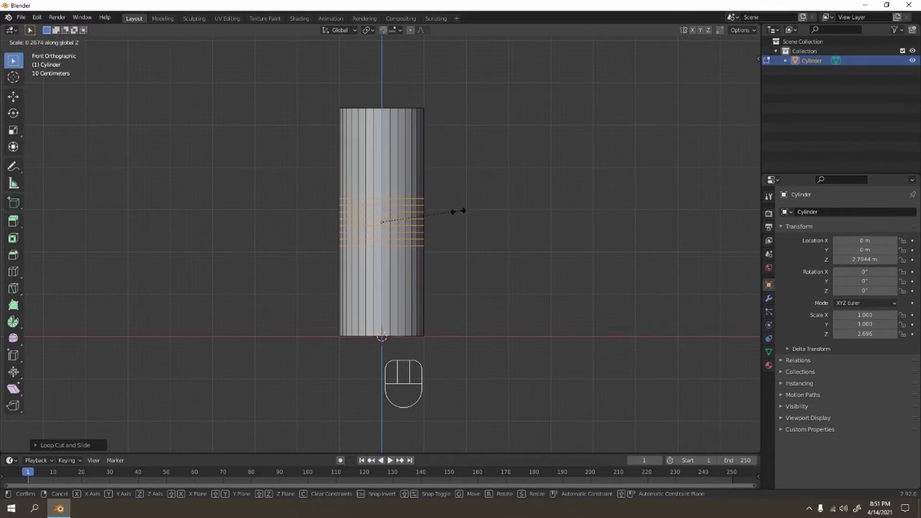
{"action": "left_click", "coordinate": [510, 221]}
{"action": "key", "text": "g"}
{"action": "key", "text": "z"}
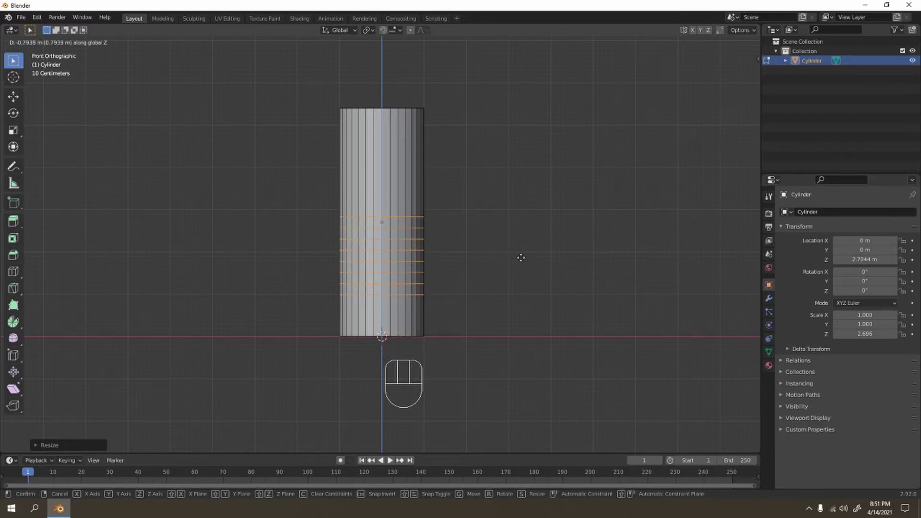
{"action": "left_click", "coordinate": [520, 259]}
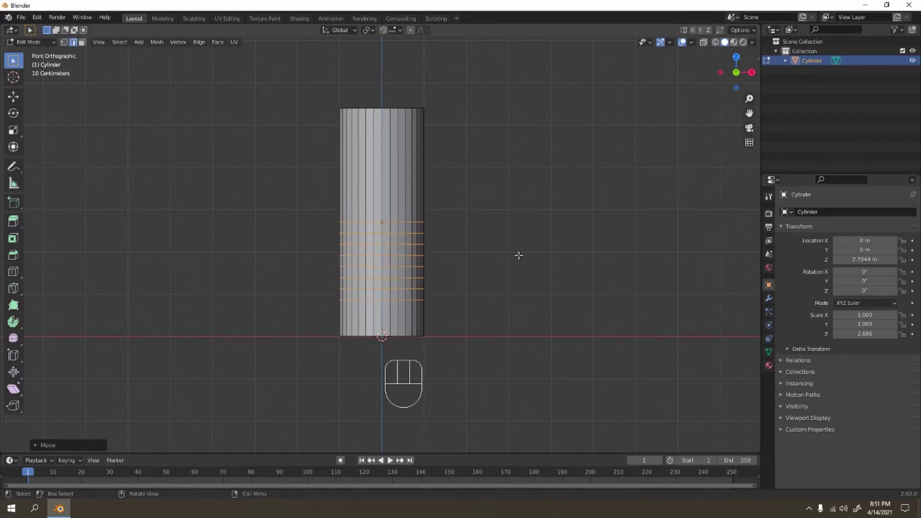
{"action": "scroll", "coordinate": [510, 251], "scroll_direction": "up", "scroll_amount": 6}
Bevel the edge loops and add a Subdivision Surface modifier to the cylinder
{"action": "key", "text": "ctrl+b"}
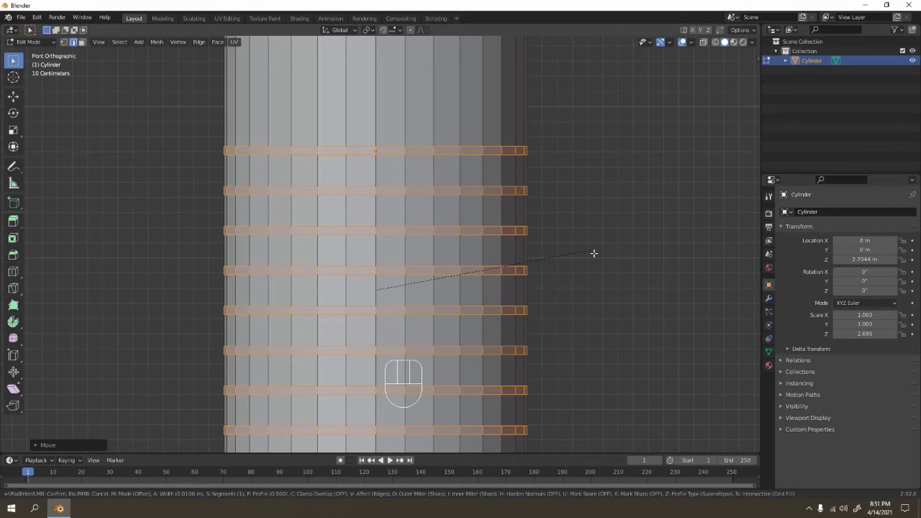
{"action": "left_click", "coordinate": [594, 253]}
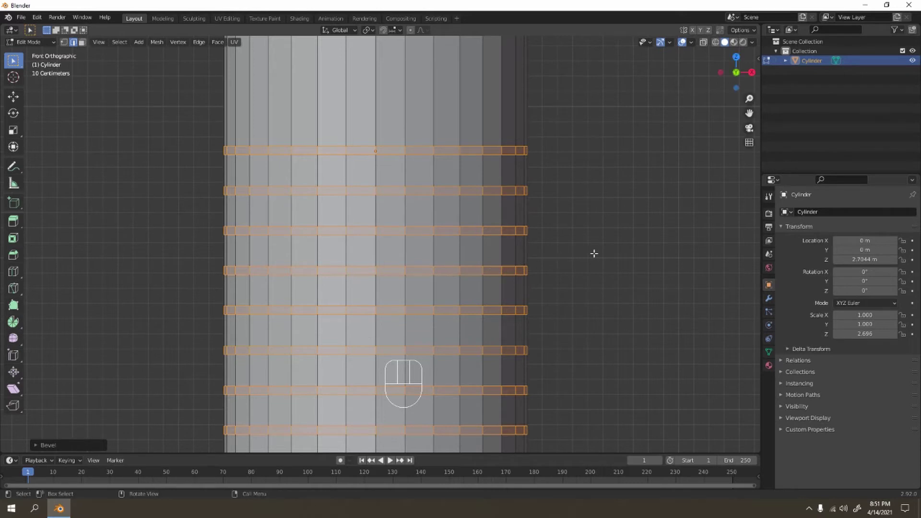
{"action": "left_click", "coordinate": [767, 298]}
{"action": "left_click", "coordinate": [797, 212]}
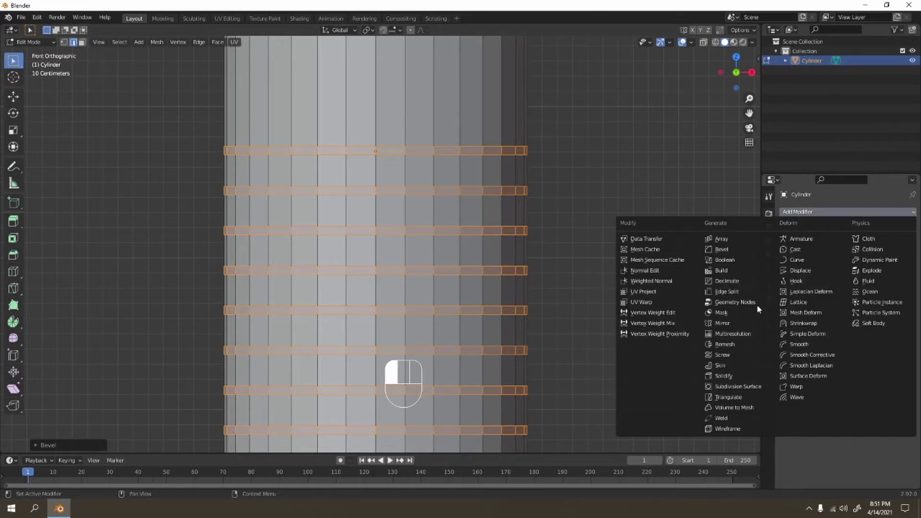
{"action": "left_click", "coordinate": [751, 386]}
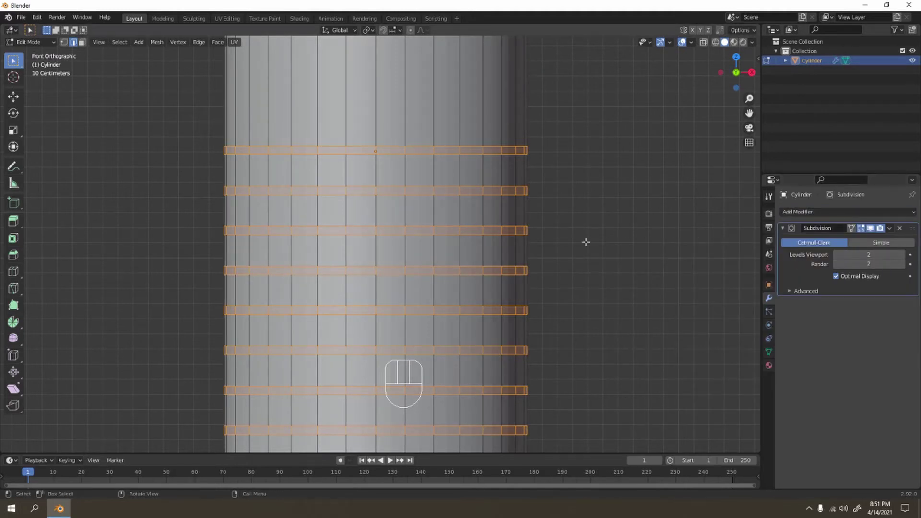
Extrude the beveled face bands along their normals to form the ribs
{"action": "right_click", "coordinate": [510, 197]}
{"action": "left_click", "coordinate": [82, 42]}
{"action": "right_click", "coordinate": [329, 154]}
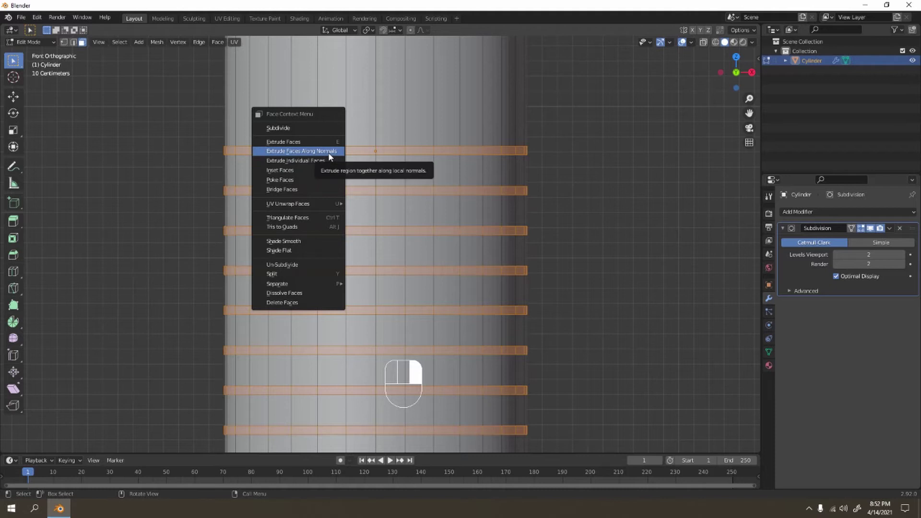
{"action": "left_click", "coordinate": [328, 152]}
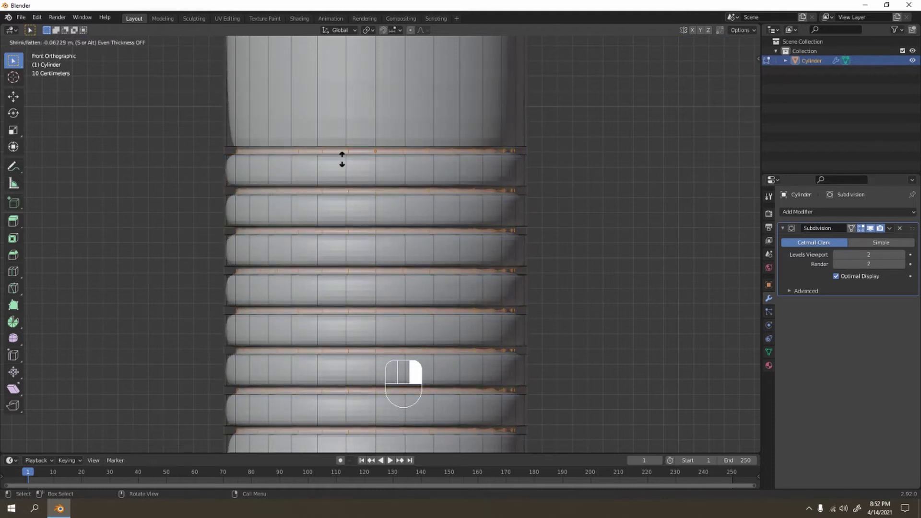
{"action": "left_click", "coordinate": [378, 164]}
{"action": "scroll", "coordinate": [518, 269], "scroll_direction": "down", "scroll_amount": 5}
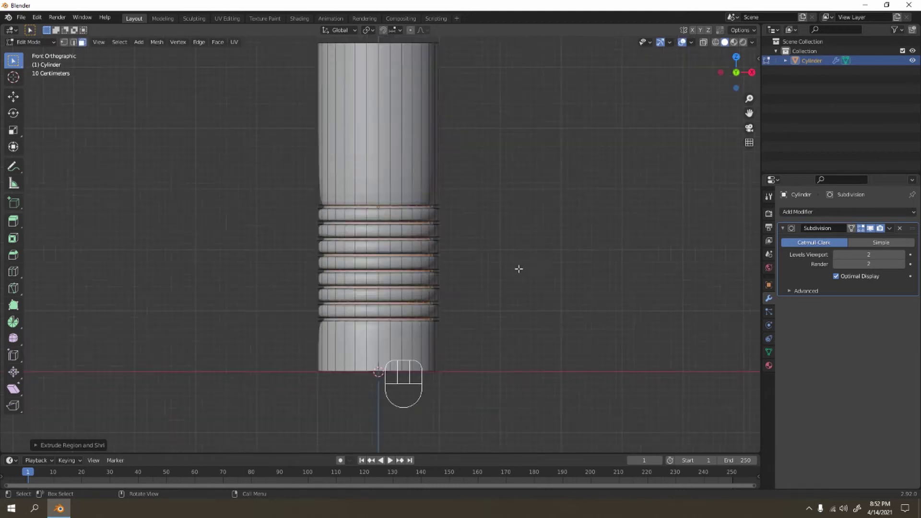
Select the tube's top edge loop and scale it wider to flare the opening
{"action": "middle_click_drag", "start_coordinate": [518, 269], "coordinate": [454, 241]}
{"action": "scroll", "coordinate": [470, 249], "scroll_direction": "up", "scroll_amount": 3}
{"action": "key", "text": "Tab"}
{"action": "scroll", "coordinate": [381, 234], "scroll_direction": "down", "scroll_amount": 4}
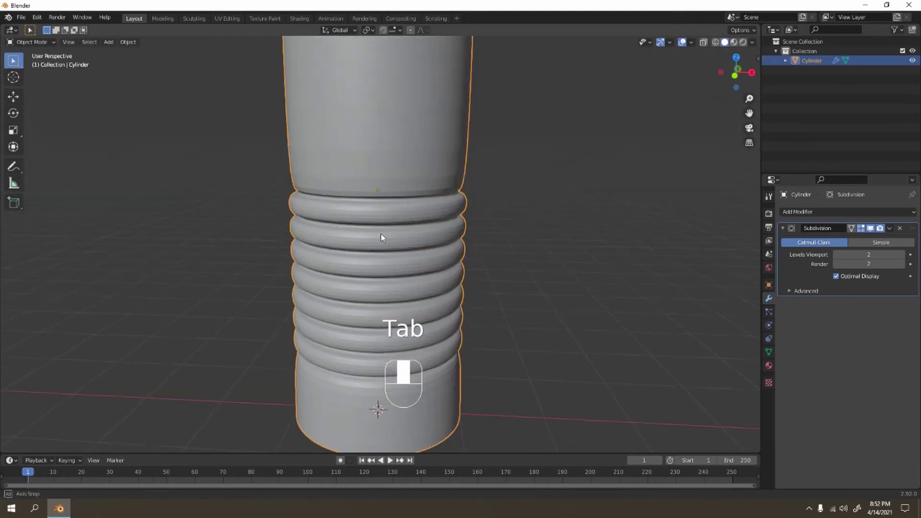
{"action": "middle_click_drag", "start_coordinate": [381, 234], "coordinate": [401, 273]}
{"action": "key", "text": "KP_1"}
{"action": "scroll", "coordinate": [383, 233], "scroll_direction": "down", "scroll_amount": 3}
{"action": "scroll", "coordinate": [459, 176], "scroll_direction": "up", "scroll_amount": 1}
{"action": "middle_click_drag", "start_coordinate": [459, 176], "coordinate": [464, 219], "text": "shift"}
{"action": "key", "text": "Tab"}
{"action": "key", "text": "2"}
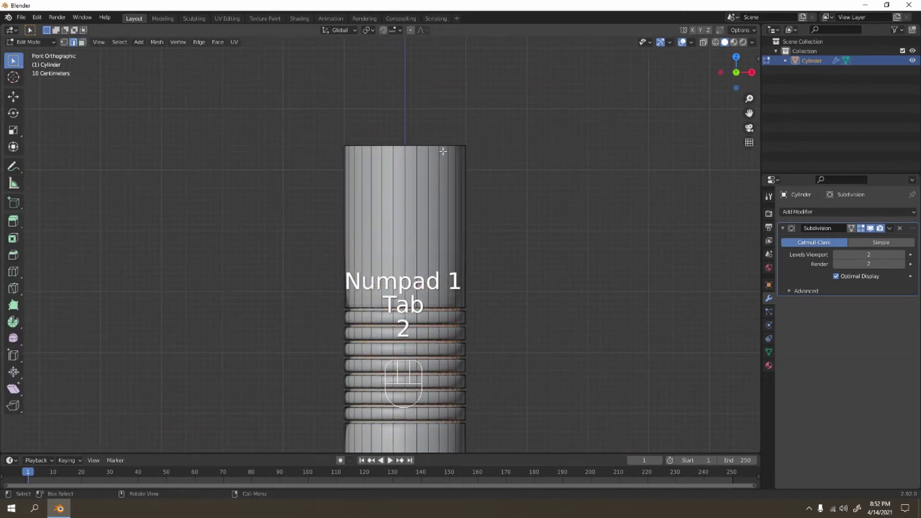
{"action": "left_click", "coordinate": [439, 149], "text": "alt"}
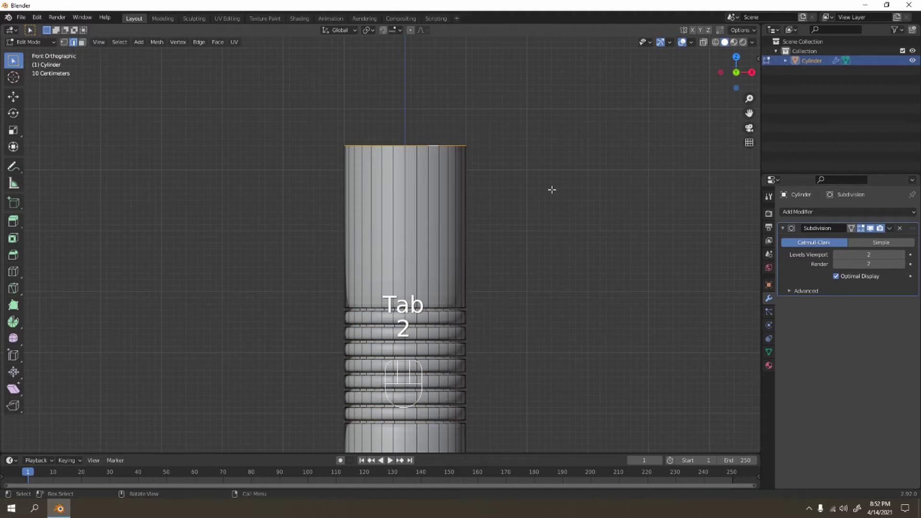
{"action": "key", "text": "s"}
{"action": "left_click", "coordinate": [569, 212]}
Add a loop cut in the upper tube and scale it outward into a bulge
{"action": "key", "text": "ctrl+r"}
{"action": "left_click", "coordinate": [468, 235]}
{"action": "right_click", "coordinate": [468, 235]}
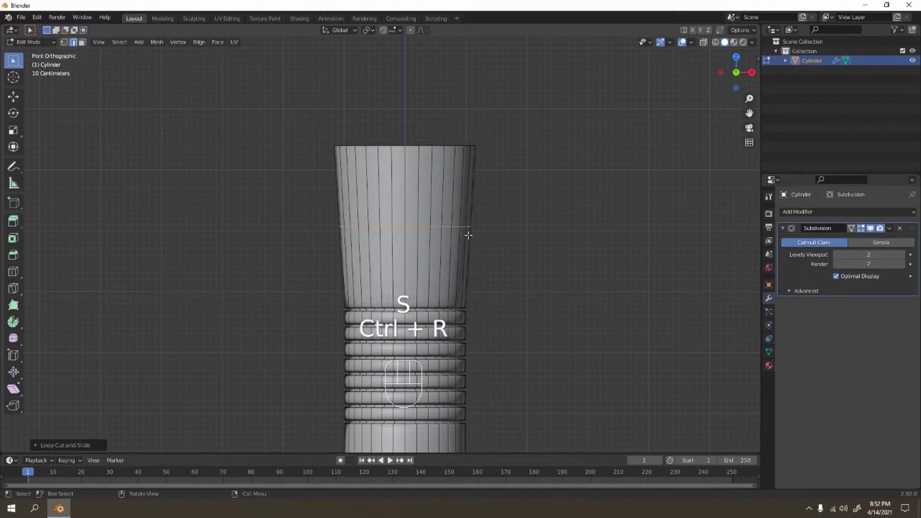
{"action": "key", "text": "s"}
{"action": "left_click", "coordinate": [563, 273]}
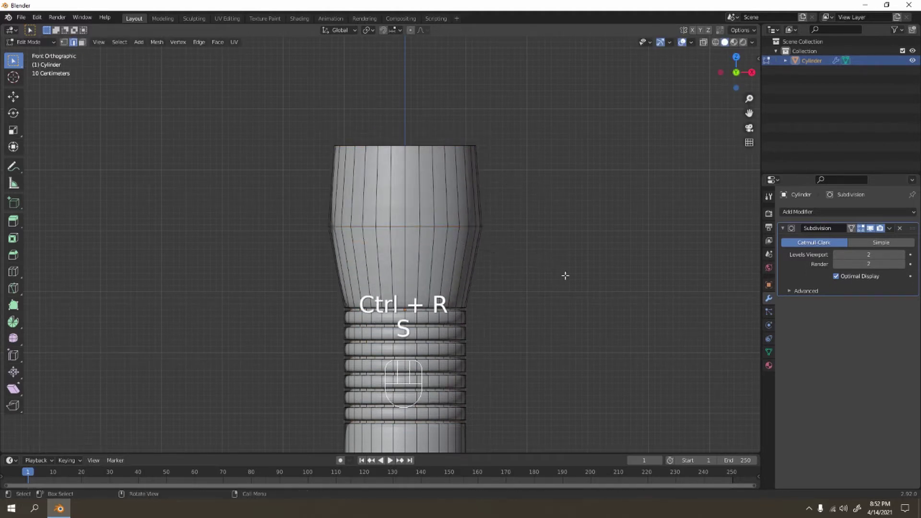
{"action": "key", "text": "Tab"}
{"action": "scroll", "coordinate": [475, 313], "scroll_direction": "down", "scroll_amount": 3}
{"action": "middle_click_drag", "start_coordinate": [474, 309], "coordinate": [350, 125]}
{"action": "scroll", "coordinate": [366, 294], "scroll_direction": "up", "scroll_amount": 3}
{"action": "key", "text": "KP_1"}
{"action": "scroll", "coordinate": [473, 273], "scroll_direction": "up", "scroll_amount": 3}
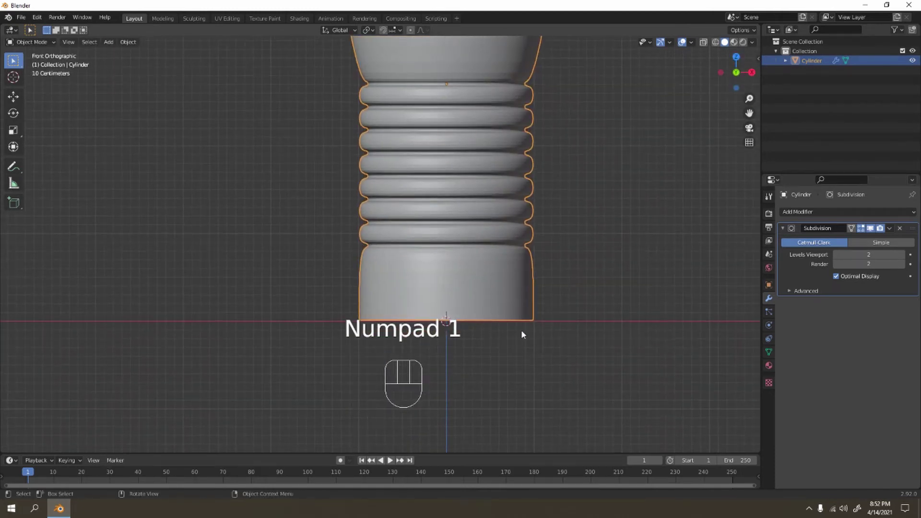
Re-enter Edit Mode and frame the tube's open bottom rim
{"action": "key", "text": "Tab"}
{"action": "middle_click_drag", "start_coordinate": [552, 309], "coordinate": [533, 279], "text": "shift"}
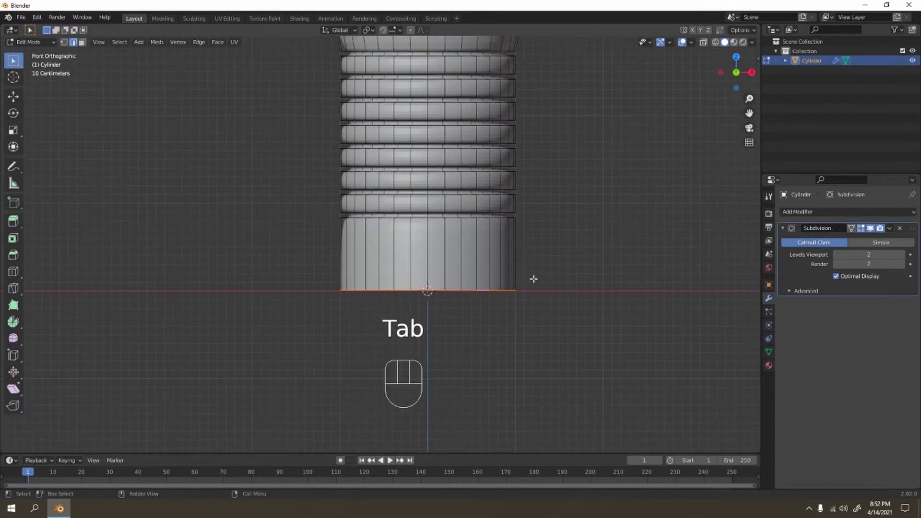
{"action": "scroll", "coordinate": [533, 278], "scroll_direction": "down", "scroll_amount": 3}
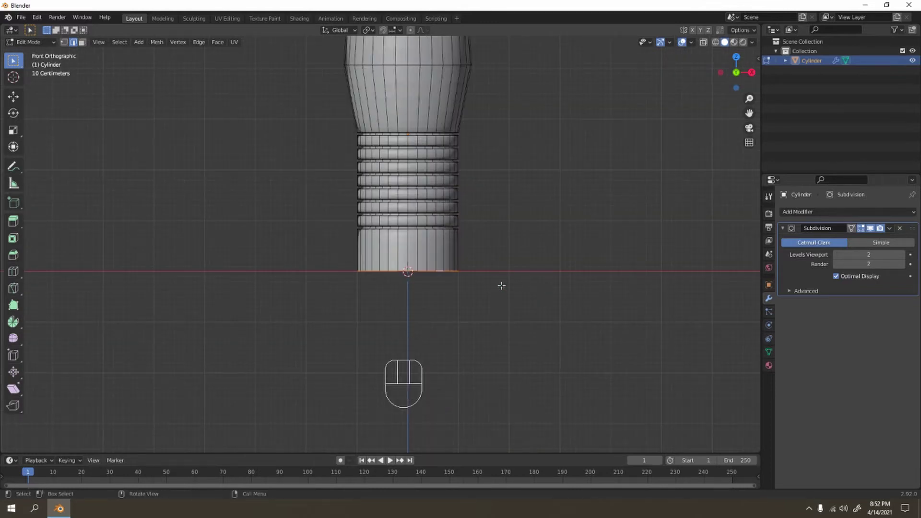
{"action": "middle_click_drag", "start_coordinate": [467, 291], "coordinate": [405, 311], "text": "shift"}
{"action": "scroll", "coordinate": [408, 310], "scroll_direction": "up", "scroll_amount": 3}
{"action": "middle_click_drag", "start_coordinate": [460, 308], "coordinate": [508, 290], "text": "shift"}
Extrude the bottom edge loop and scale it inward to start the base
{"action": "key", "text": "e"}
{"action": "key", "text": "s"}
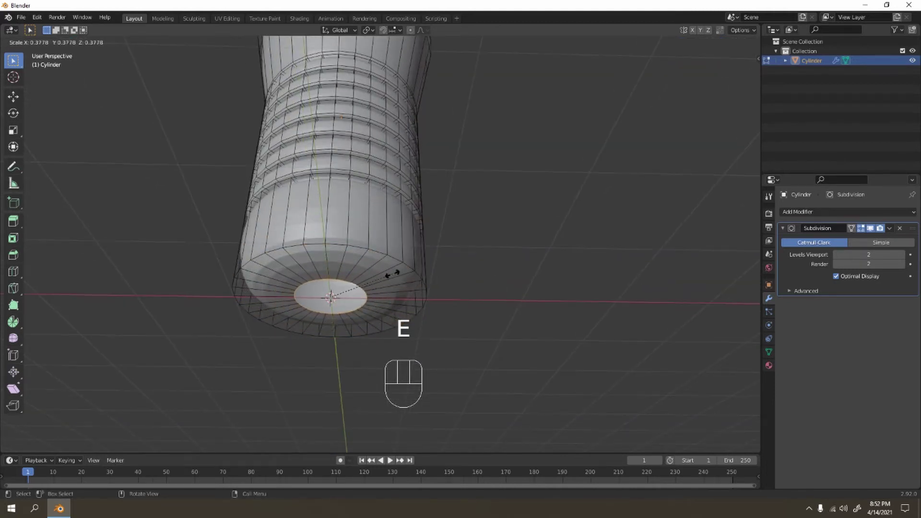
{"action": "left_click", "coordinate": [355, 276]}
{"action": "middle_click_drag", "start_coordinate": [355, 276], "coordinate": [405, 281]}
{"action": "key", "text": "KP_1"}
{"action": "scroll", "coordinate": [382, 249], "scroll_direction": "up", "scroll_amount": 3}
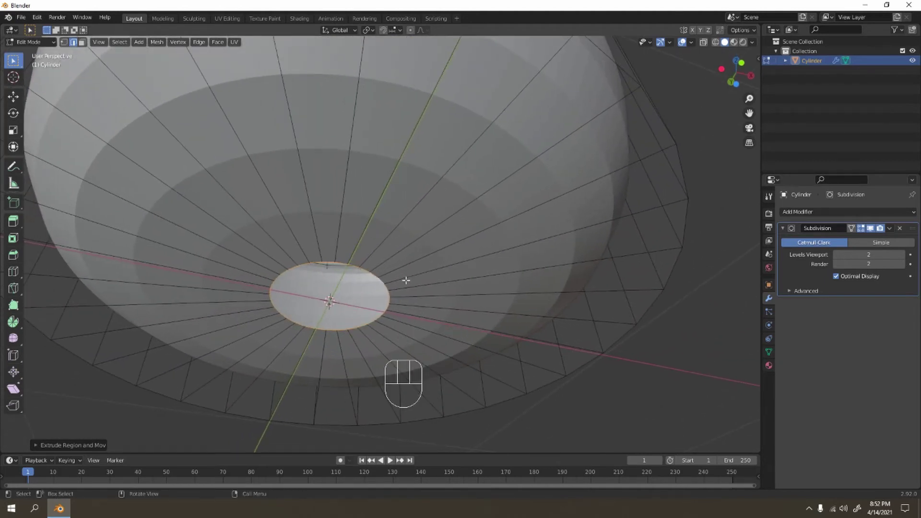
Extrude the inner ring upward along Z and narrow it to recess the base
{"action": "key", "text": "e"}
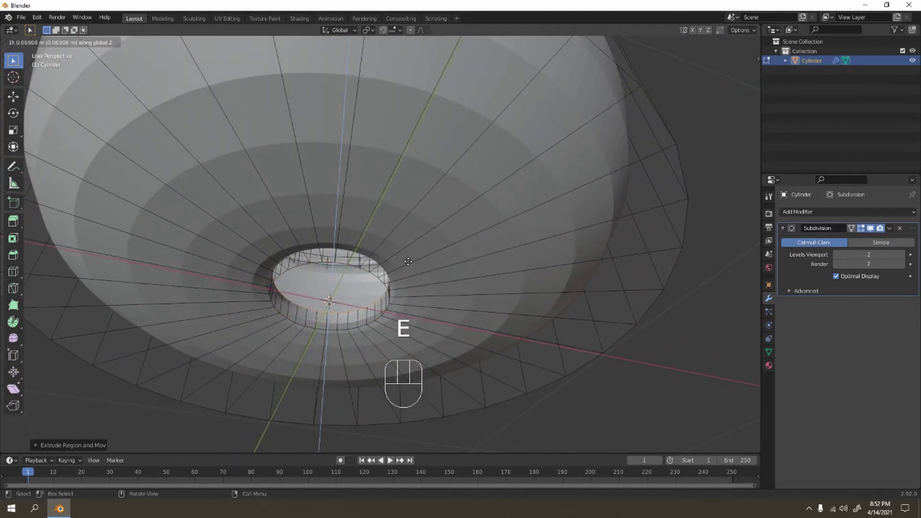
{"action": "left_click", "coordinate": [406, 245]}
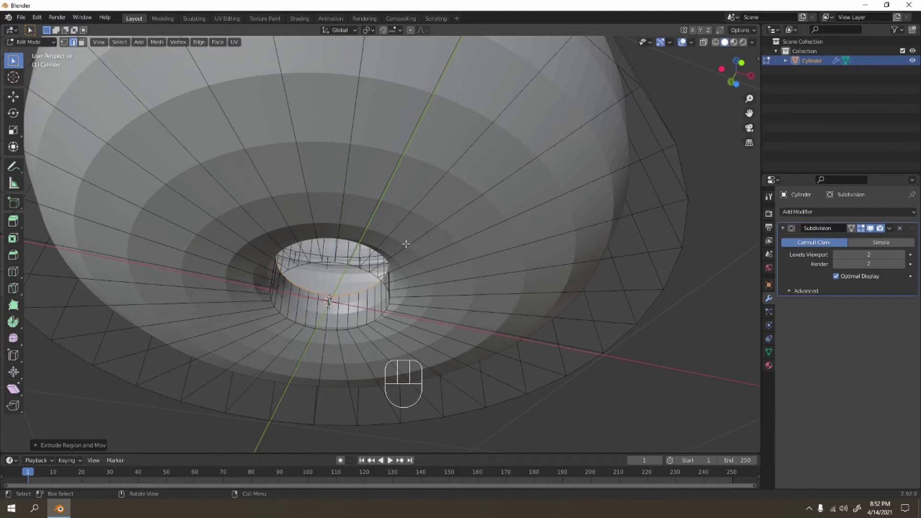
{"action": "scroll", "coordinate": [431, 243], "scroll_direction": "up", "scroll_amount": 4}
{"action": "key", "text": "s"}
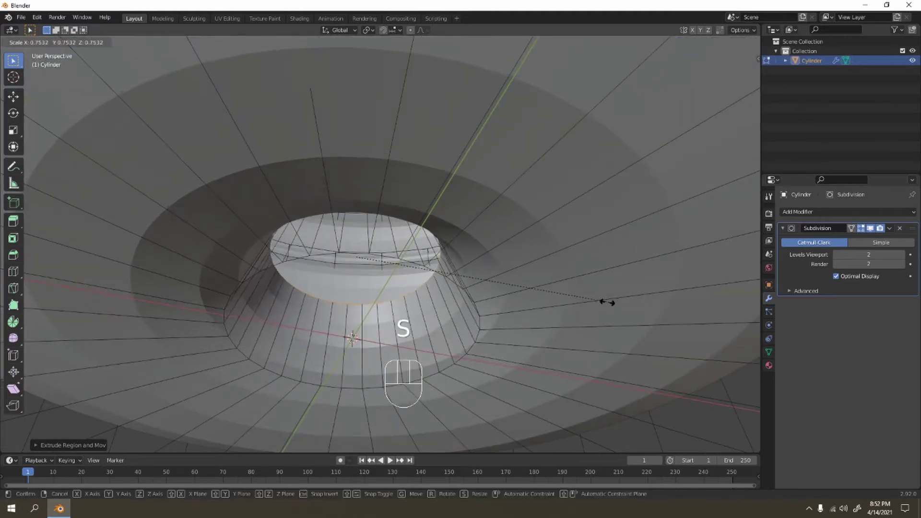
{"action": "left_click", "coordinate": [440, 265]}
{"action": "middle_click_drag", "start_coordinate": [439, 266], "coordinate": [431, 277]}
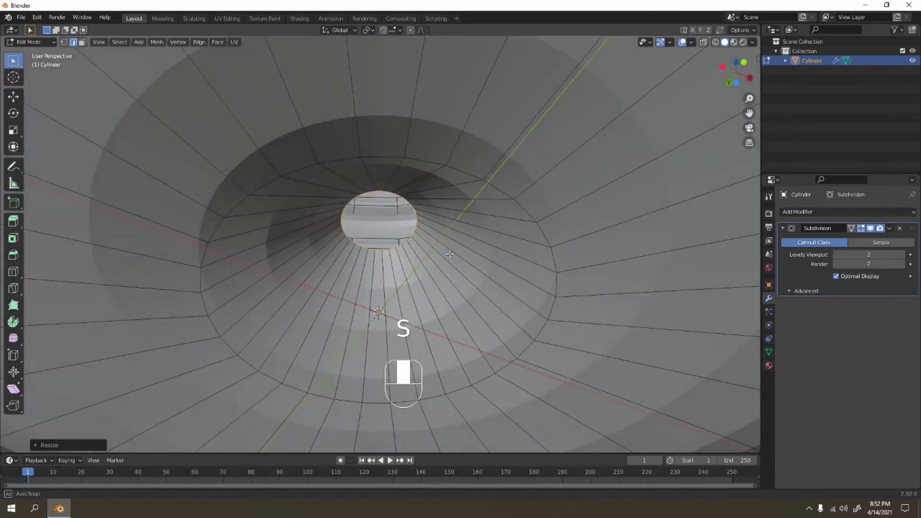
{"action": "middle_click_drag", "start_coordinate": [463, 188], "coordinate": [472, 218], "text": "shift"}
{"action": "scroll", "coordinate": [476, 216], "scroll_direction": "up", "scroll_amount": 4}
Shrink the remaining opening toward the centre and fill it with a face
{"action": "key", "text": "s"}
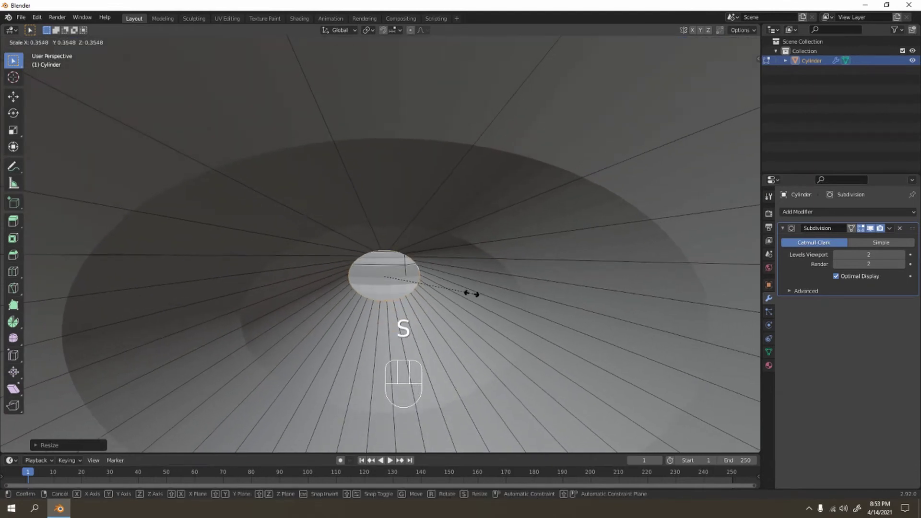
{"action": "left_click", "coordinate": [410, 287]}
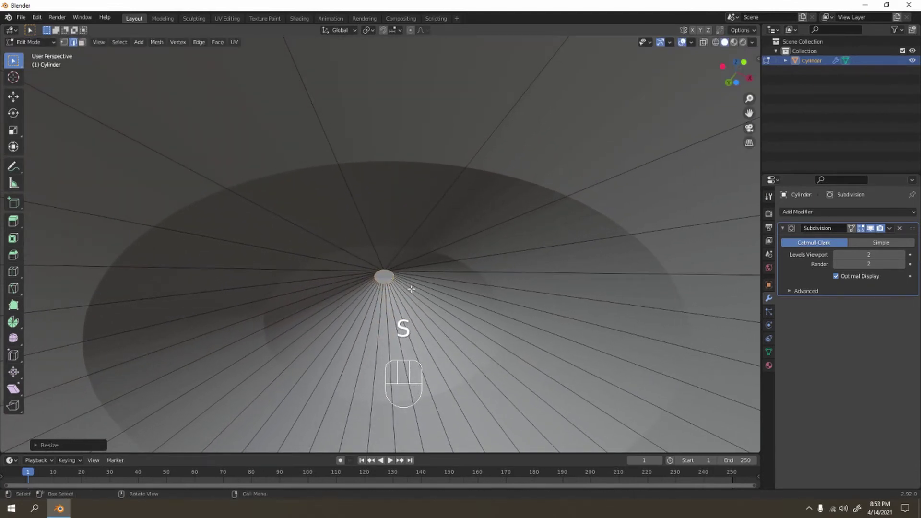
{"action": "key", "text": "f"}
{"action": "scroll", "coordinate": [411, 288], "scroll_direction": "down", "scroll_amount": 3}
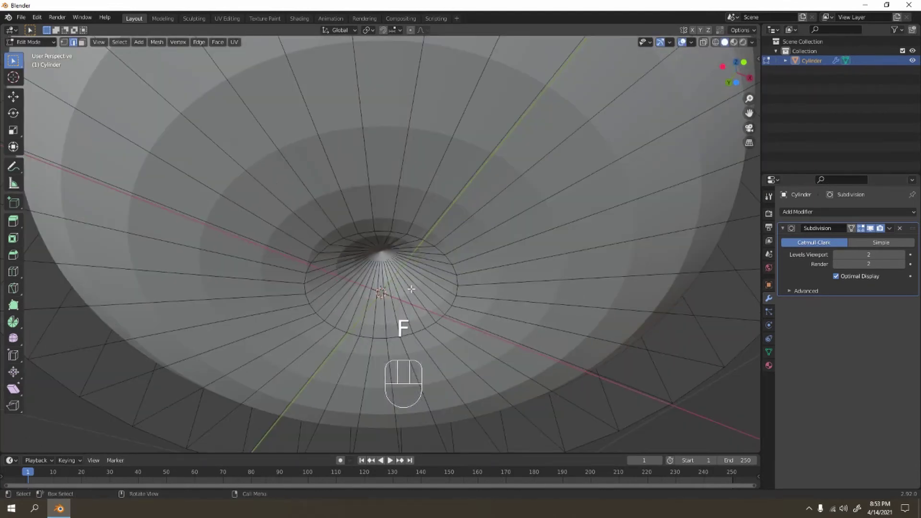
{"action": "middle_click_drag", "start_coordinate": [459, 288], "coordinate": [441, 306]}
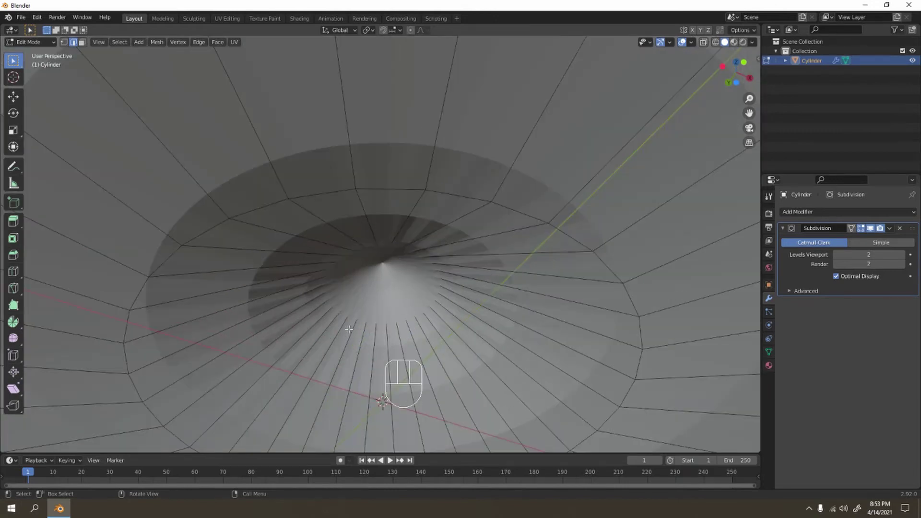
Slide a loop cut near the base centre and set viewport subdivision Levels to 3
{"action": "key", "text": "ctrl+r"}
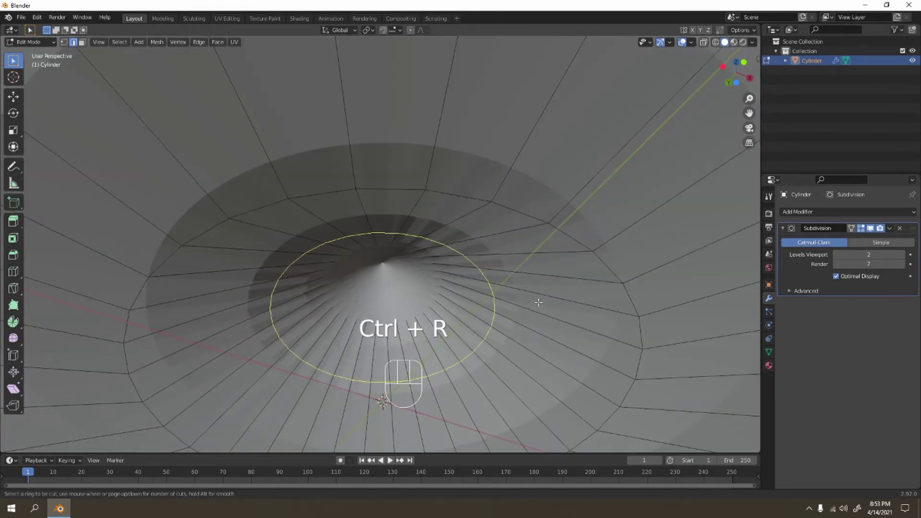
{"action": "left_click", "coordinate": [535, 301]}
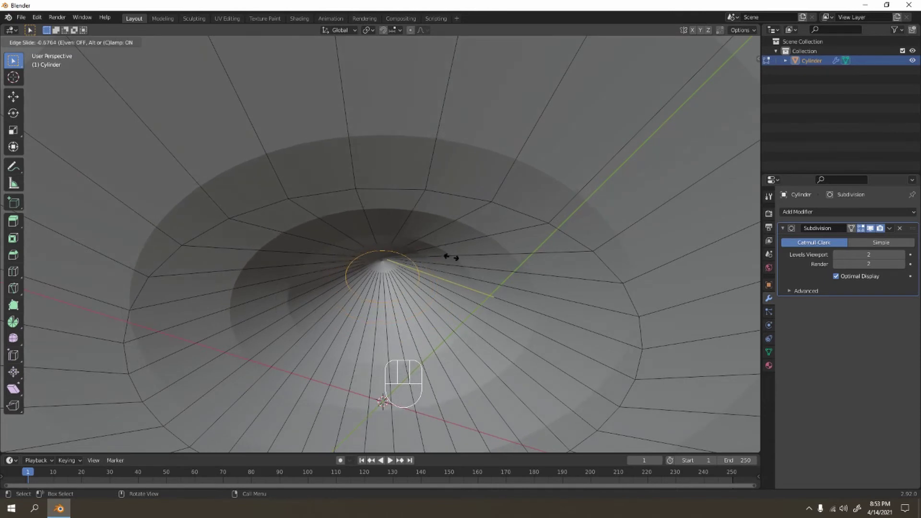
{"action": "left_click", "coordinate": [449, 257]}
{"action": "scroll", "coordinate": [626, 269], "scroll_direction": "down", "scroll_amount": 3}
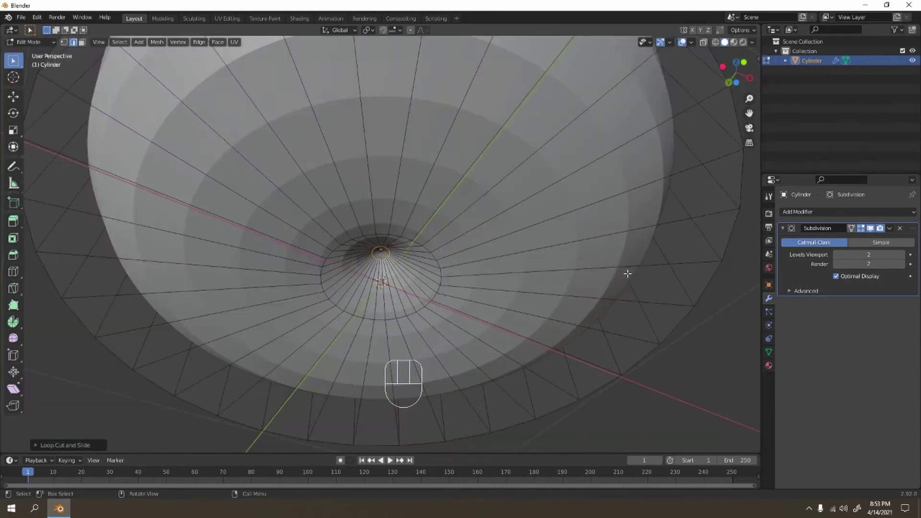
{"action": "left_click", "coordinate": [903, 255]}
Add a loop cut in the lower body and slide it close to the bottom edge
{"action": "key", "text": "Tab"}
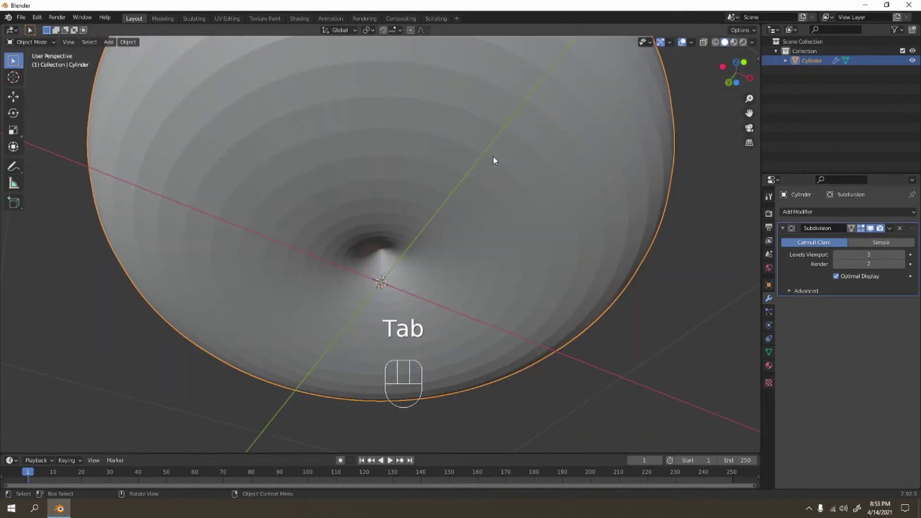
{"action": "right_click", "coordinate": [493, 156]}
{"action": "middle_click_drag", "start_coordinate": [493, 155], "coordinate": [284, 205]}
{"action": "key", "text": "KP_1"}
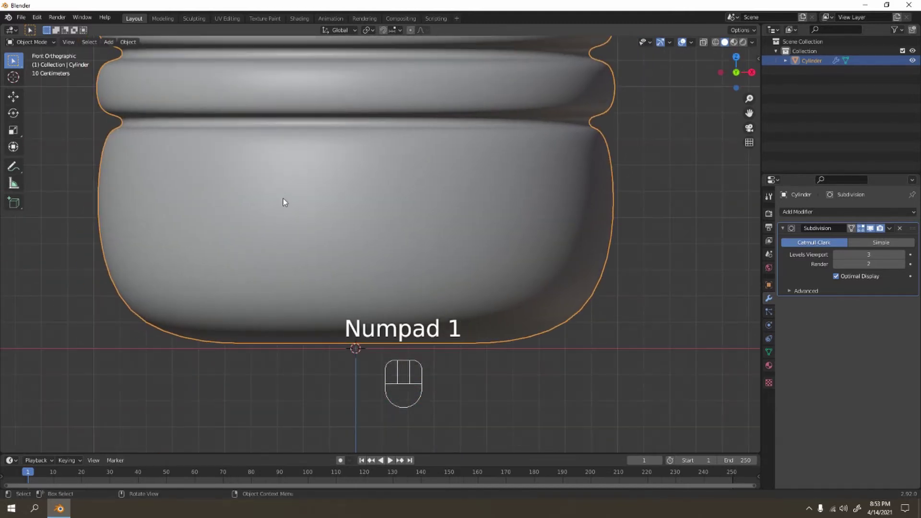
{"action": "key", "text": "Tab"}
{"action": "key", "text": "ctrl+r"}
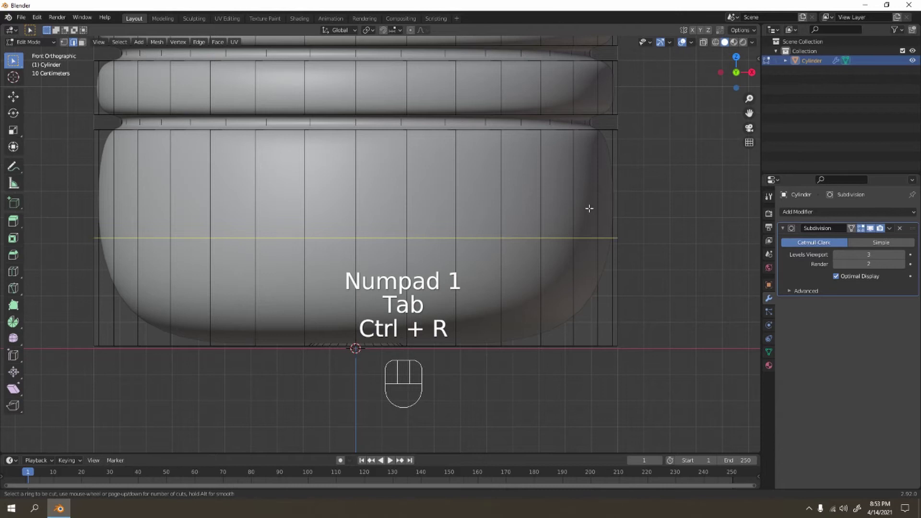
{"action": "left_click", "coordinate": [588, 210]}
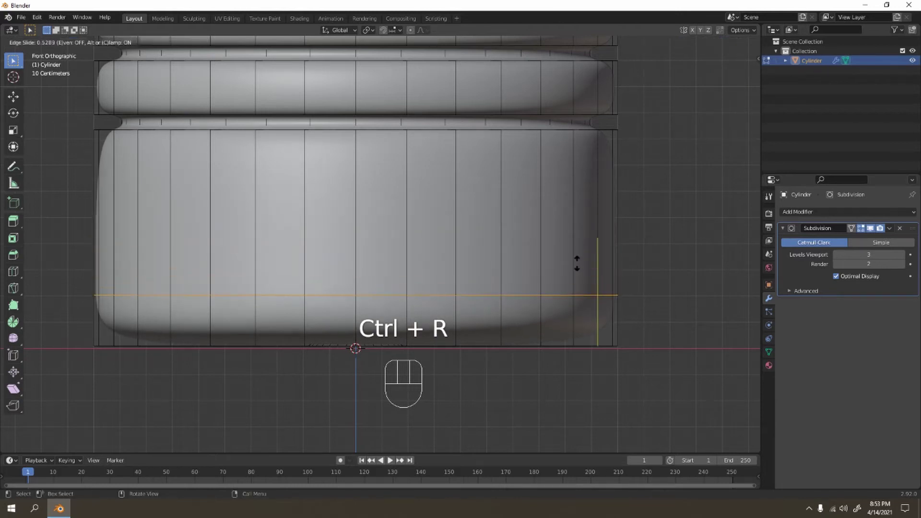
{"action": "left_click", "coordinate": [563, 283]}
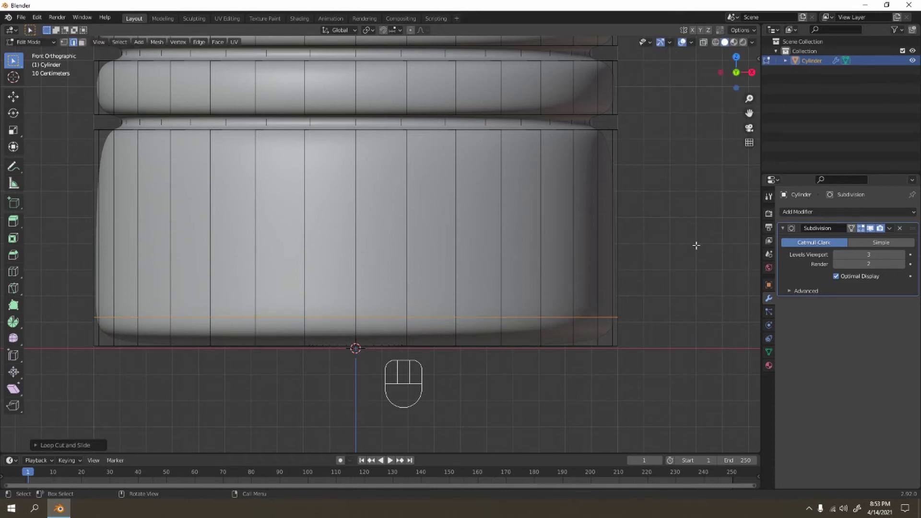
Deselect the edges and check the sharpened base in Object Mode from the front
{"action": "left_click", "coordinate": [695, 246]}
{"action": "scroll", "coordinate": [552, 267], "scroll_direction": "down", "scroll_amount": 6}
{"action": "key", "text": "Tab"}
{"action": "middle_click_drag", "start_coordinate": [446, 147], "coordinate": [400, 244]}
{"action": "scroll", "coordinate": [376, 146], "scroll_direction": "down", "scroll_amount": 4}
{"action": "key", "text": "KP_1"}
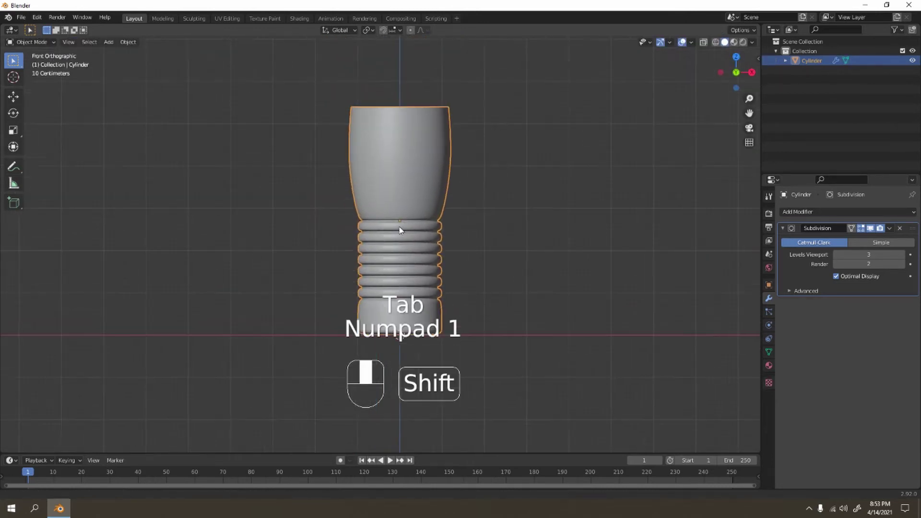
{"action": "scroll", "coordinate": [450, 178], "scroll_direction": "up", "scroll_amount": 5}
In Edit Mode, select the bottle's top edge loop and extrude it upward
{"action": "middle_click_drag", "start_coordinate": [451, 182], "coordinate": [450, 249], "text": "shift"}
{"action": "key", "text": "Tab"}
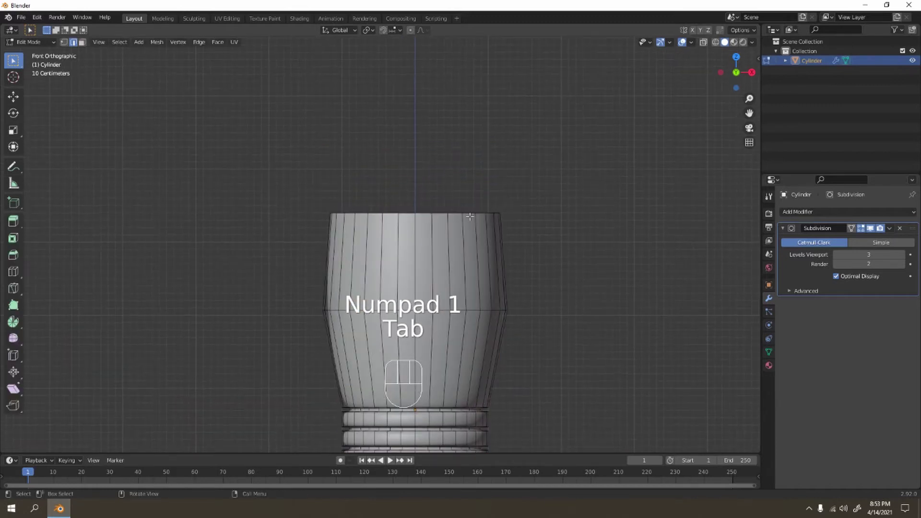
{"action": "key", "text": "2"}
{"action": "key", "text": "alt"}
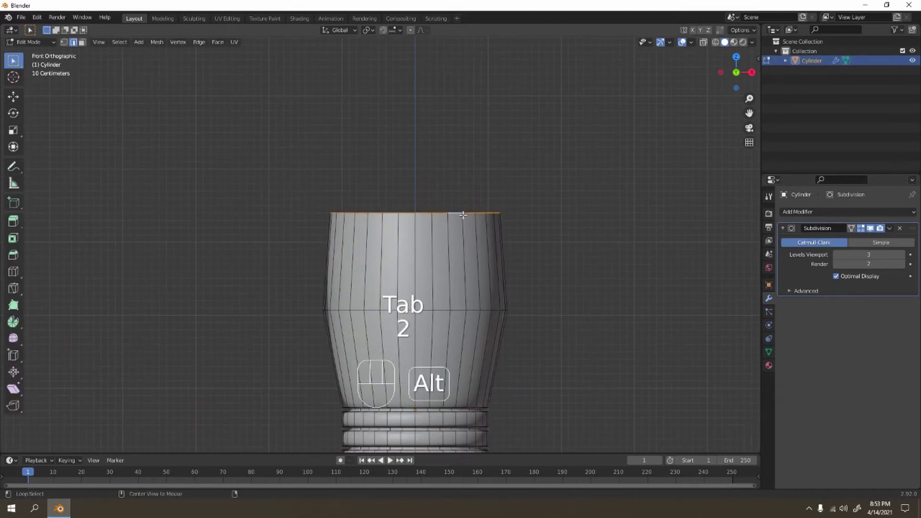
{"action": "middle_click_drag", "start_coordinate": [528, 213], "coordinate": [528, 248], "text": "shift"}
{"action": "scroll", "coordinate": [526, 231], "scroll_direction": "up", "scroll_amount": 3}
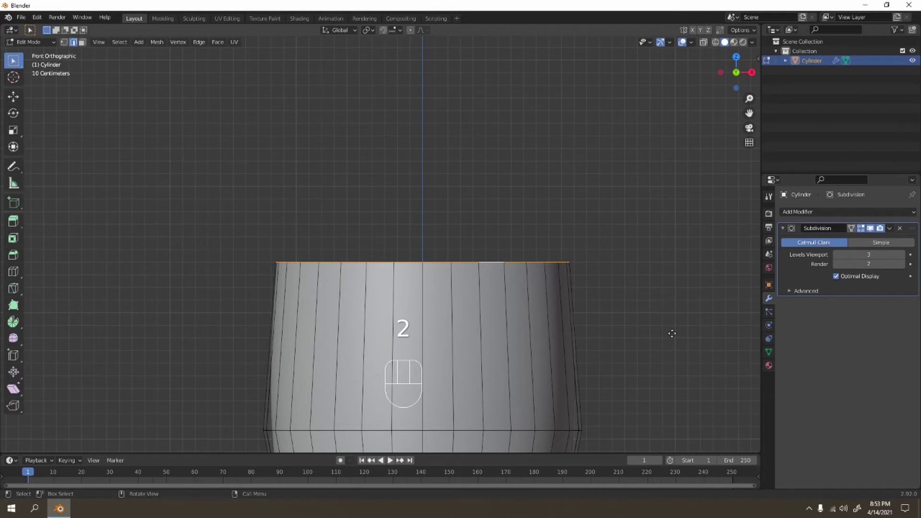
{"action": "key", "text": "e"}
{"action": "left_click", "coordinate": [672, 211]}
Shrink the new top ring and raise it straight up along Z to form the shoulder
{"action": "key", "text": "s"}
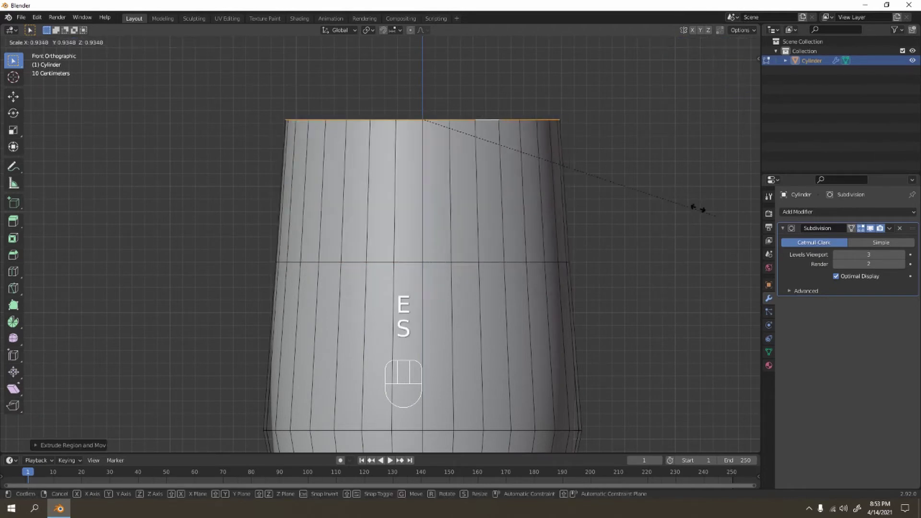
{"action": "left_click", "coordinate": [500, 162]}
{"action": "scroll", "coordinate": [510, 211], "scroll_direction": "down", "scroll_amount": 6}
{"action": "middle_click_drag", "start_coordinate": [512, 247], "coordinate": [509, 155], "text": "shift"}
{"action": "middle_click_drag", "start_coordinate": [420, 181], "coordinate": [462, 195], "text": "shift"}
{"action": "scroll", "coordinate": [463, 195], "scroll_direction": "up", "scroll_amount": 3}
{"action": "middle_click_drag", "start_coordinate": [557, 179], "coordinate": [548, 232], "text": "shift"}
{"action": "key", "text": "g"}
{"action": "key", "text": "z"}
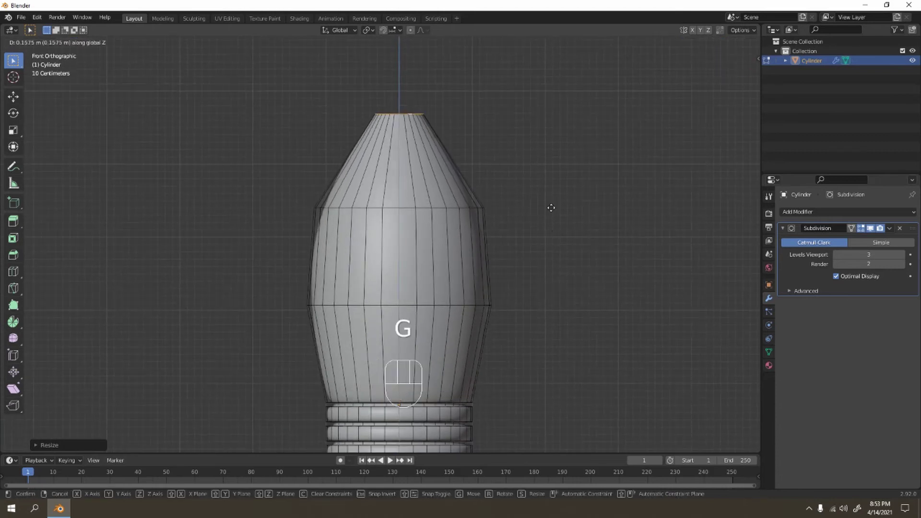
{"action": "left_click", "coordinate": [555, 179]}
Narrow the raised top ring further down to neck width
{"action": "middle_click_drag", "start_coordinate": [564, 133], "coordinate": [554, 188], "text": "shift"}
{"action": "scroll", "coordinate": [542, 190], "scroll_direction": "up", "scroll_amount": 2}
{"action": "scroll", "coordinate": [536, 182], "scroll_direction": "up", "scroll_amount": 1}
{"action": "middle_click_drag", "start_coordinate": [540, 101], "coordinate": [542, 225], "text": "shift"}
{"action": "key", "text": "s"}
{"action": "left_click", "coordinate": [500, 211]}
{"action": "scroll", "coordinate": [499, 210], "scroll_direction": "up", "scroll_amount": 2}
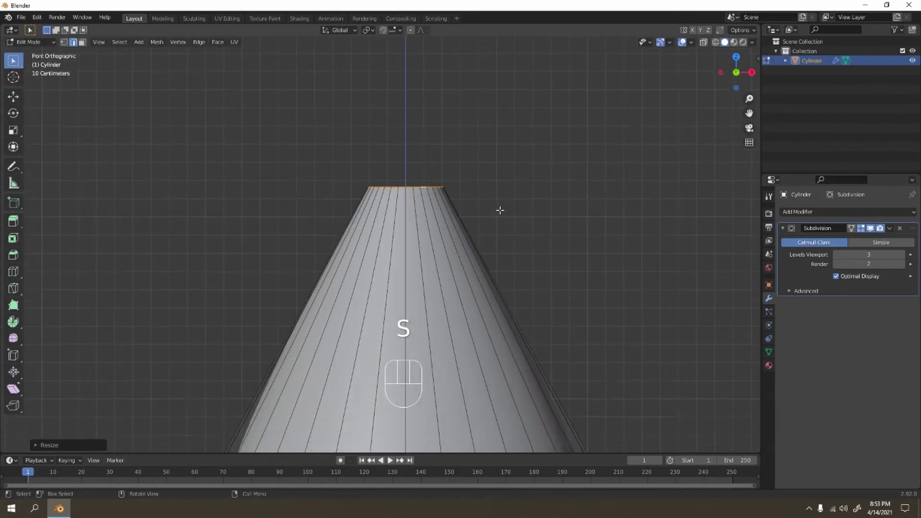
{"action": "scroll", "coordinate": [540, 225], "scroll_direction": "up", "scroll_amount": 2, "text": "shift"}
Extrude the top ring upward into the neck and show edges on the smoothed surface
{"action": "key", "text": "e"}
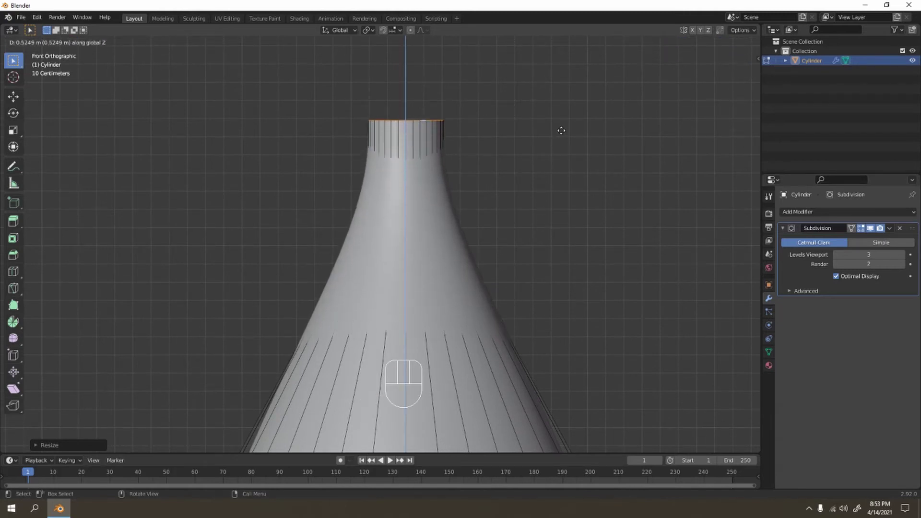
{"action": "left_click", "coordinate": [562, 156]}
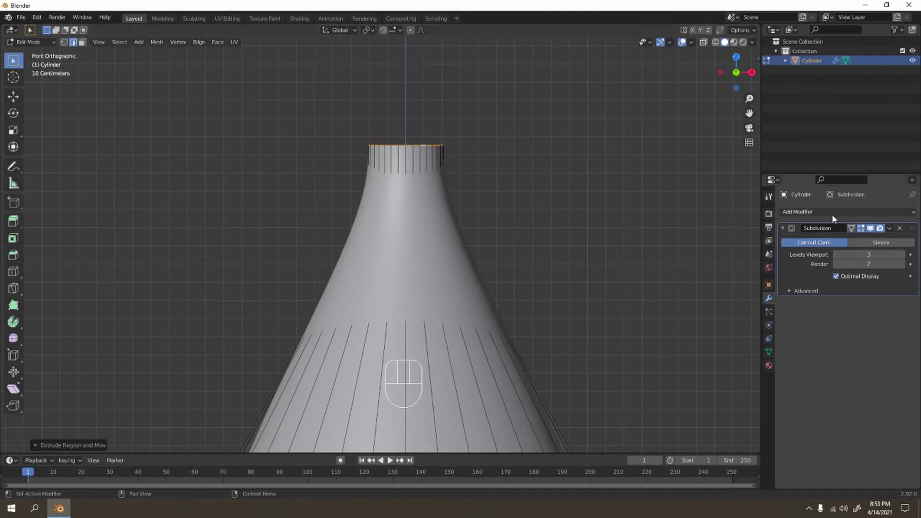
{"action": "left_click", "coordinate": [850, 229]}
{"action": "scroll", "coordinate": [537, 173], "scroll_direction": "up", "scroll_amount": 3}
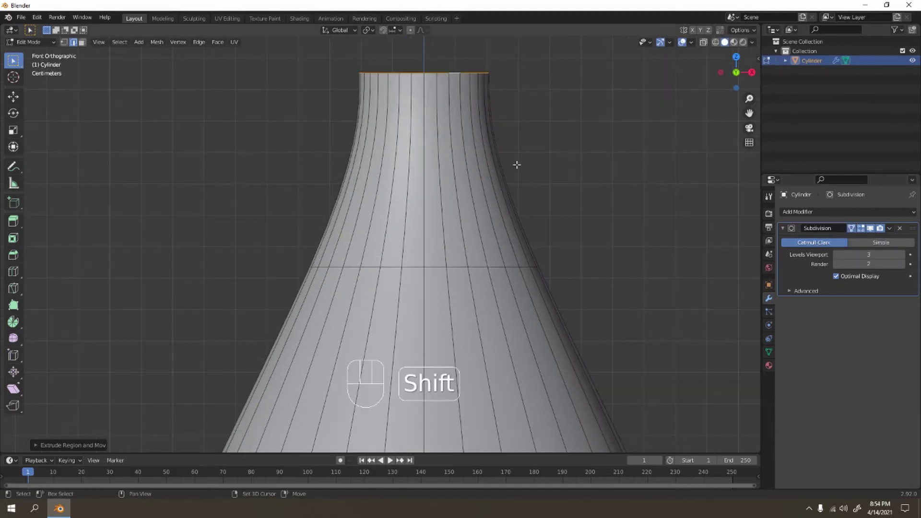
{"action": "middle_click_drag", "start_coordinate": [517, 165], "coordinate": [515, 174], "text": "shift"}
{"action": "scroll", "coordinate": [520, 190], "scroll_direction": "down", "scroll_amount": 2}
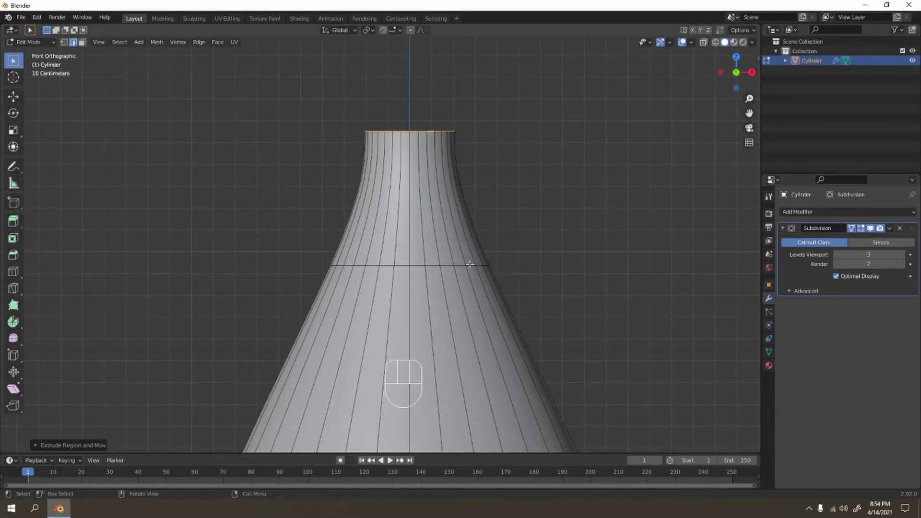
Add an edge loop cut around the neck near its base
{"action": "key", "text": "ctrl+r"}
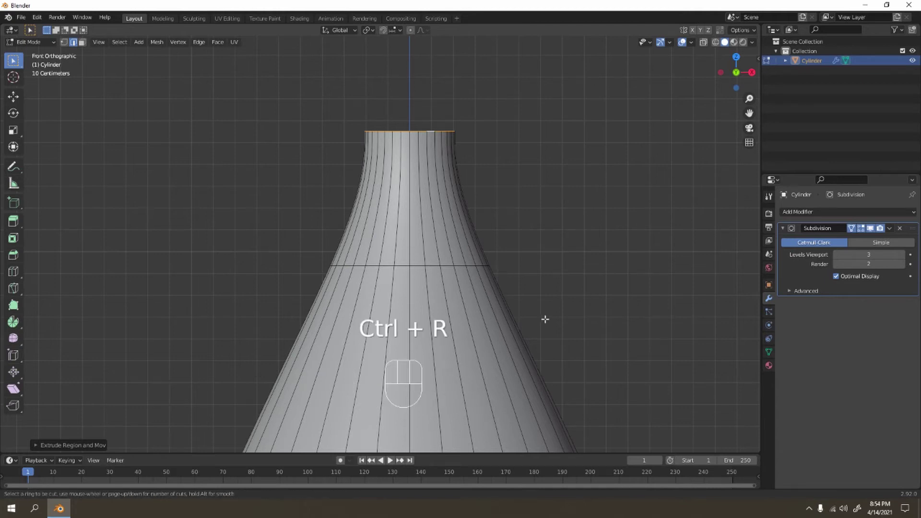
{"action": "left_click", "coordinate": [504, 373]}
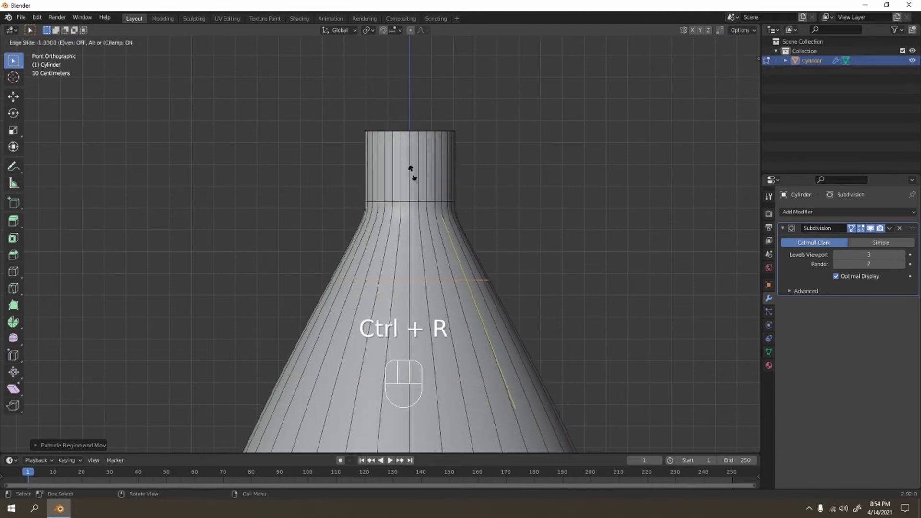
{"action": "left_click", "coordinate": [401, 138]}
{"action": "scroll", "coordinate": [467, 200], "scroll_direction": "down", "scroll_amount": 5}
{"action": "scroll", "coordinate": [441, 285], "scroll_direction": "down", "scroll_amount": 5}
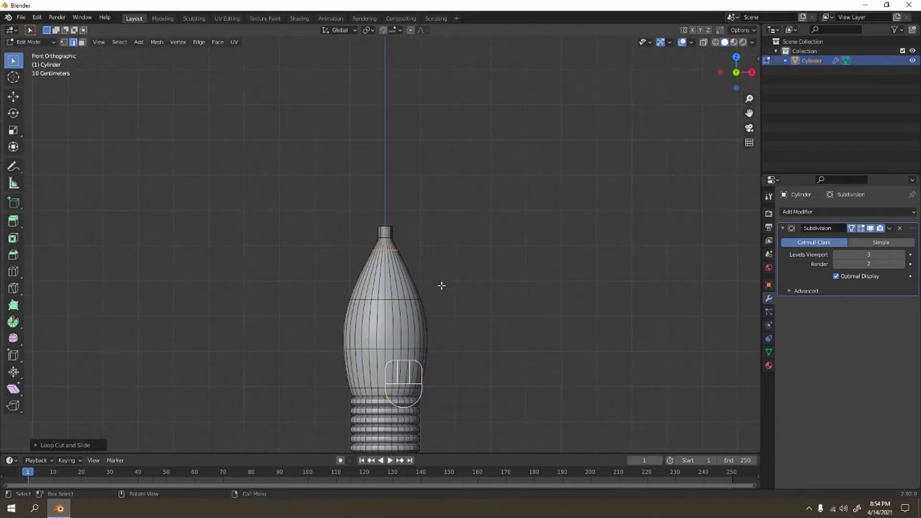
In front view, select the upper-body edge loop and scale it narrower
{"action": "scroll", "coordinate": [426, 240], "scroll_direction": "up", "scroll_amount": 8}
{"action": "middle_click_drag", "start_coordinate": [427, 230], "coordinate": [455, 253], "text": "shift"}
{"action": "scroll", "coordinate": [425, 265], "scroll_direction": "down", "scroll_amount": 6}
{"action": "key", "text": "KP_1"}
{"action": "scroll", "coordinate": [462, 295], "scroll_direction": "up", "scroll_amount": 5}
{"action": "scroll", "coordinate": [474, 248], "scroll_direction": "up", "scroll_amount": 1}
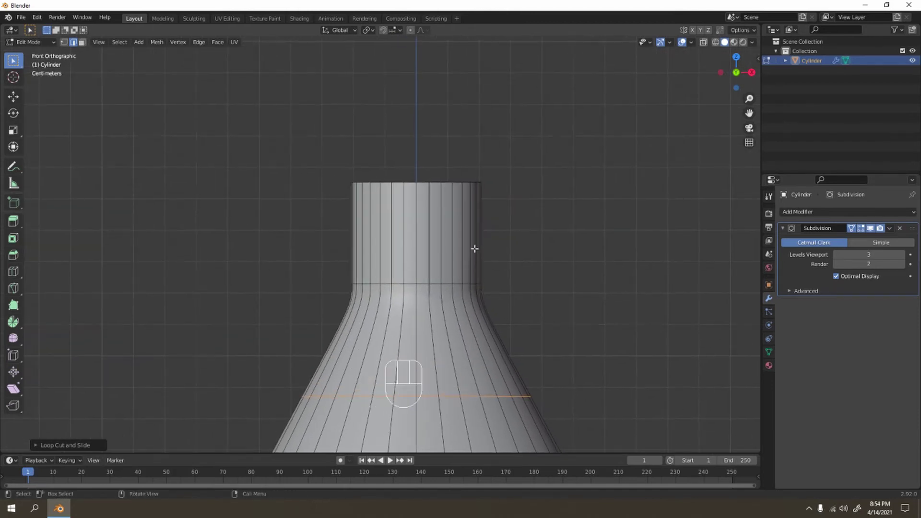
{"action": "scroll", "coordinate": [562, 315], "scroll_direction": "down", "scroll_amount": 3}
{"action": "scroll", "coordinate": [403, 216], "scroll_direction": "up", "scroll_amount": 3}
{"action": "scroll", "coordinate": [472, 335], "scroll_direction": "down", "scroll_amount": 3}
{"action": "middle_click_drag", "start_coordinate": [448, 343], "coordinate": [428, 286], "text": "shift"}
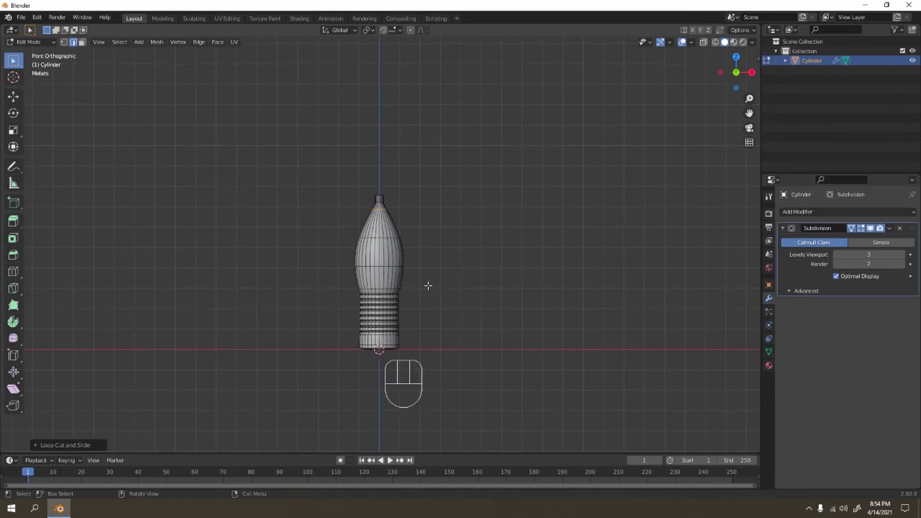
{"action": "scroll", "coordinate": [408, 274], "scroll_direction": "up", "scroll_amount": 2}
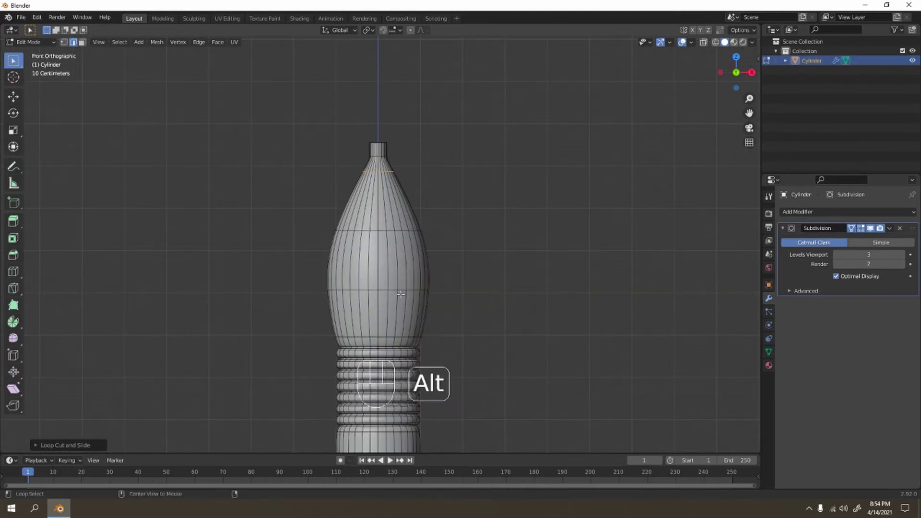
{"action": "left_click", "coordinate": [399, 290], "text": "alt"}
{"action": "key", "text": "s"}
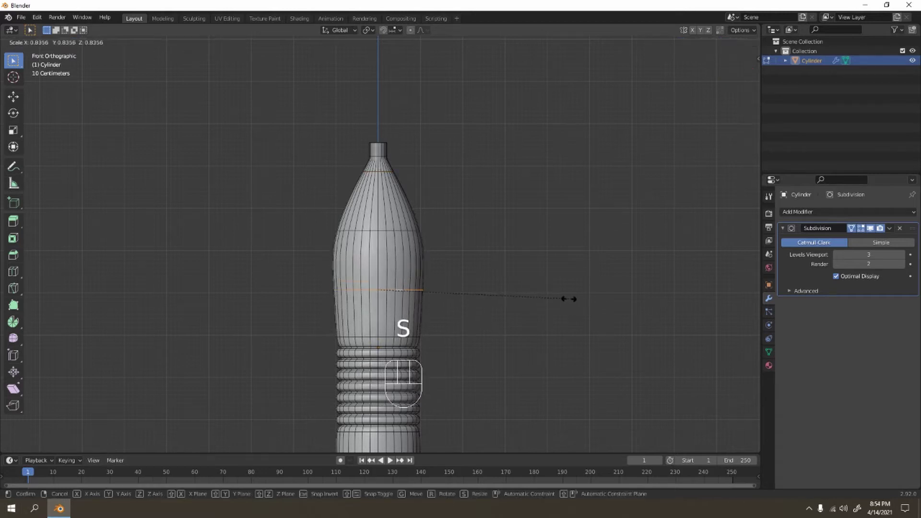
{"action": "left_click", "coordinate": [551, 297]}
Shrink the shoulder edge loop and check the curve in Object Mode
{"action": "left_click", "coordinate": [404, 235], "text": "alt"}
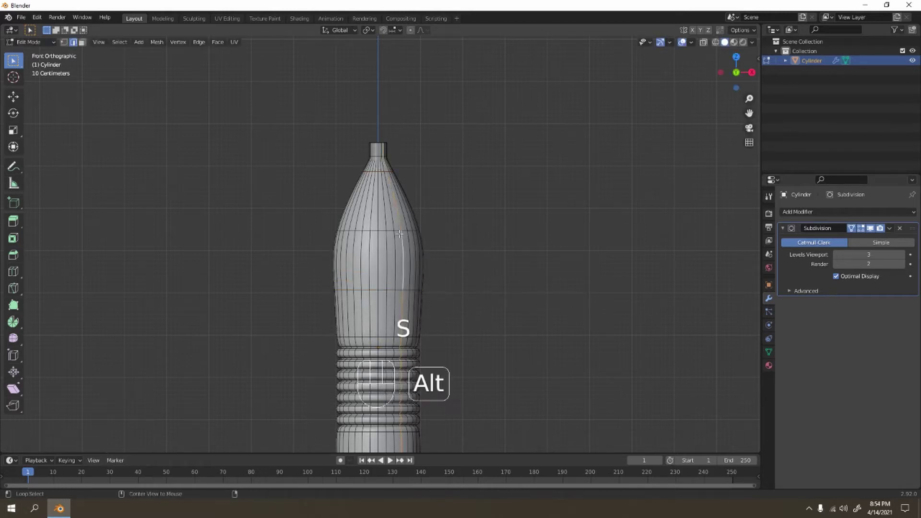
{"action": "left_click", "coordinate": [399, 234], "text": "alt"}
{"action": "key", "text": "s"}
{"action": "left_click", "coordinate": [466, 249]}
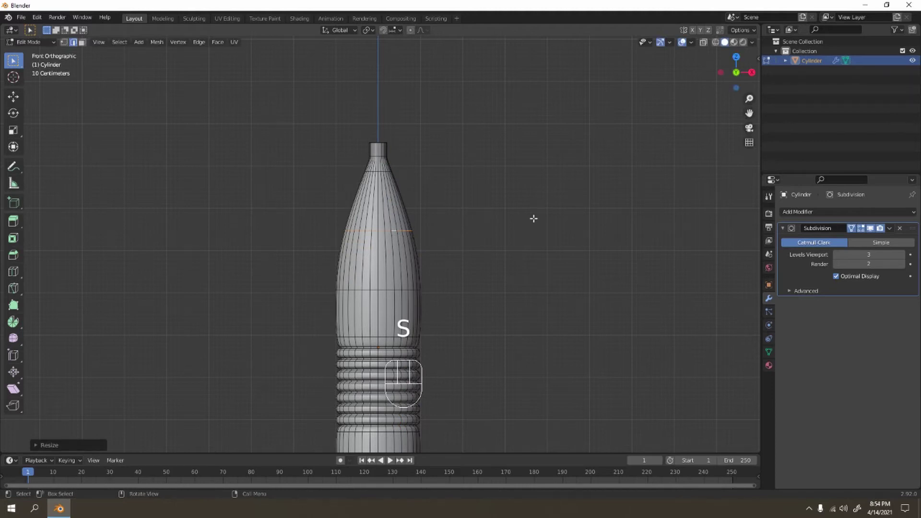
{"action": "key", "text": "Tab"}
{"action": "scroll", "coordinate": [489, 249], "scroll_direction": "down", "scroll_amount": 5}
{"action": "middle_click_drag", "start_coordinate": [449, 282], "coordinate": [488, 298]}
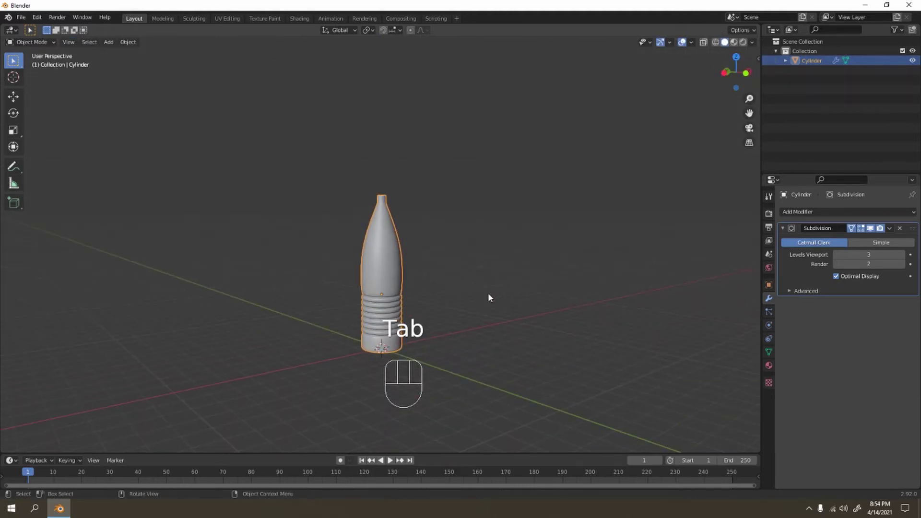
{"action": "key", "text": "KP_1"}
{"action": "scroll", "coordinate": [499, 290], "scroll_direction": "up", "scroll_amount": 4}
Back in Edit Mode, widen the edge loop just below the neck
{"action": "key", "text": "Tab"}
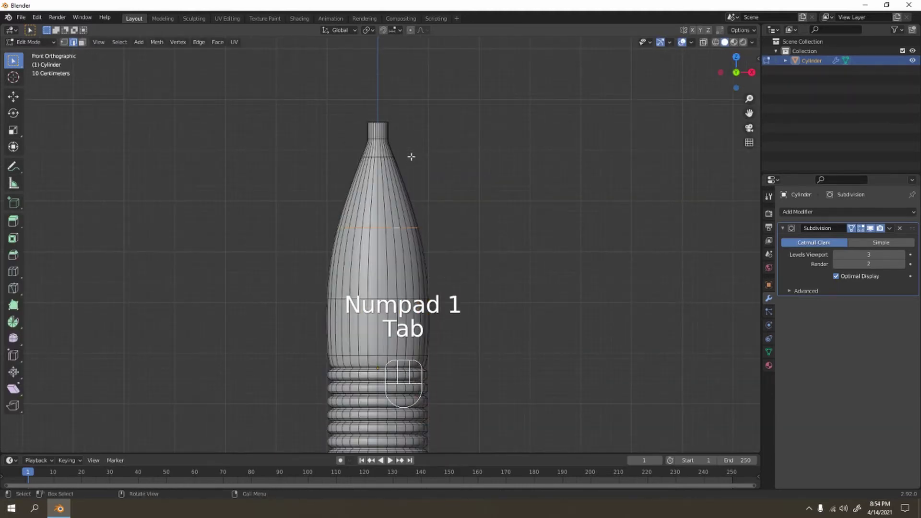
{"action": "middle_click_drag", "start_coordinate": [411, 156], "coordinate": [401, 159], "text": "shift"}
{"action": "left_click", "coordinate": [398, 181], "text": "alt"}
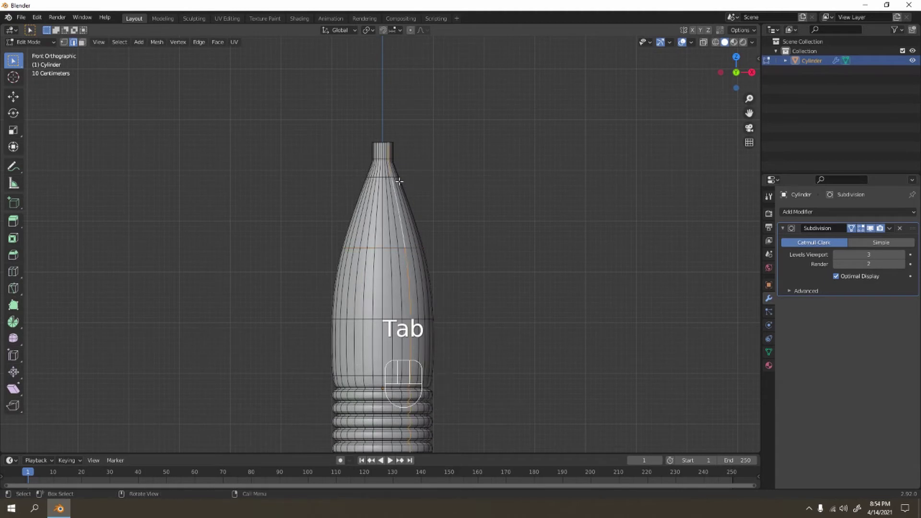
{"action": "scroll", "coordinate": [399, 181], "scroll_direction": "up", "scroll_amount": 5}
{"action": "middle_click_drag", "start_coordinate": [452, 66], "coordinate": [439, 165], "text": "shift"}
{"action": "left_click", "coordinate": [402, 182], "text": "alt"}
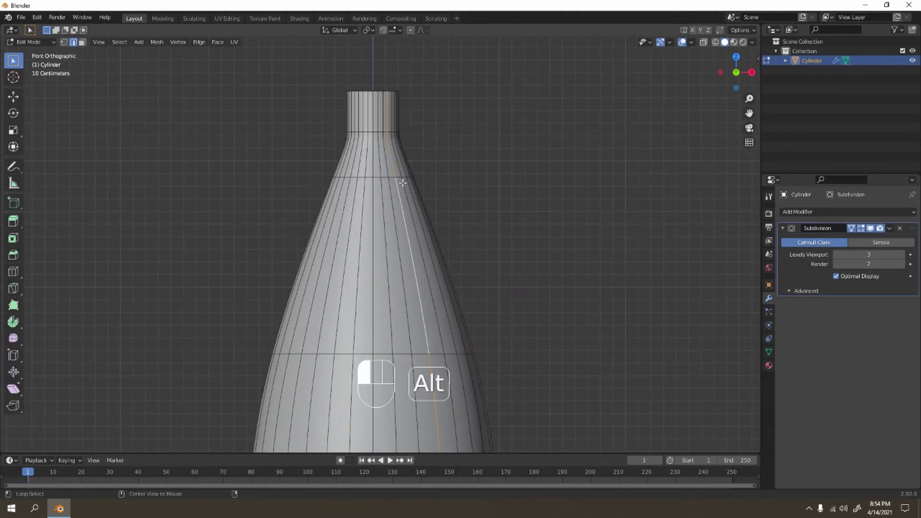
{"action": "left_click", "coordinate": [402, 182], "text": "alt"}
{"action": "left_click", "coordinate": [403, 177], "text": "alt"}
{"action": "key", "text": "s"}
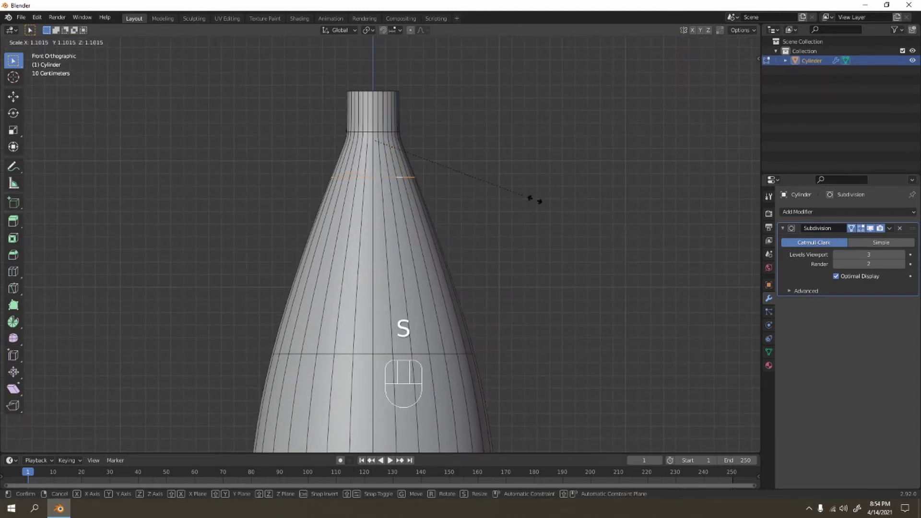
{"action": "left_click", "coordinate": [570, 216]}
Select both neck edge loops and scale them up about 1.2 for a wider neck
{"action": "left_click", "coordinate": [389, 135], "text": "alt"}
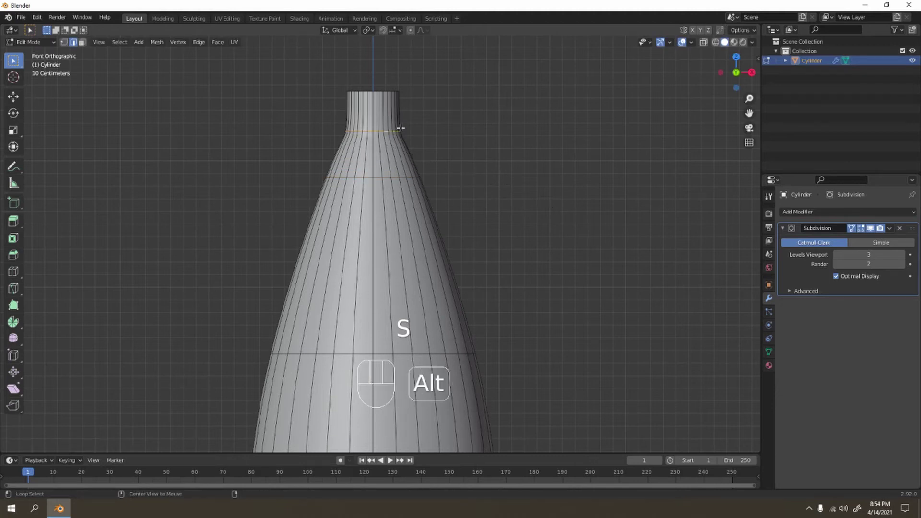
{"action": "left_click", "coordinate": [400, 128], "text": "alt"}
{"action": "left_click", "coordinate": [391, 96], "text": "alt+shift"}
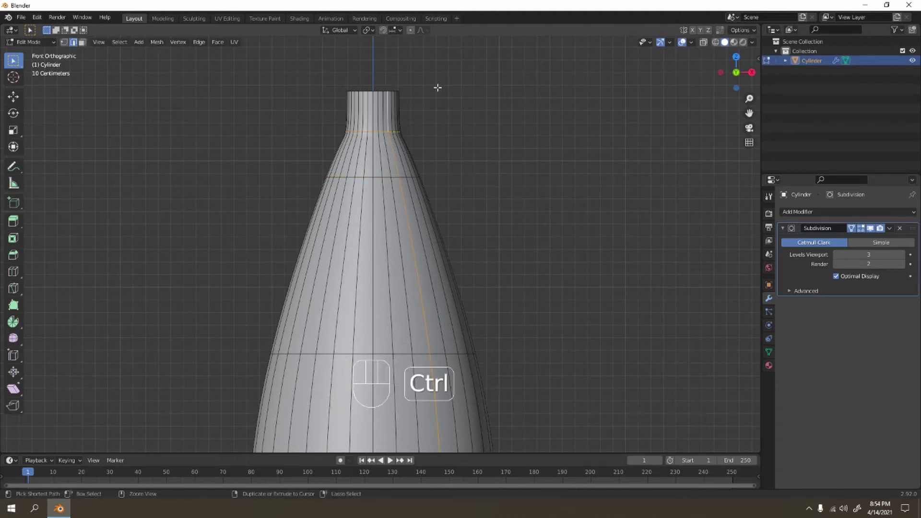
{"action": "key", "text": "ctrl+z"}
{"action": "key", "text": "ctrl+z"}
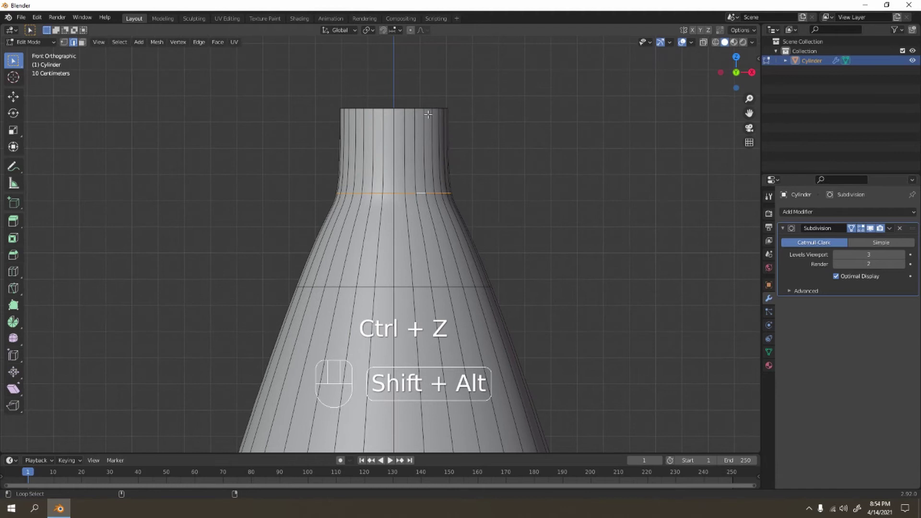
{"action": "left_click", "coordinate": [425, 111], "text": "alt+shift"}
{"action": "key", "text": "s"}
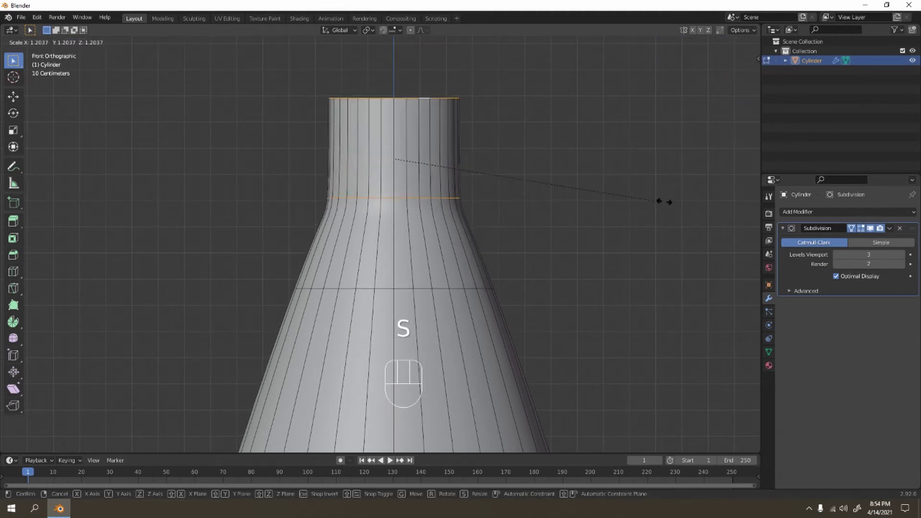
{"action": "left_click", "coordinate": [707, 203]}
Return to Object Mode and review the bottle shape from the front view
{"action": "scroll", "coordinate": [548, 343], "scroll_direction": "down", "scroll_amount": 4}
{"action": "middle_click_drag", "start_coordinate": [548, 343], "coordinate": [516, 273], "text": "shift"}
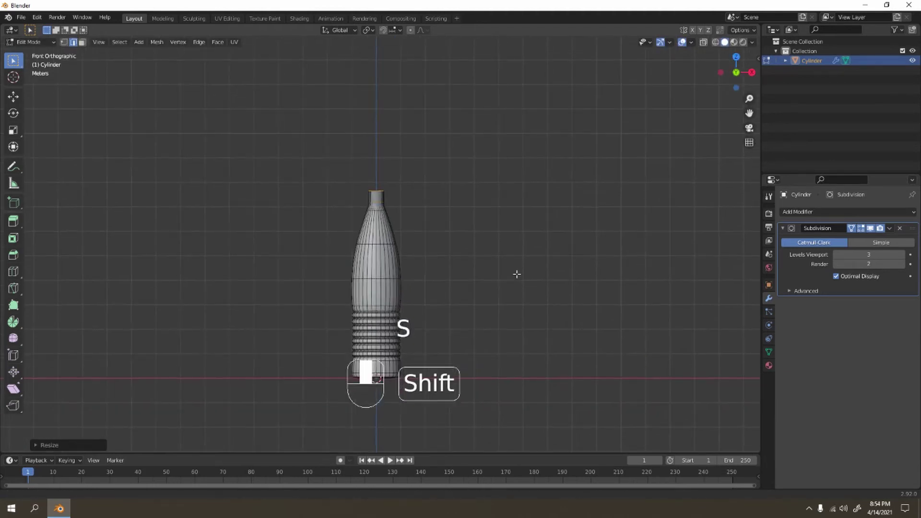
{"action": "key", "text": "Tab"}
{"action": "mouse_move", "coordinate": [429, 240]}
{"action": "middle_mouse_down"}
{"action": "mouse_move", "coordinate": [499, 267]}
{"action": "mouse_move", "coordinate": [521, 251]}
{"action": "mouse_move", "coordinate": [405, 239]}
{"action": "mouse_move", "coordinate": [421, 300]}
{"action": "mouse_move", "coordinate": [432, 232]}
{"action": "mouse_move", "coordinate": [442, 229]}
{"action": "middle_mouse_up"}
{"action": "key", "text": "KP_1"}
{"action": "scroll", "coordinate": [405, 239], "scroll_direction": "up", "scroll_amount": 3}
Re-enter Edit Mode and frame the bottle neck in front view
{"action": "key", "text": "Tab"}
{"action": "scroll", "coordinate": [441, 228], "scroll_direction": "up", "scroll_amount": 3}
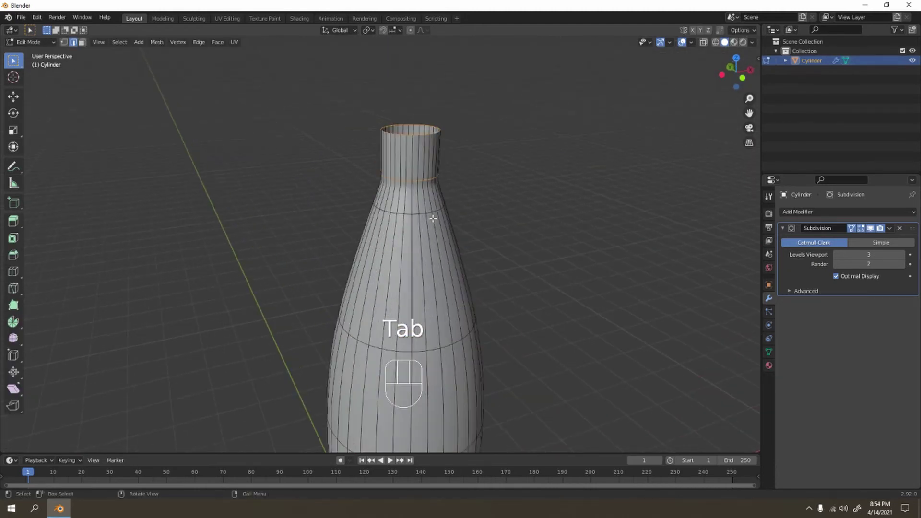
{"action": "mouse_move", "coordinate": [461, 259]}
{"action": "middle_mouse_down"}
{"action": "mouse_move", "coordinate": [460, 193]}
{"action": "mouse_move", "coordinate": [454, 249]}
{"action": "middle_mouse_up"}
{"action": "scroll", "coordinate": [454, 249], "scroll_direction": "up", "scroll_amount": 3}
{"action": "middle_click_drag", "start_coordinate": [458, 217], "coordinate": [464, 247], "text": "shift"}
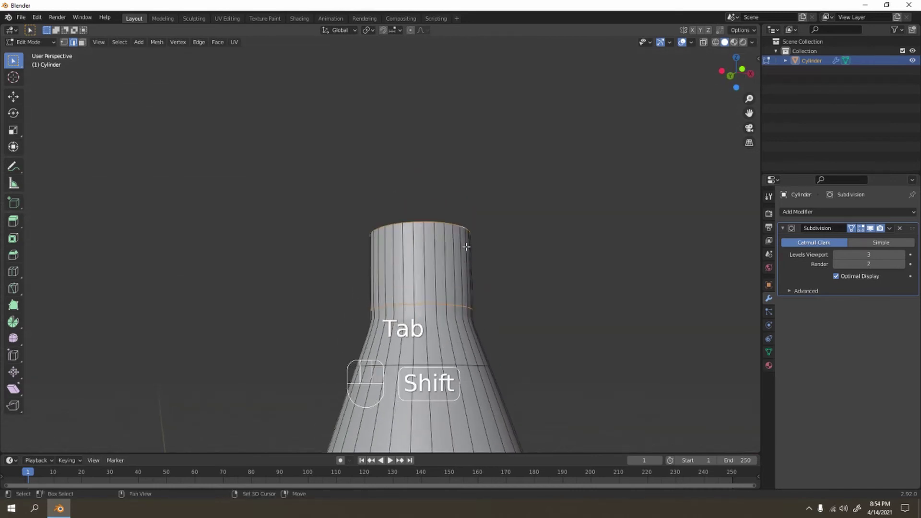
{"action": "key", "text": "KP_1"}
{"action": "scroll", "coordinate": [448, 211], "scroll_direction": "up", "scroll_amount": 4}
{"action": "middle_click_drag", "start_coordinate": [448, 211], "coordinate": [440, 189], "text": "shift"}
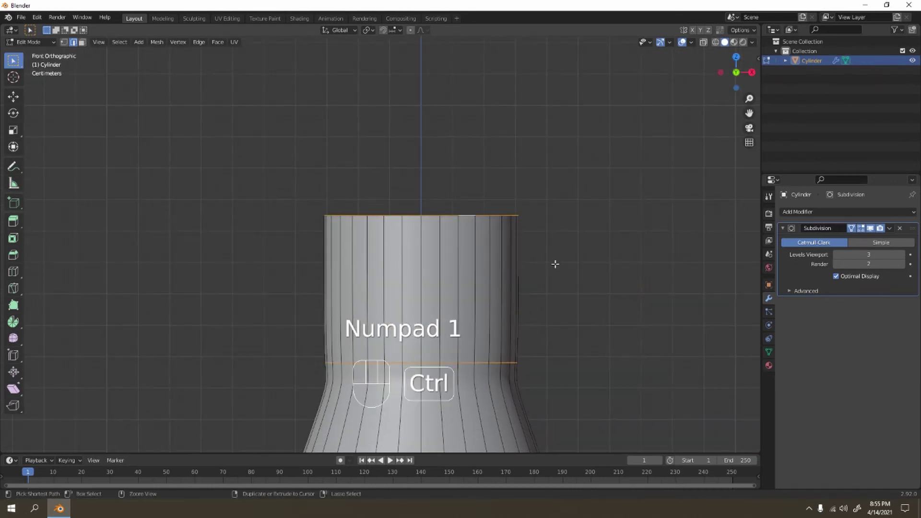
Add eleven centred loop cuts around the neck
{"action": "key", "text": "ctrl+r"}
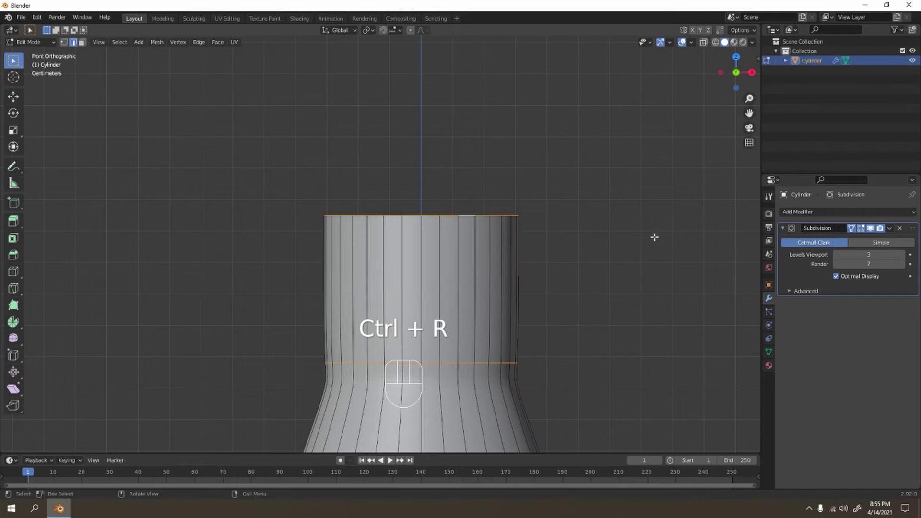
{"action": "left_click", "coordinate": [642, 240]}
{"action": "key", "text": "ctrl+r"}
{"action": "scroll", "coordinate": [426, 310], "scroll_direction": "up", "scroll_amount": 9}
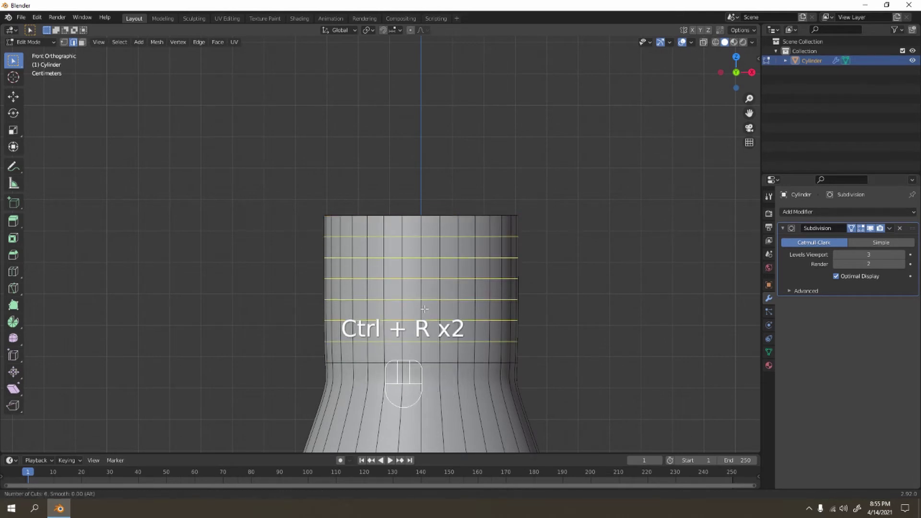
{"action": "scroll", "coordinate": [425, 309], "scroll_direction": "up", "scroll_amount": 1}
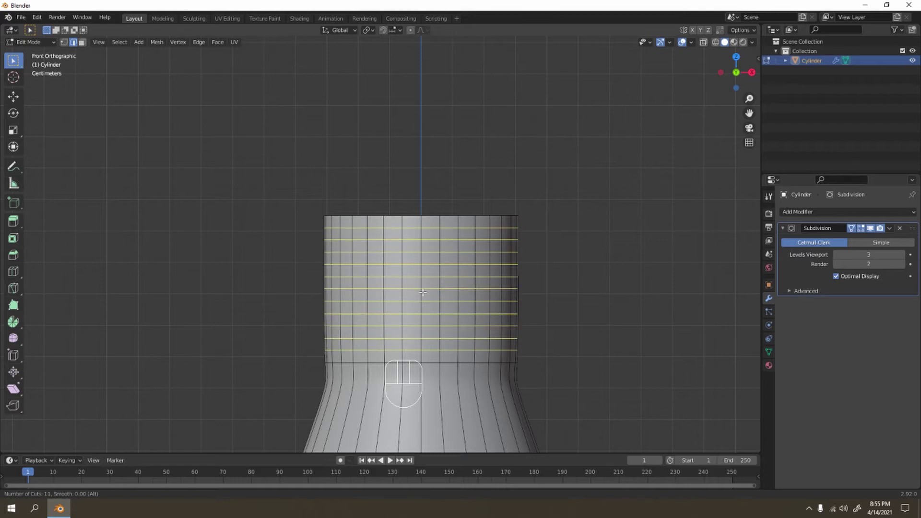
{"action": "left_click", "coordinate": [422, 290]}
{"action": "right_click", "coordinate": [423, 290]}
Compress the eleven loops vertically, move them up the neck, and start bevelling them
{"action": "scroll", "coordinate": [617, 342], "scroll_direction": "up", "scroll_amount": 2}
{"action": "middle_click_drag", "start_coordinate": [600, 296], "coordinate": [581, 241], "text": "shift"}
{"action": "key", "text": "s"}
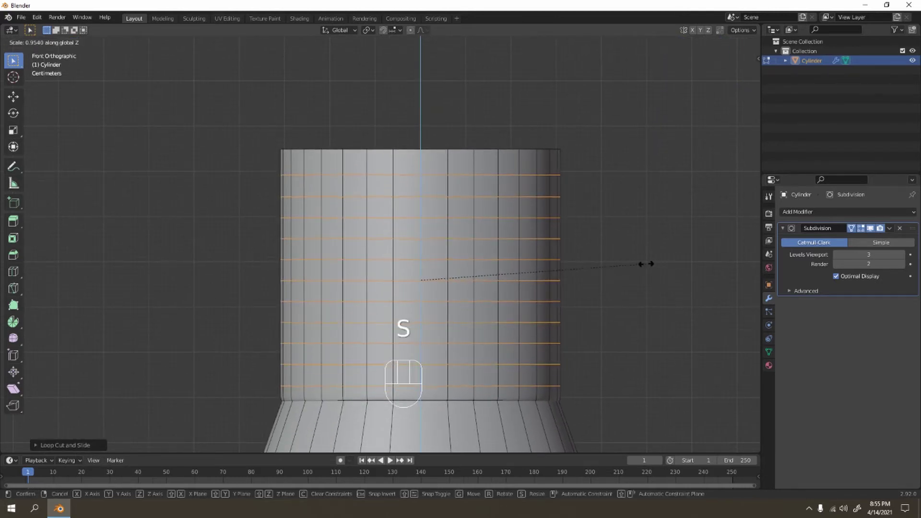
{"action": "left_click", "coordinate": [645, 262]}
{"action": "key", "text": "g"}
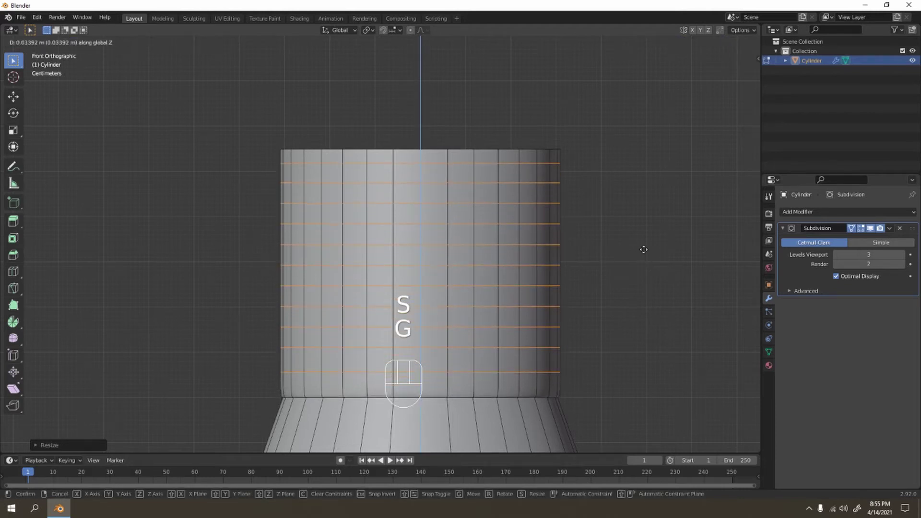
{"action": "left_click", "coordinate": [643, 249]}
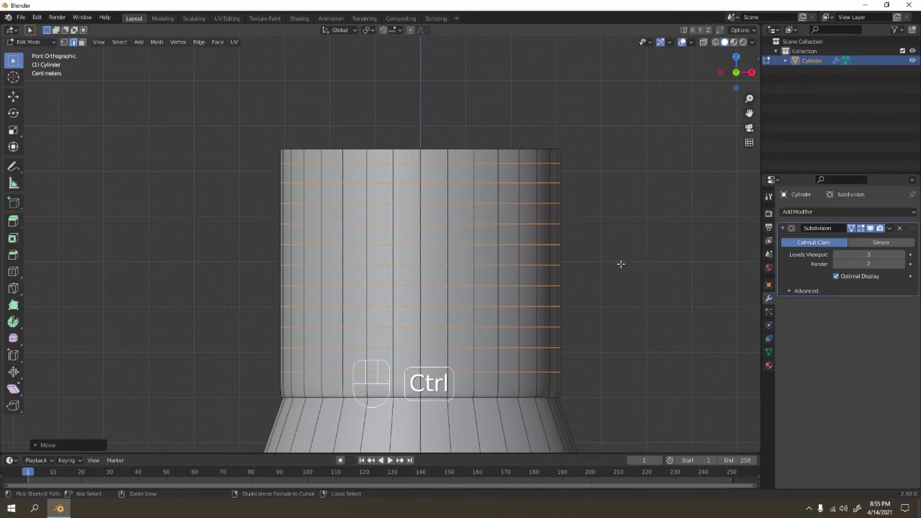
{"action": "key", "text": "ctrl+b"}
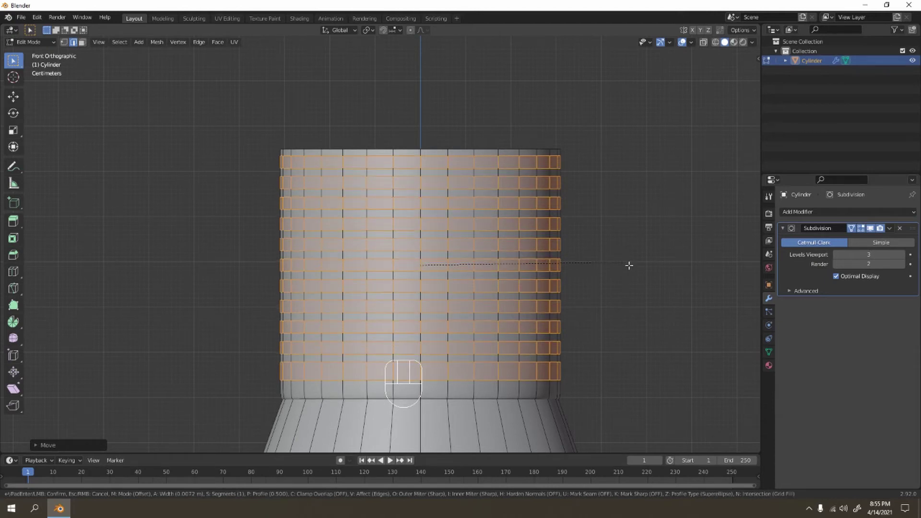
Confirm the bevel and extrude the bevelled band faces outward along their normals
{"action": "left_click", "coordinate": [629, 265]}
{"action": "right_click", "coordinate": [506, 224]}
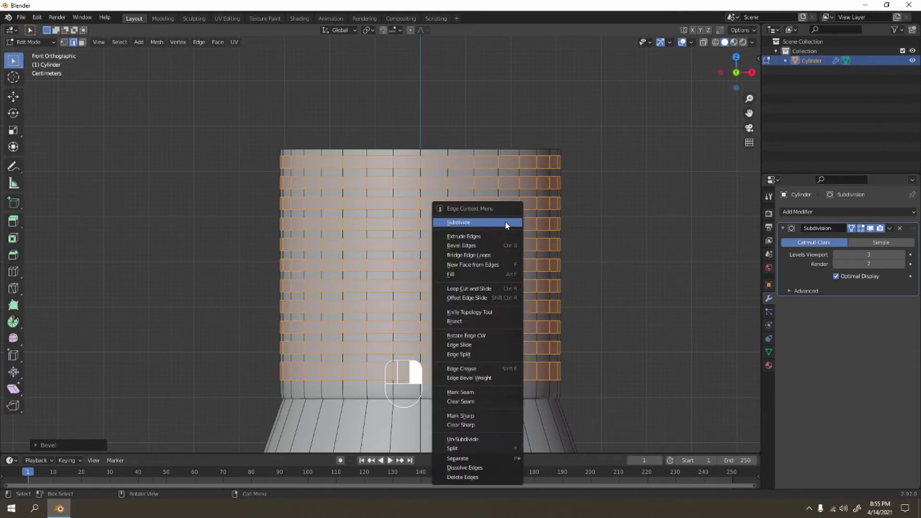
{"action": "left_click", "coordinate": [84, 42]}
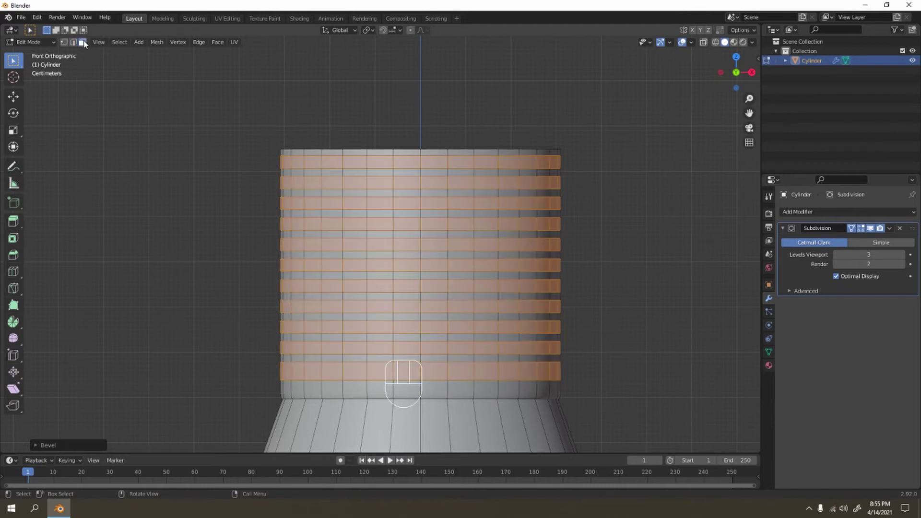
{"action": "right_click", "coordinate": [517, 170]}
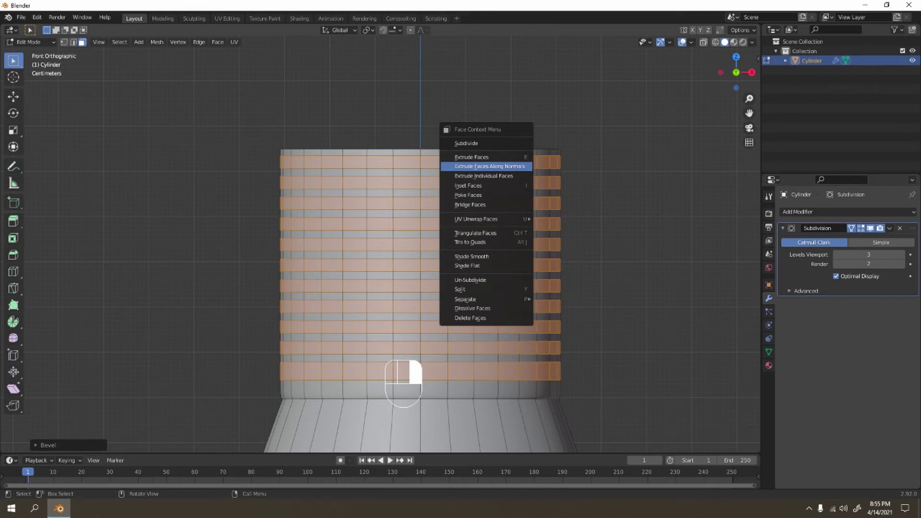
{"action": "left_click", "coordinate": [514, 166]}
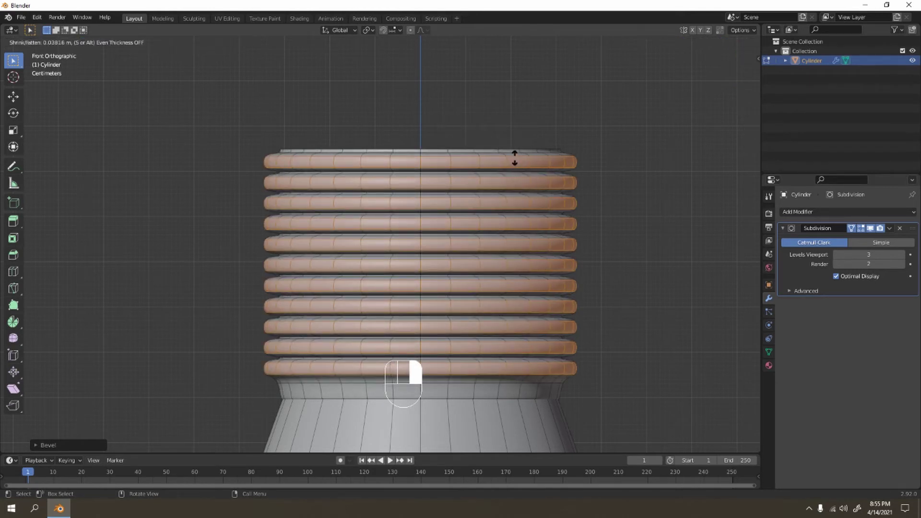
{"action": "left_click", "coordinate": [516, 157]}
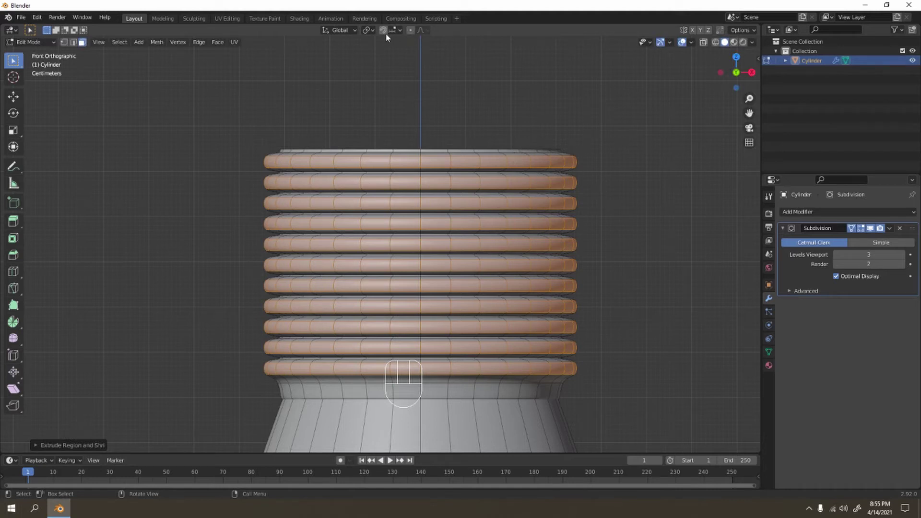
Set the pivot to Individual Origins and scale the bands along Z
{"action": "left_click", "coordinate": [372, 30]}
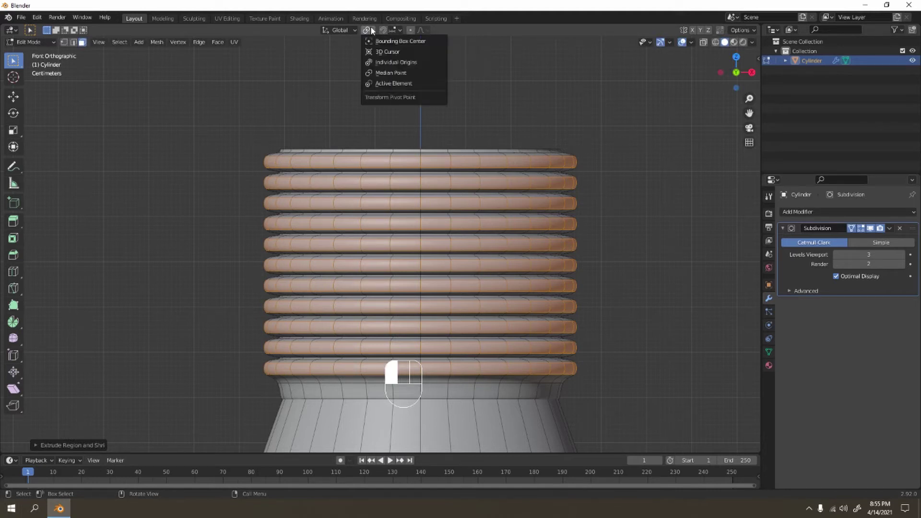
{"action": "left_click", "coordinate": [392, 63]}
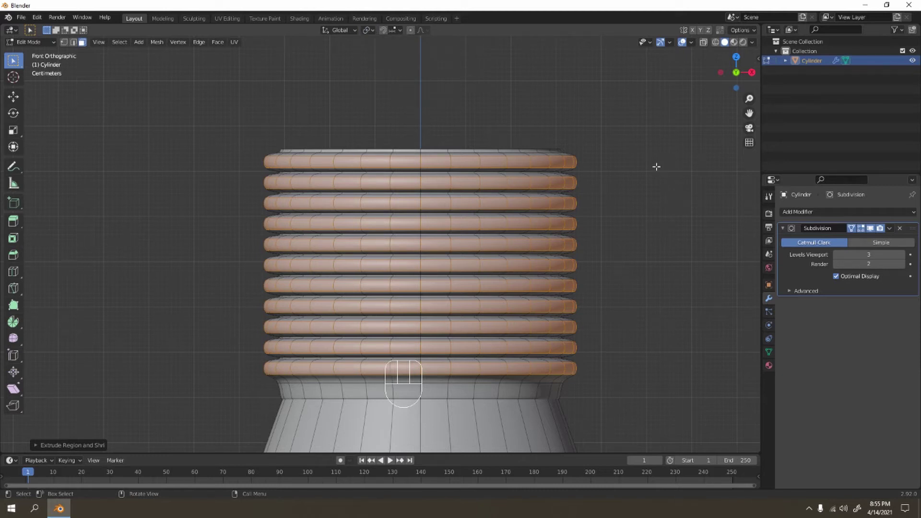
{"action": "key", "text": "s"}
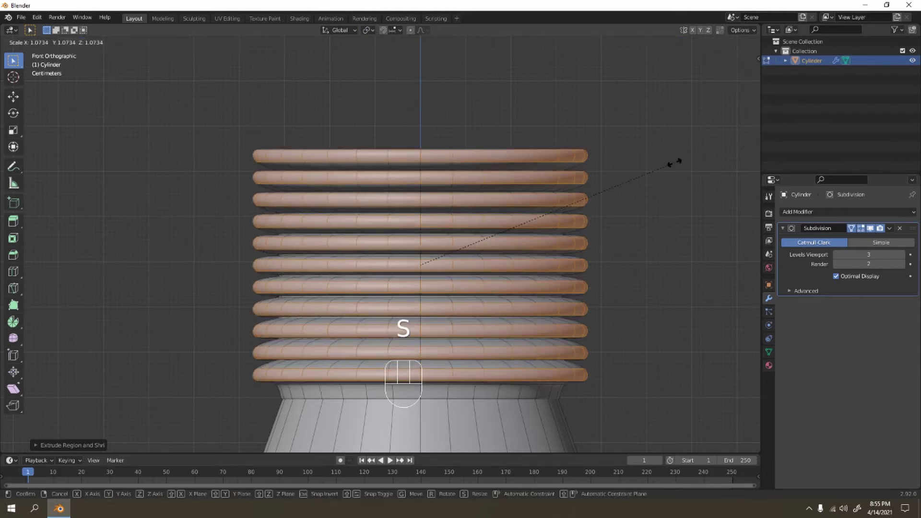
{"action": "key", "text": "z"}
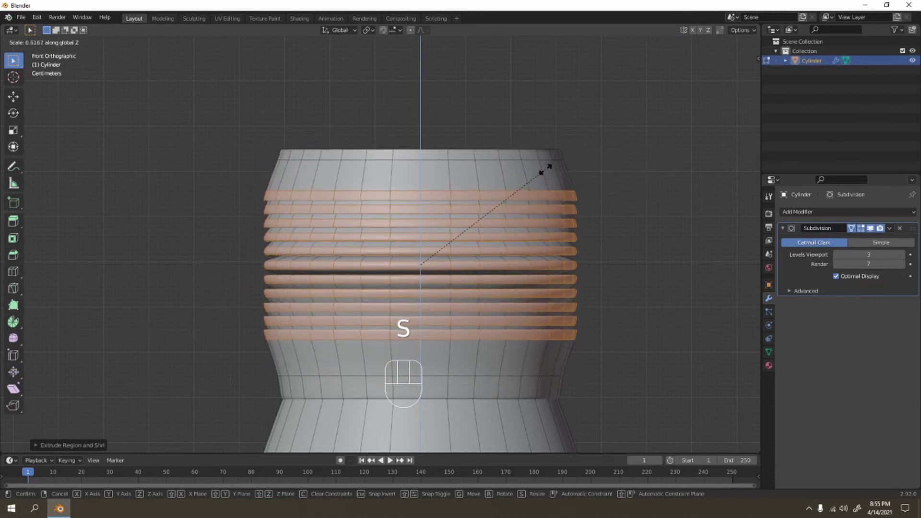
{"action": "right_click", "coordinate": [545, 168]}
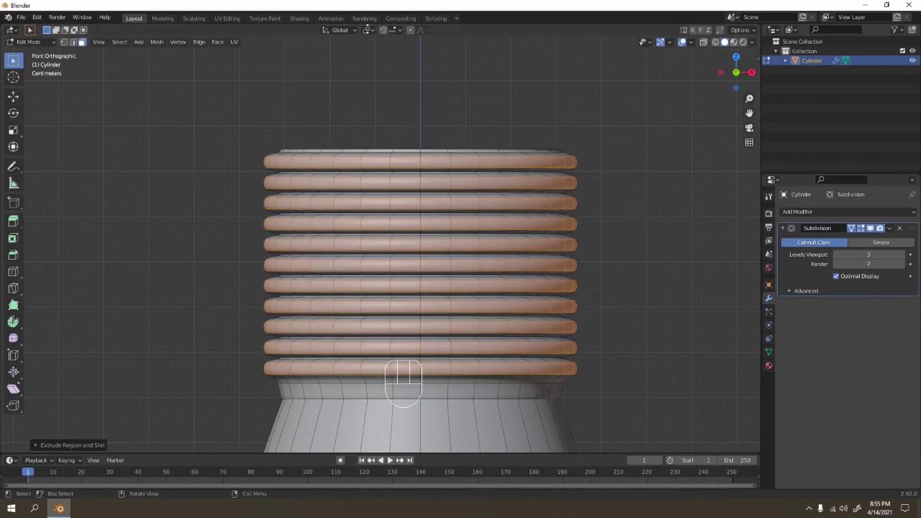
{"action": "left_click", "coordinate": [368, 30]}
{"action": "left_click", "coordinate": [387, 62]}
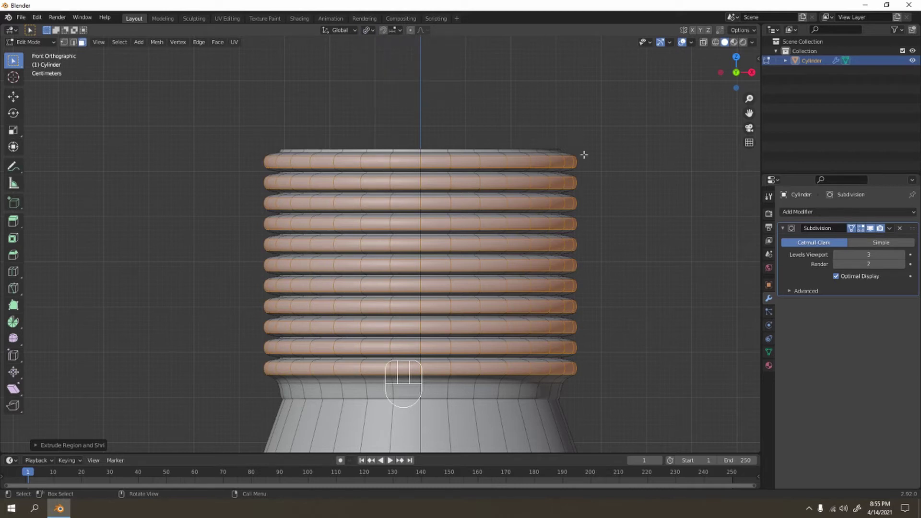
{"action": "key", "text": "s"}
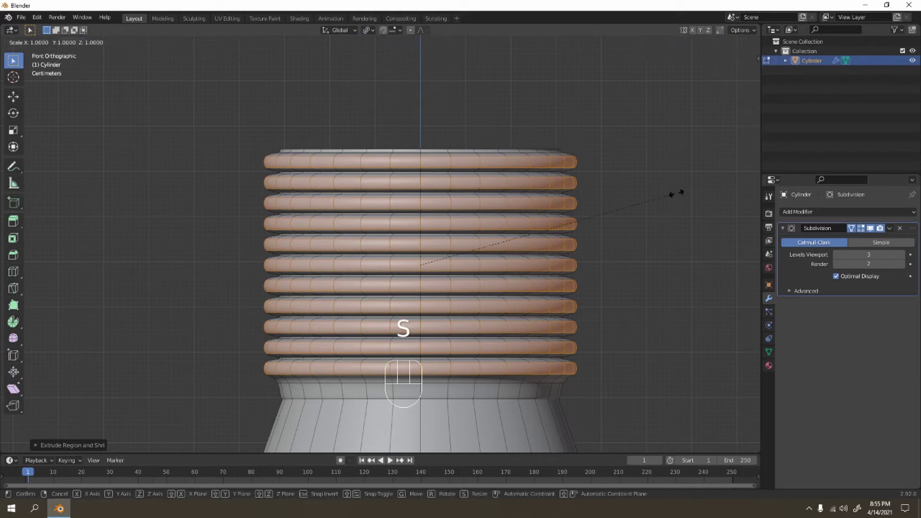
{"action": "key", "text": "z"}
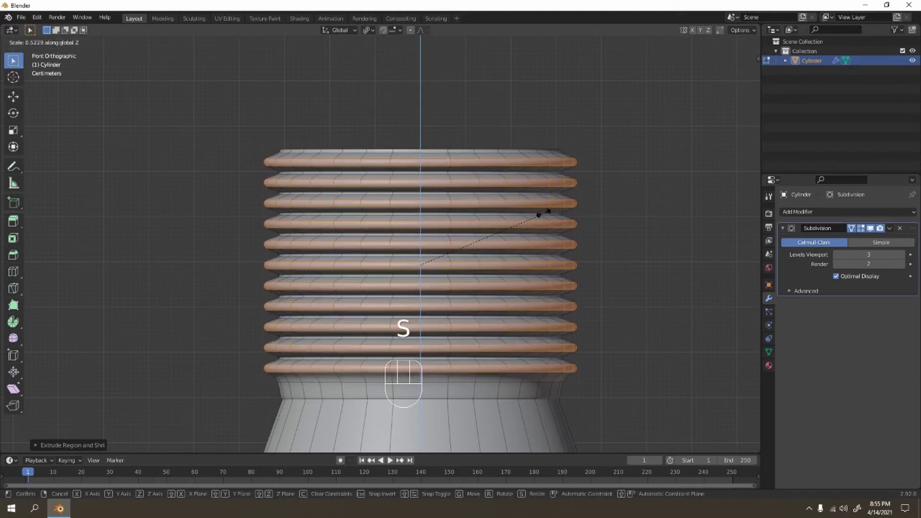
Confirm the flattened thread ridges, return to Object Mode, and orbit to a front view of the bottle
{"action": "left_click", "coordinate": [391, 272]}
{"action": "scroll", "coordinate": [667, 201], "scroll_direction": "down", "scroll_amount": 5}
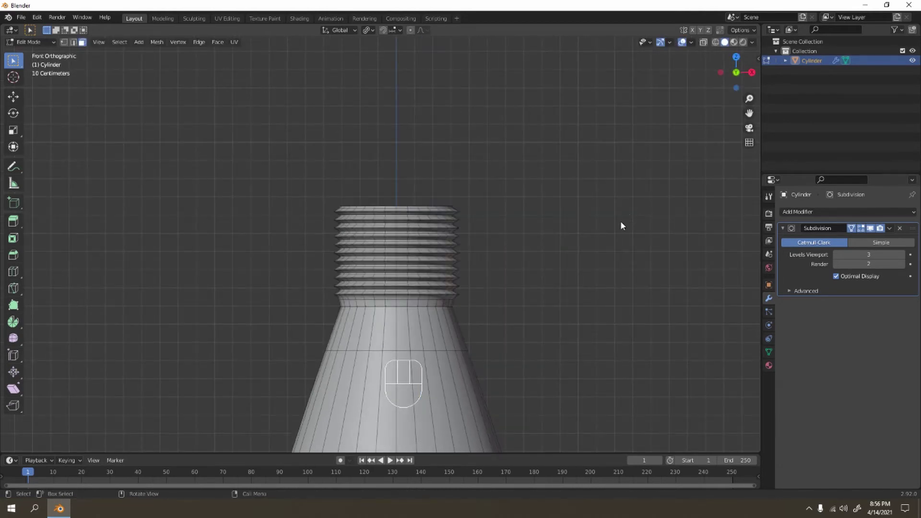
{"action": "key", "text": "Tab"}
{"action": "middle_click_drag", "start_coordinate": [483, 240], "coordinate": [488, 142]}
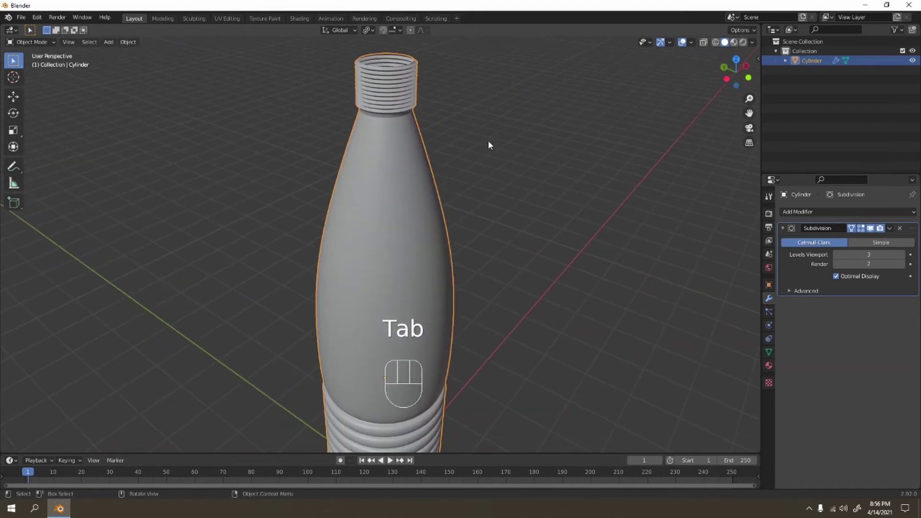
{"action": "scroll", "coordinate": [488, 144], "scroll_direction": "down", "scroll_amount": 4}
{"action": "middle_click_drag", "start_coordinate": [467, 259], "coordinate": [504, 264]}
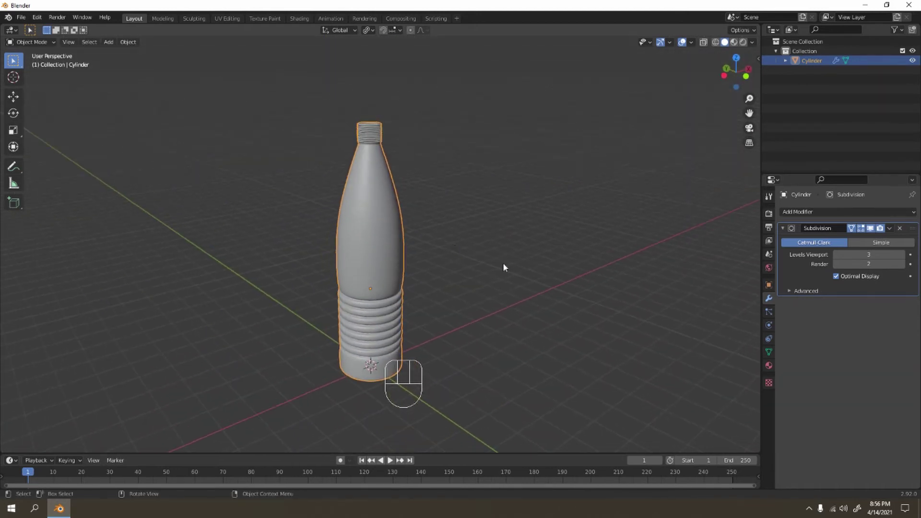
{"action": "middle_click_drag", "start_coordinate": [551, 287], "coordinate": [426, 277]}
{"action": "scroll", "coordinate": [426, 277], "scroll_direction": "up", "scroll_amount": 2}
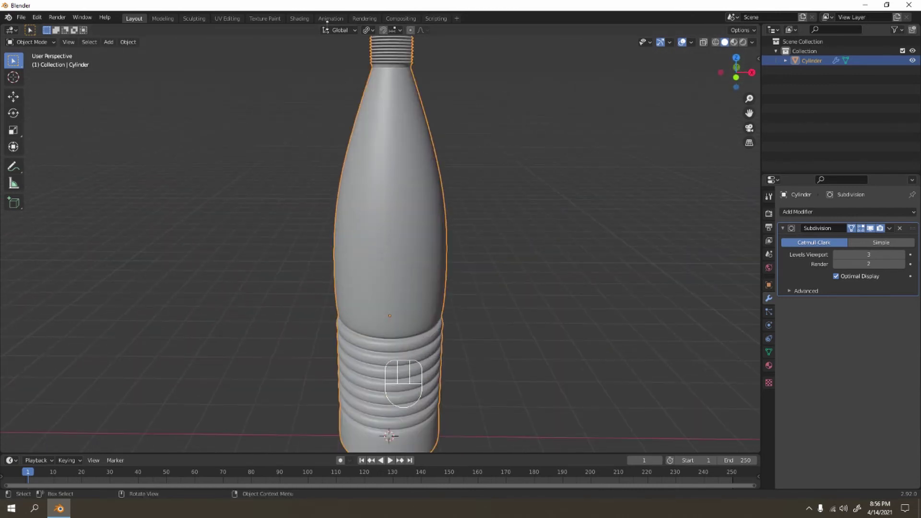
Create a new material for the bottle in the Shading workspace and activate its Principled BSDF node
{"action": "left_click", "coordinate": [297, 19]}
{"action": "scroll", "coordinate": [462, 197], "scroll_direction": "down", "scroll_amount": 3}
{"action": "scroll", "coordinate": [531, 162], "scroll_direction": "up", "scroll_amount": 2}
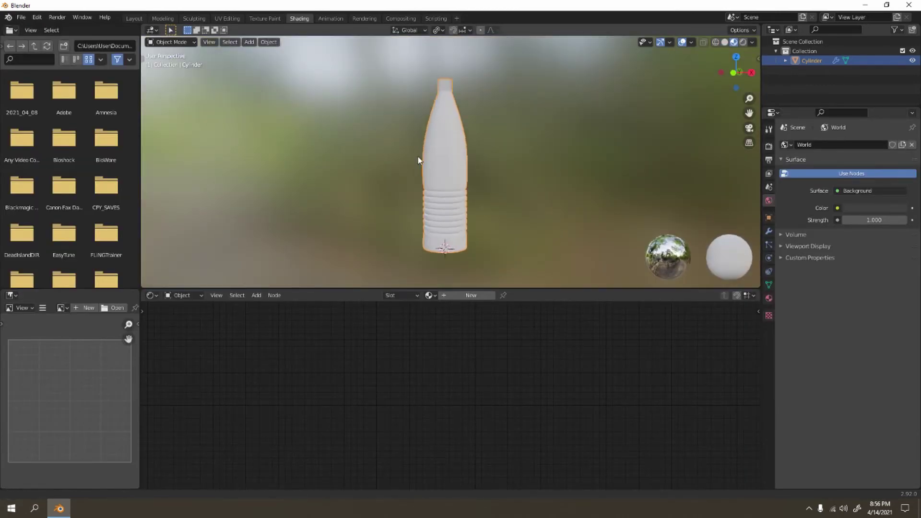
{"action": "left_click", "coordinate": [472, 295]}
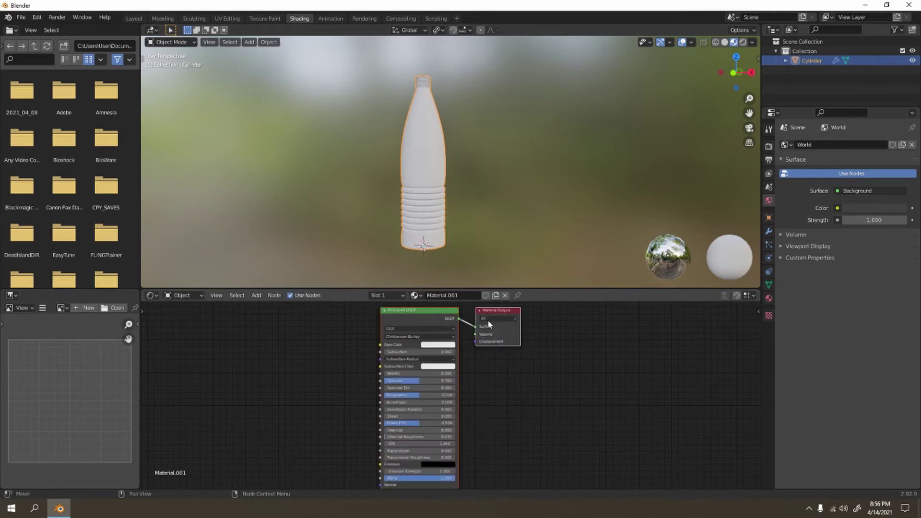
{"action": "scroll", "coordinate": [488, 325], "scroll_direction": "down", "scroll_amount": 1}
{"action": "left_click", "coordinate": [420, 325]}
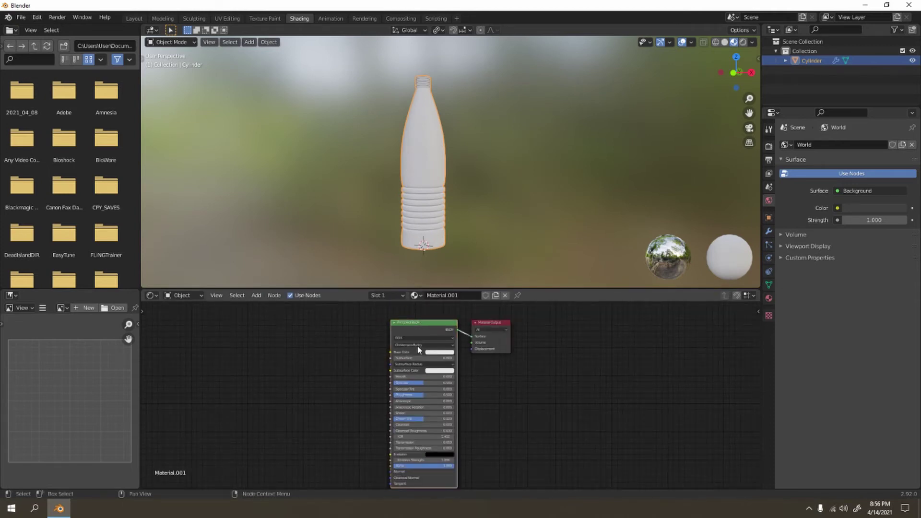
Give the shader a pale blue Base Color, Specular 1.000 and Roughness 0.159, exposing the Alpha input
{"action": "middle_click_drag", "start_coordinate": [417, 347], "coordinate": [454, 350]}
{"action": "scroll", "coordinate": [491, 342], "scroll_direction": "up", "scroll_amount": 4}
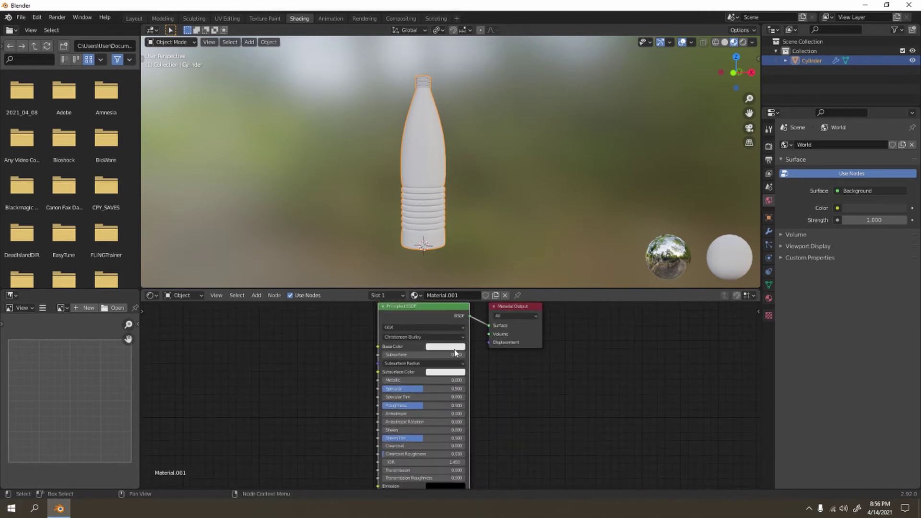
{"action": "left_click", "coordinate": [454, 349]}
{"action": "mouse_move", "coordinate": [453, 266]}
{"action": "left_mouse_down"}
{"action": "mouse_move", "coordinate": [446, 265]}
{"action": "mouse_move", "coordinate": [457, 260]}
{"action": "mouse_move", "coordinate": [461, 273]}
{"action": "mouse_move", "coordinate": [447, 265]}
{"action": "mouse_move", "coordinate": [460, 255]}
{"action": "left_mouse_up"}
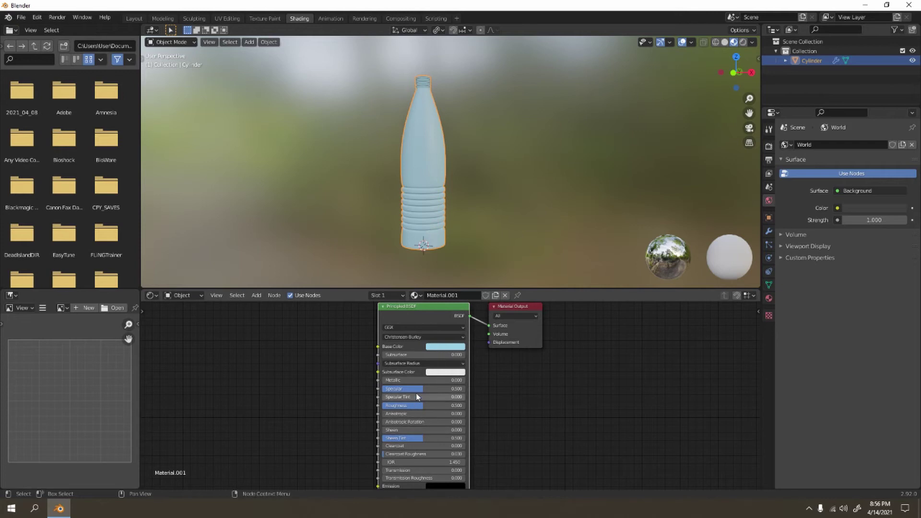
{"action": "left_click_drag", "start_coordinate": [416, 390], "coordinate": [463, 389]}
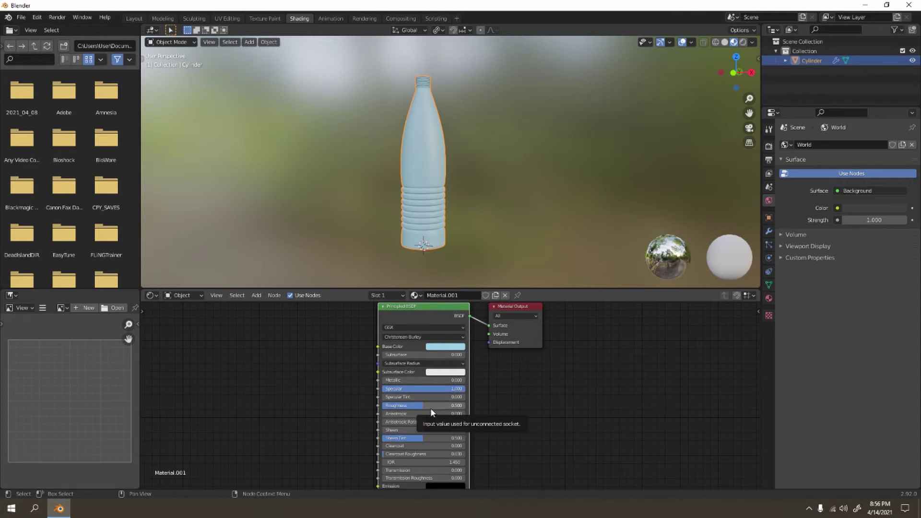
{"action": "left_click_drag", "start_coordinate": [430, 408], "coordinate": [417, 407]}
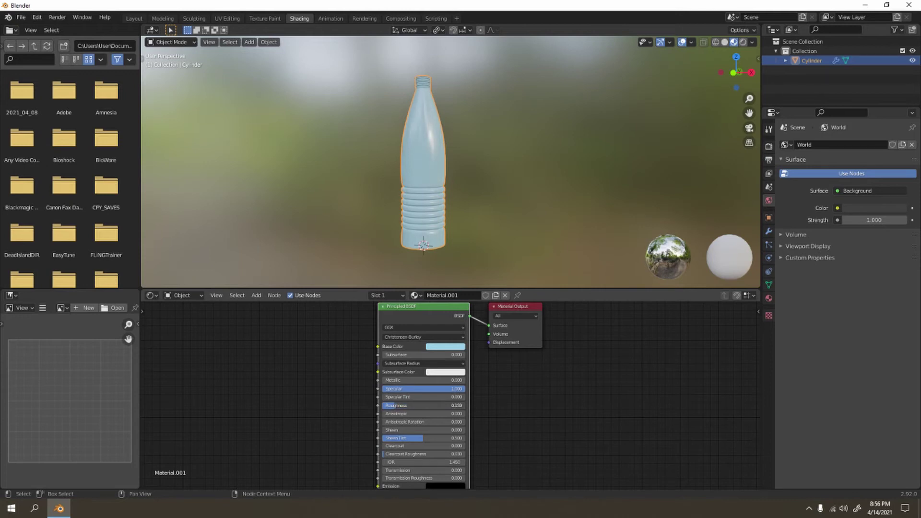
{"action": "middle_click_drag", "start_coordinate": [439, 451], "coordinate": [479, 331]}
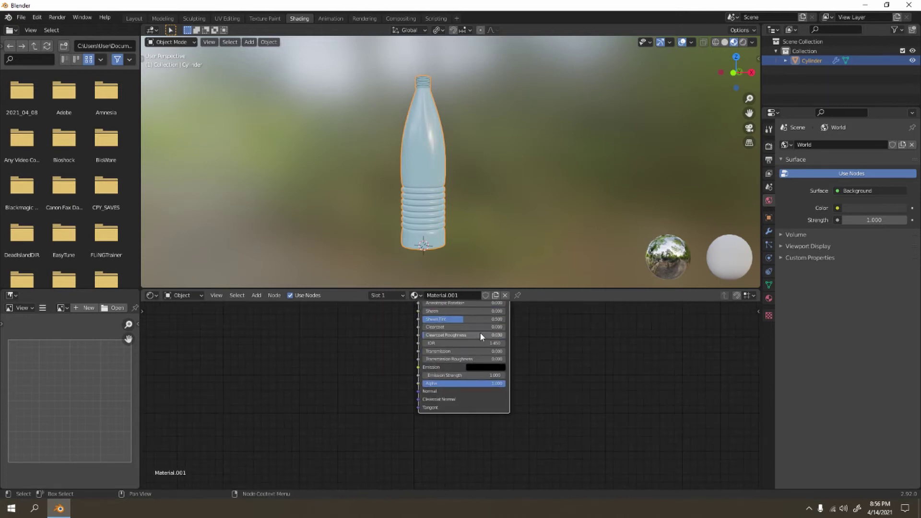
Frame the bottle body and lower the material's Alpha to 0.086
{"action": "scroll", "coordinate": [448, 407], "scroll_direction": "up", "scroll_amount": 6}
{"action": "scroll", "coordinate": [446, 414], "scroll_direction": "up", "scroll_amount": 2}
{"action": "scroll", "coordinate": [431, 163], "scroll_direction": "up", "scroll_amount": 5}
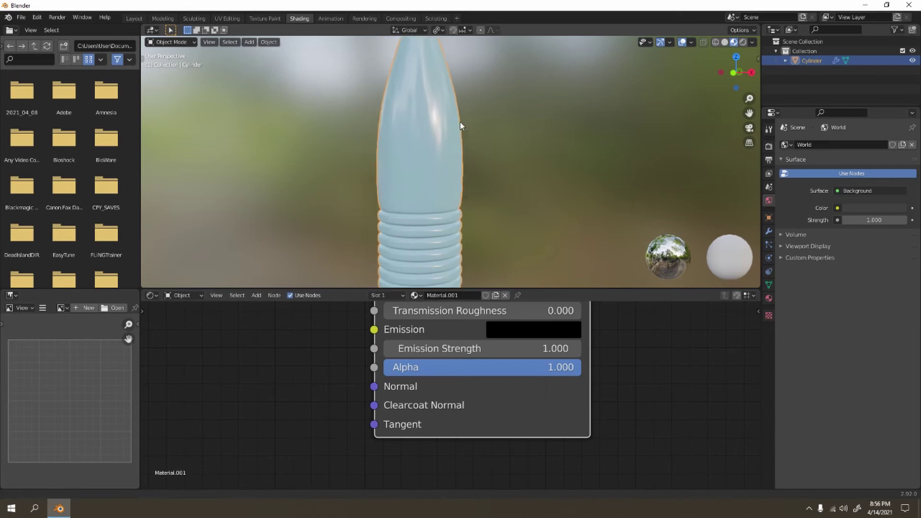
{"action": "middle_click_drag", "start_coordinate": [452, 168], "coordinate": [505, 103], "text": "shift"}
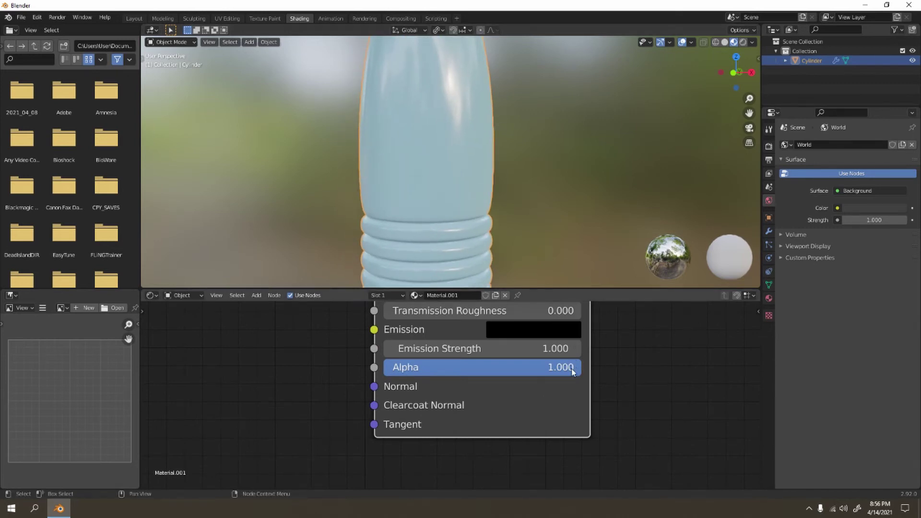
{"action": "left_click_drag", "start_coordinate": [572, 368], "coordinate": [401, 368]}
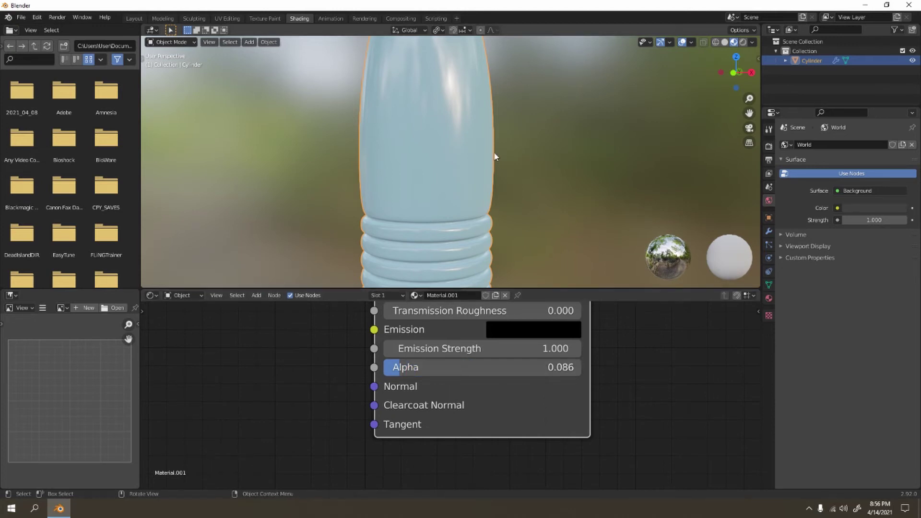
Preview the see-through bottle in Rendered shading, deselected and orbited
{"action": "scroll", "coordinate": [495, 157], "scroll_direction": "down", "scroll_amount": 4}
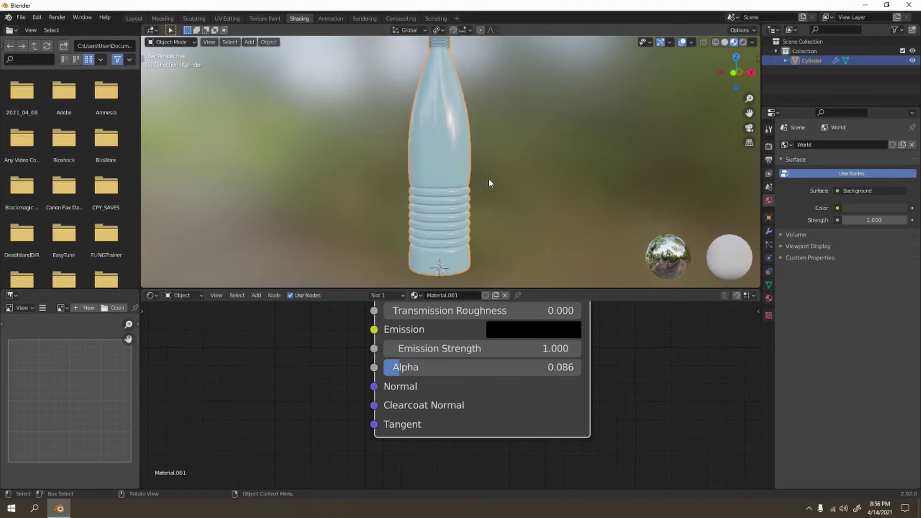
{"action": "left_click", "coordinate": [743, 43]}
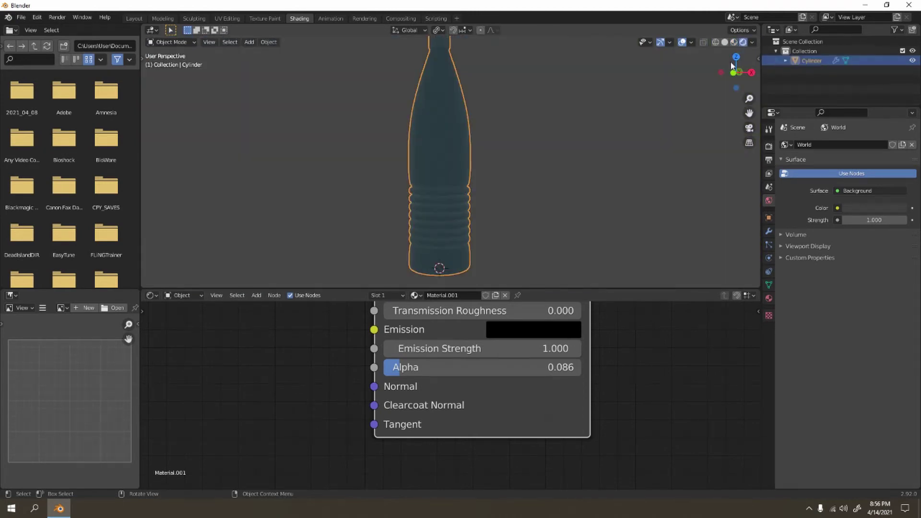
{"action": "left_click", "coordinate": [543, 123]}
{"action": "middle_click_drag", "start_coordinate": [542, 122], "coordinate": [444, 167]}
Switch the scene's Render Engine to Cycles
{"action": "left_click", "coordinate": [768, 146]}
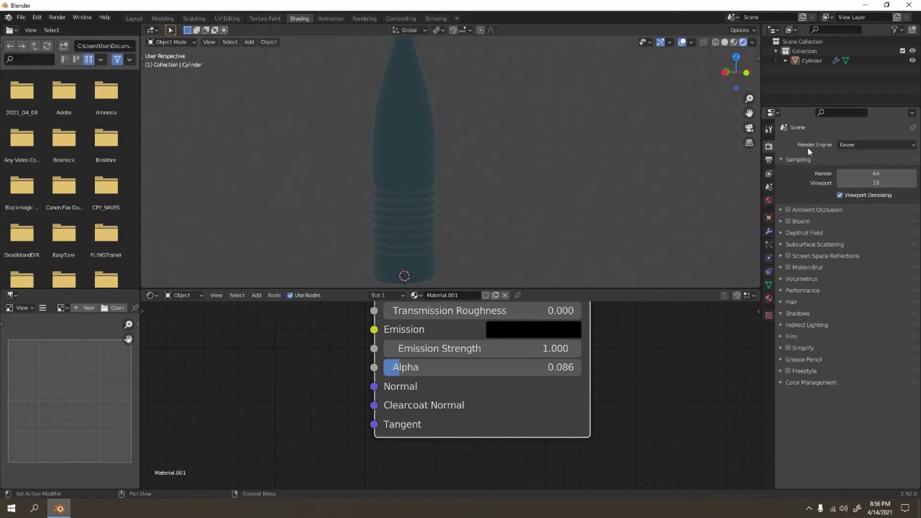
{"action": "left_click", "coordinate": [844, 145]}
{"action": "left_click", "coordinate": [847, 177]}
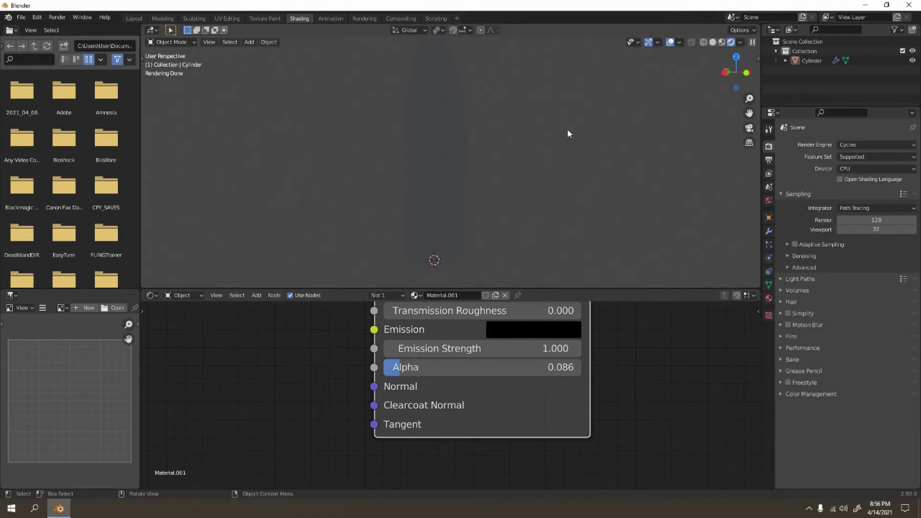
Set the bottle material's Alpha to exactly 0.500
{"action": "left_click_drag", "start_coordinate": [403, 367], "coordinate": [432, 367]}
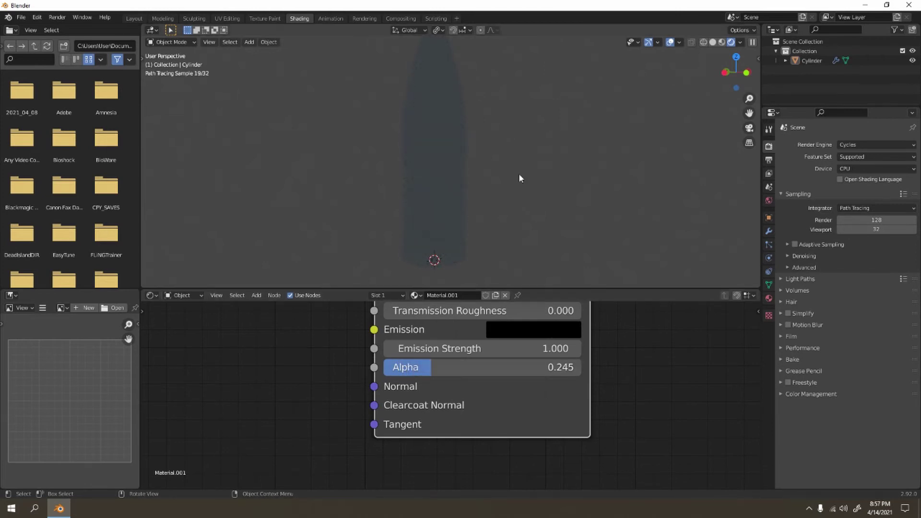
{"action": "scroll", "coordinate": [528, 148], "scroll_direction": "down", "scroll_amount": 4}
{"action": "middle_click_drag", "start_coordinate": [528, 149], "coordinate": [483, 163]}
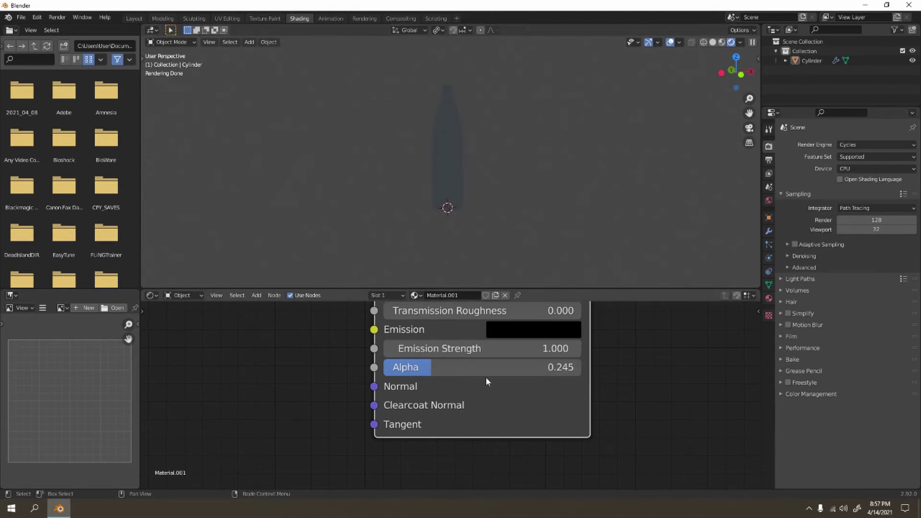
{"action": "left_click_drag", "start_coordinate": [433, 373], "coordinate": [444, 373]}
{"action": "left_click", "coordinate": [567, 366]}
{"action": "key", "text": "BackSpace"}
{"action": "type", "text": ".500"}
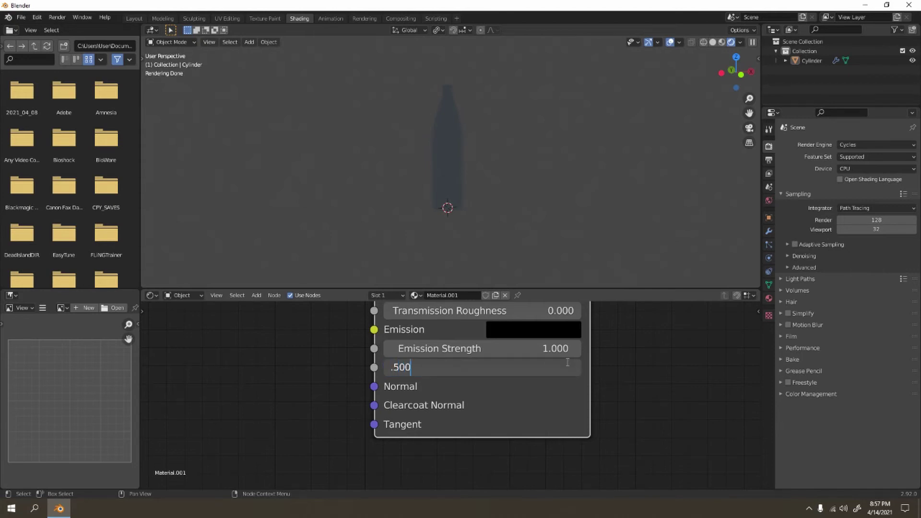
{"action": "key", "text": "Return"}
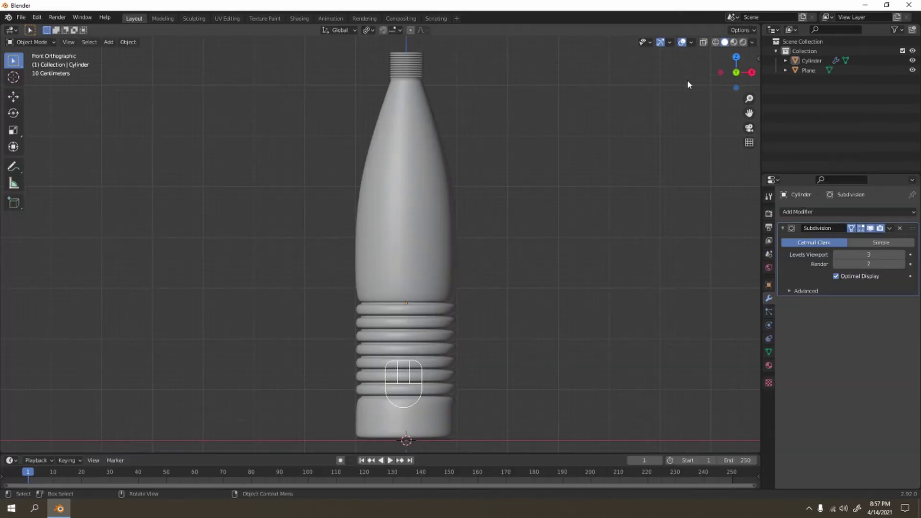
In Material Preview shading, select the ground plane under the bottle and delete it
{"action": "left_click", "coordinate": [734, 42]}
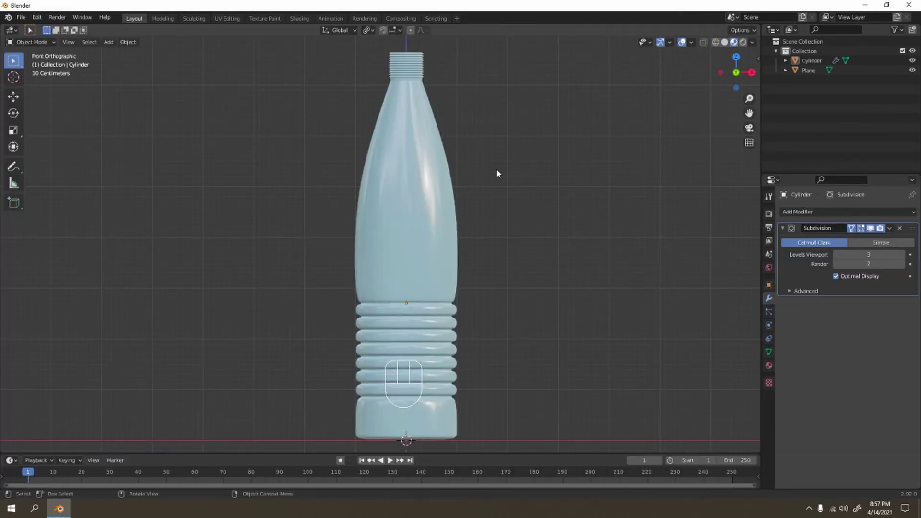
{"action": "scroll", "coordinate": [494, 168], "scroll_direction": "down", "scroll_amount": 2}
{"action": "middle_click_drag", "start_coordinate": [484, 162], "coordinate": [481, 147], "text": "shift"}
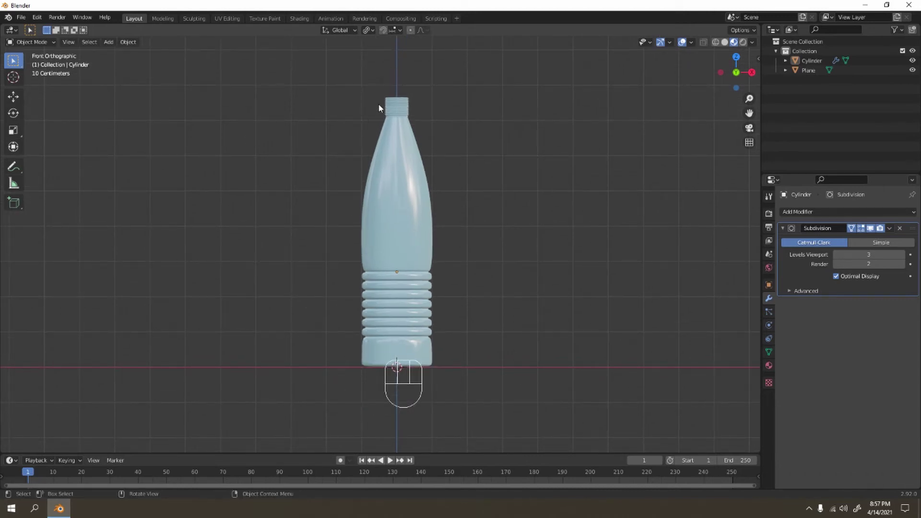
{"action": "middle_click_drag", "start_coordinate": [488, 101], "coordinate": [427, 120]}
{"action": "left_click", "coordinate": [538, 193]}
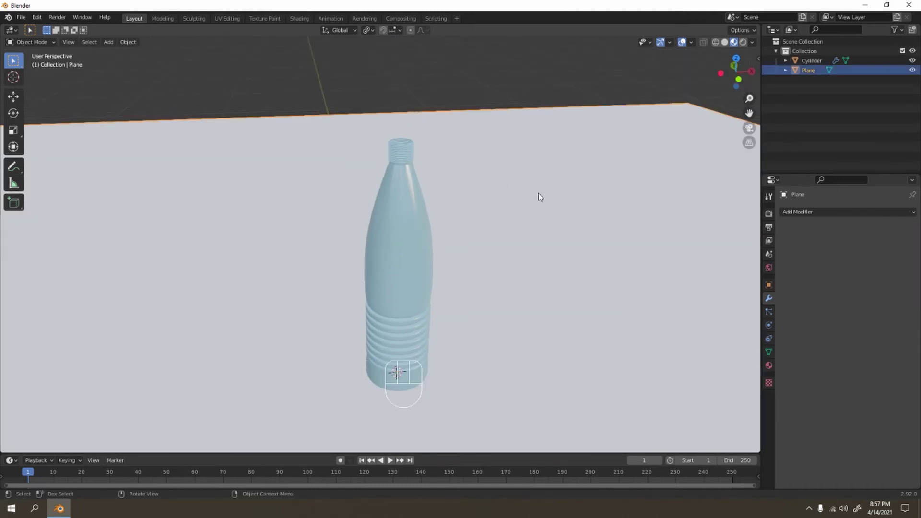
{"action": "key", "text": "Delete"}
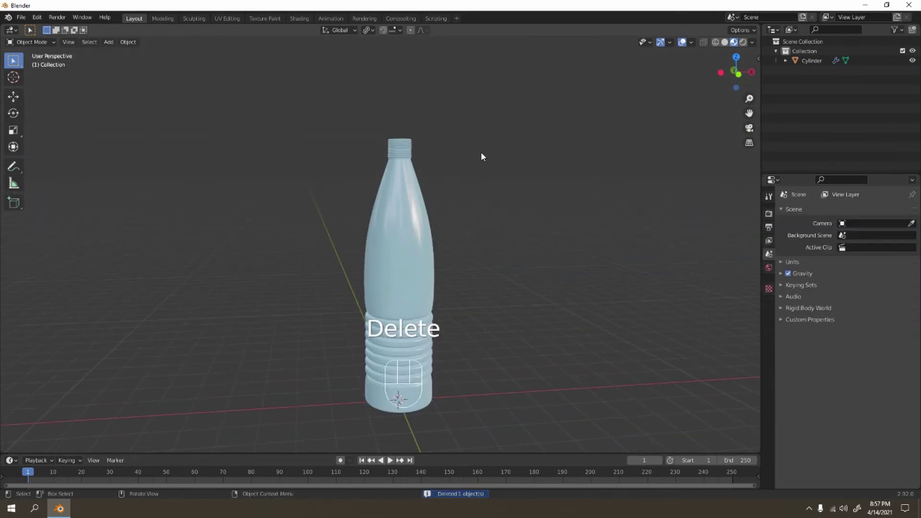
Zoom in and look down at the bottle's threaded neck
{"action": "scroll", "coordinate": [480, 151], "scroll_direction": "up", "scroll_amount": 2}
{"action": "middle_click_drag", "start_coordinate": [481, 142], "coordinate": [488, 186], "text": "shift"}
{"action": "scroll", "coordinate": [460, 134], "scroll_direction": "up", "scroll_amount": 3}
{"action": "middle_click_drag", "start_coordinate": [459, 132], "coordinate": [585, 245], "text": "shift"}
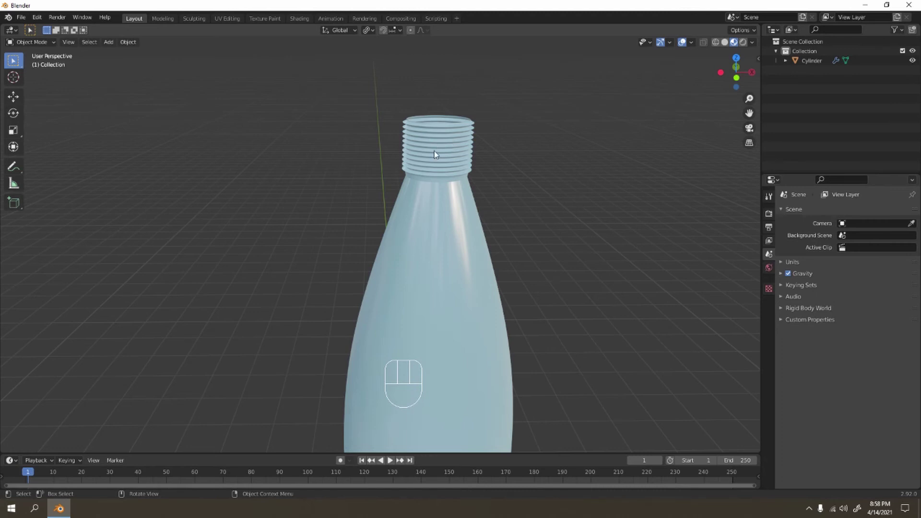
Put the bottle in Edit Mode and zoom in on its threaded neck
{"action": "key", "text": "Tab"}
{"action": "key", "text": "Tab"}
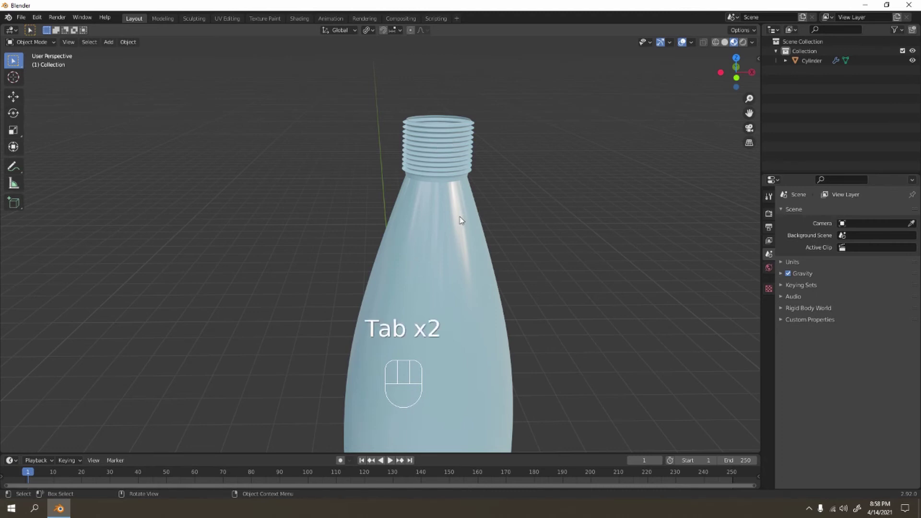
{"action": "left_click", "coordinate": [460, 220]}
{"action": "key", "text": "Tab"}
{"action": "scroll", "coordinate": [493, 222], "scroll_direction": "up", "scroll_amount": 3}
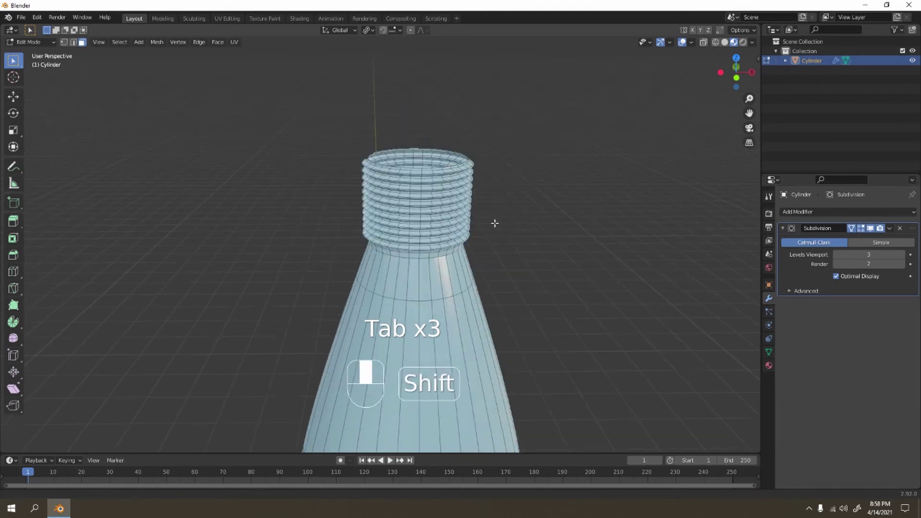
{"action": "middle_click_drag", "start_coordinate": [494, 222], "coordinate": [527, 253], "text": "shift"}
{"action": "scroll", "coordinate": [468, 240], "scroll_direction": "up", "scroll_amount": 3}
{"action": "scroll", "coordinate": [467, 233], "scroll_direction": "up", "scroll_amount": 2}
{"action": "scroll", "coordinate": [508, 251], "scroll_direction": "down", "scroll_amount": 3}
{"action": "scroll", "coordinate": [523, 215], "scroll_direction": "up", "scroll_amount": 1}
{"action": "middle_click_drag", "start_coordinate": [523, 206], "coordinate": [509, 205], "text": "shift"}
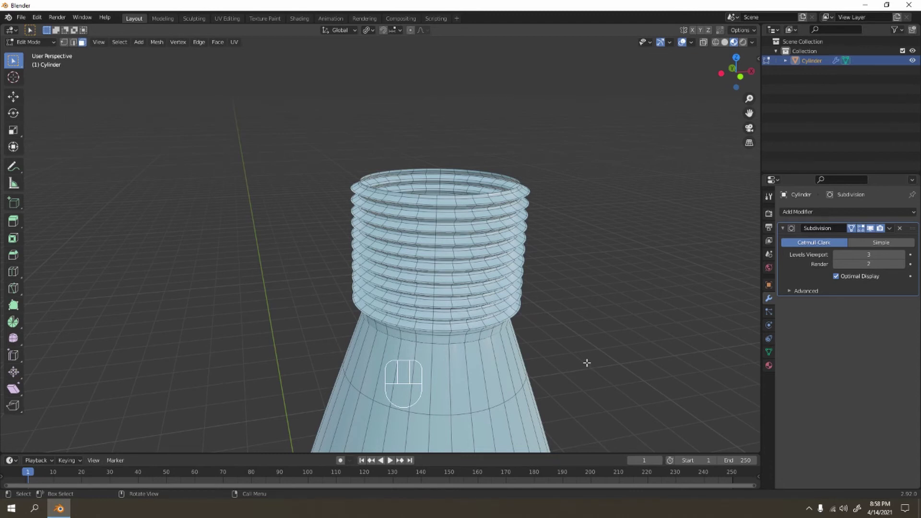
{"action": "scroll", "coordinate": [557, 243], "scroll_direction": "up", "scroll_amount": 3}
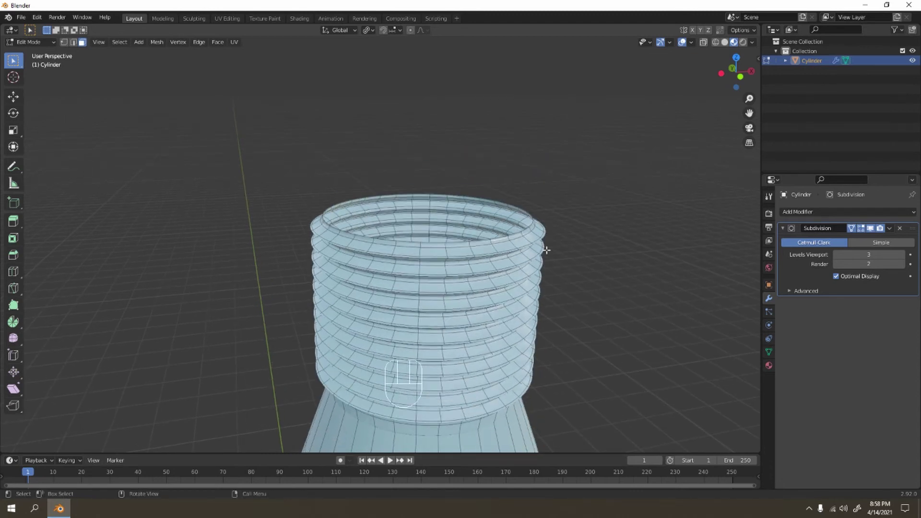
In edge mode, Alt-select a neck thread loop and duplicate it, constrained to Z
{"action": "key", "text": "alt"}
{"action": "key", "text": "2"}
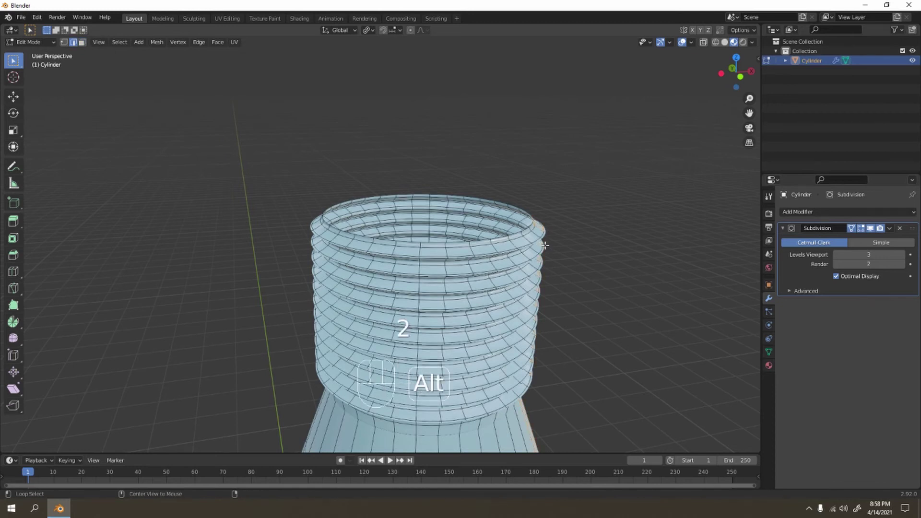
{"action": "left_click", "coordinate": [541, 243], "text": "alt"}
{"action": "scroll", "coordinate": [547, 249], "scroll_direction": "up", "scroll_amount": 2}
{"action": "left_click", "coordinate": [603, 244], "text": "alt"}
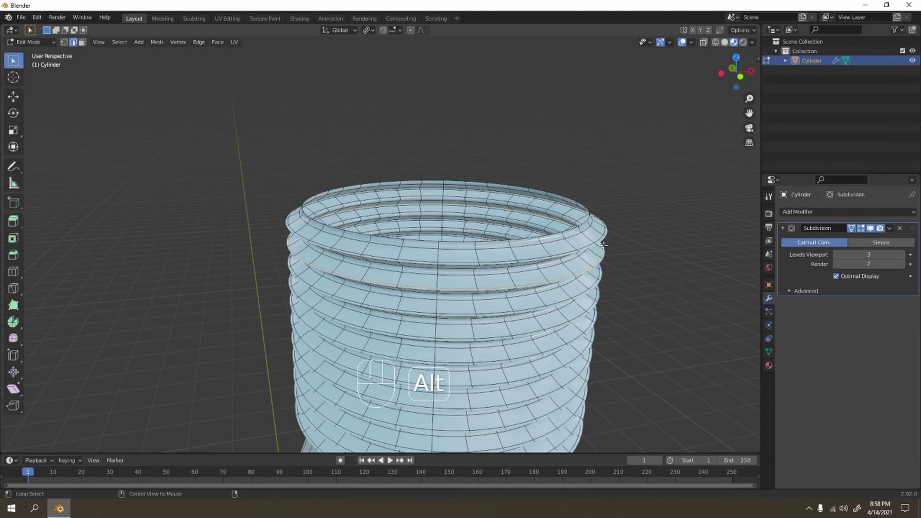
{"action": "left_click", "coordinate": [604, 241], "text": "alt"}
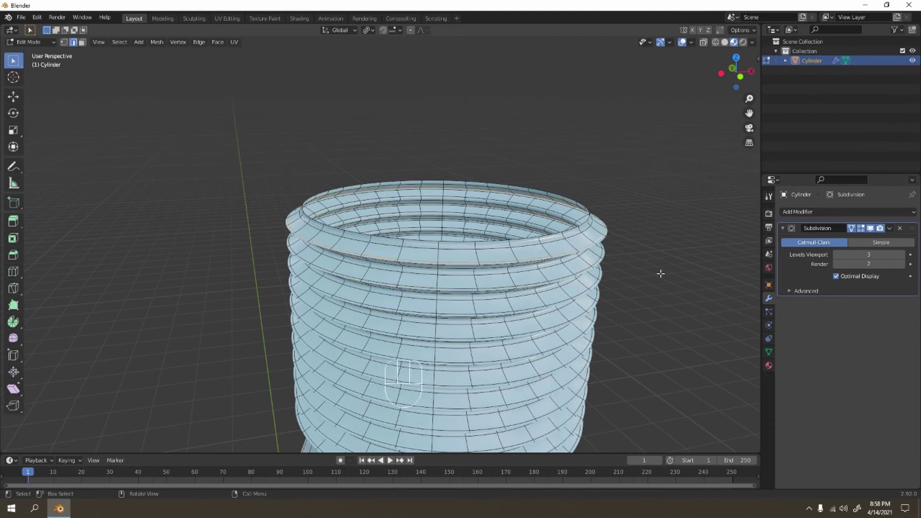
{"action": "scroll", "coordinate": [624, 261], "scroll_direction": "down", "scroll_amount": 4}
{"action": "key", "text": "shift+d"}
{"action": "key", "text": "z"}
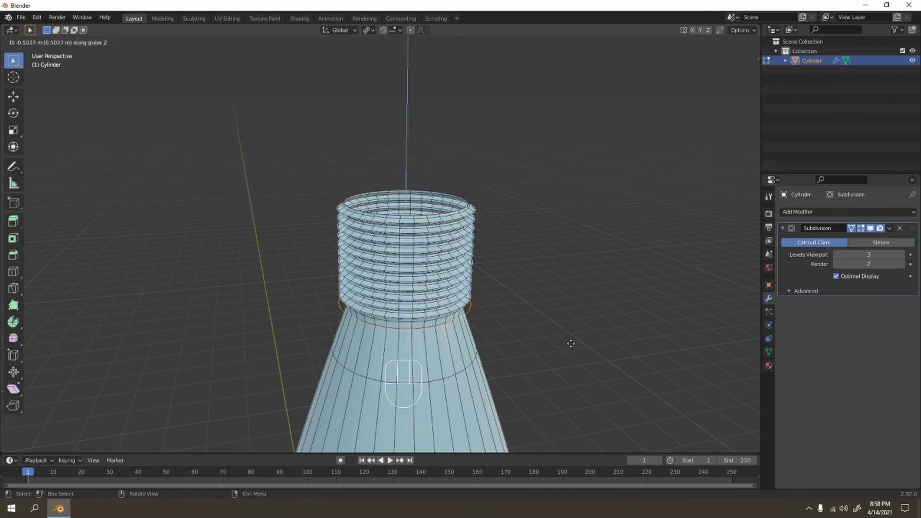
Place the duplicated loop, extrude it upward and scale to narrow the neck ring
{"action": "left_click", "coordinate": [570, 343]}
{"action": "middle_click_drag", "start_coordinate": [456, 314], "coordinate": [486, 242], "text": "shift"}
{"action": "key", "text": "e"}
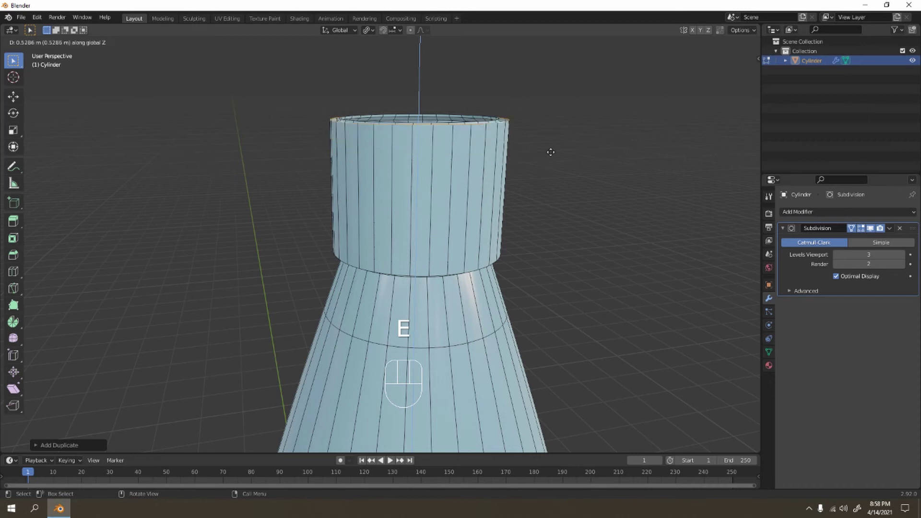
{"action": "left_click", "coordinate": [551, 150]}
{"action": "middle_click_drag", "start_coordinate": [551, 150], "coordinate": [543, 191]}
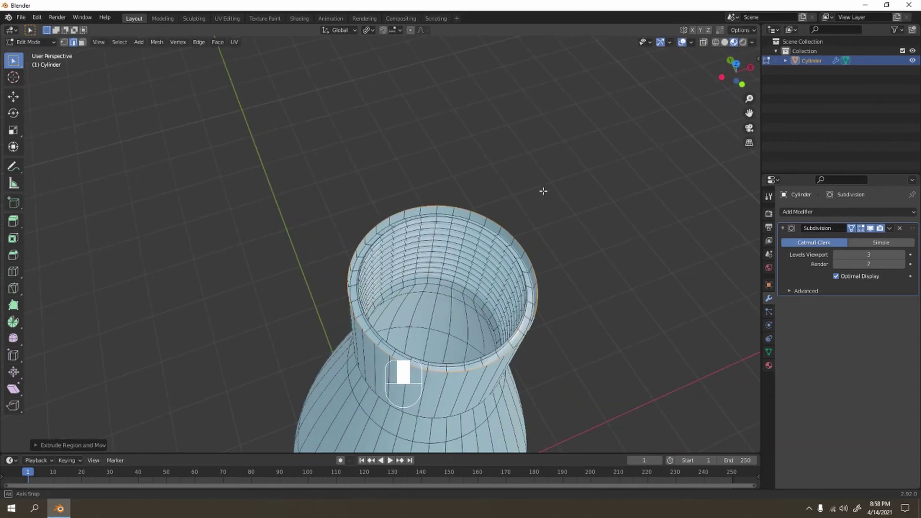
{"action": "scroll", "coordinate": [542, 192], "scroll_direction": "up", "scroll_amount": 3}
{"action": "middle_click_drag", "start_coordinate": [637, 261], "coordinate": [546, 186], "text": "shift"}
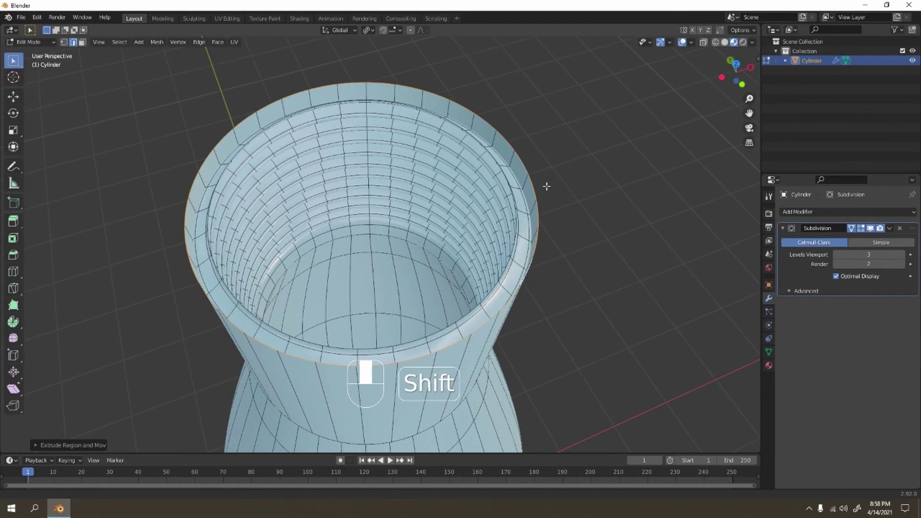
{"action": "key", "text": "s"}
{"action": "left_click", "coordinate": [578, 216]}
From Numpad 7 top view, extrude the open top rim and scale it inward to 0.1426
{"action": "key", "text": "KP_7"}
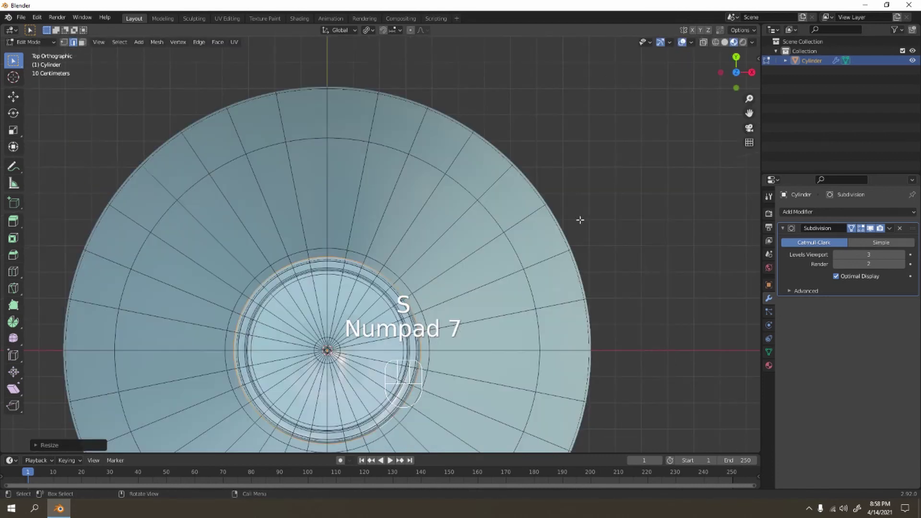
{"action": "scroll", "coordinate": [580, 219], "scroll_direction": "down", "scroll_amount": 3}
{"action": "middle_click_drag", "start_coordinate": [565, 218], "coordinate": [539, 238]}
{"action": "key", "text": "KP_7"}
{"action": "scroll", "coordinate": [563, 208], "scroll_direction": "up", "scroll_amount": 4}
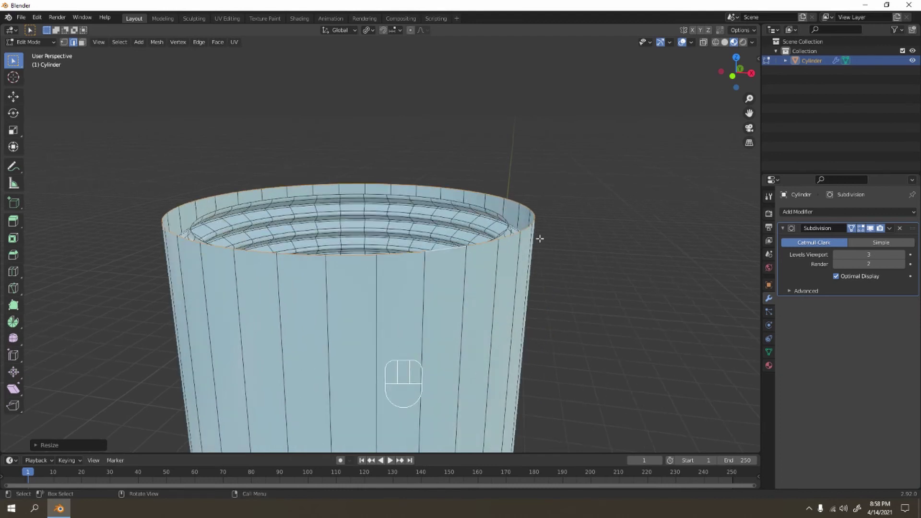
{"action": "key", "text": "e"}
{"action": "key", "text": "s"}
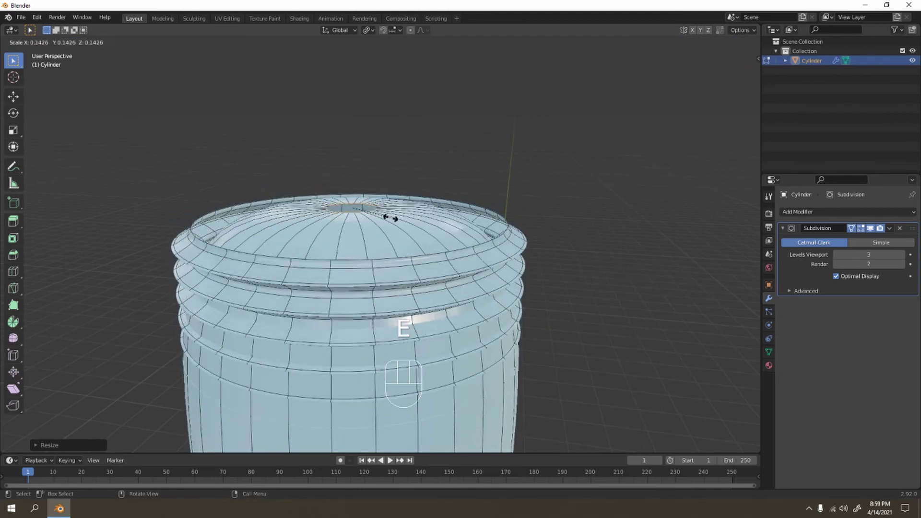
Confirm the rim's inward scale and raise it straight up along Z
{"action": "left_click", "coordinate": [433, 247]}
{"action": "key", "text": "g"}
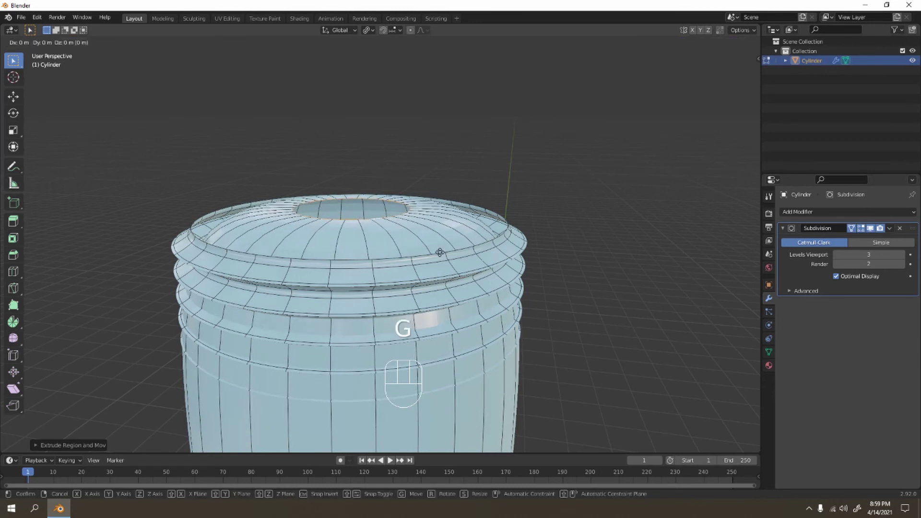
{"action": "key", "text": "z"}
{"action": "left_click", "coordinate": [439, 238]}
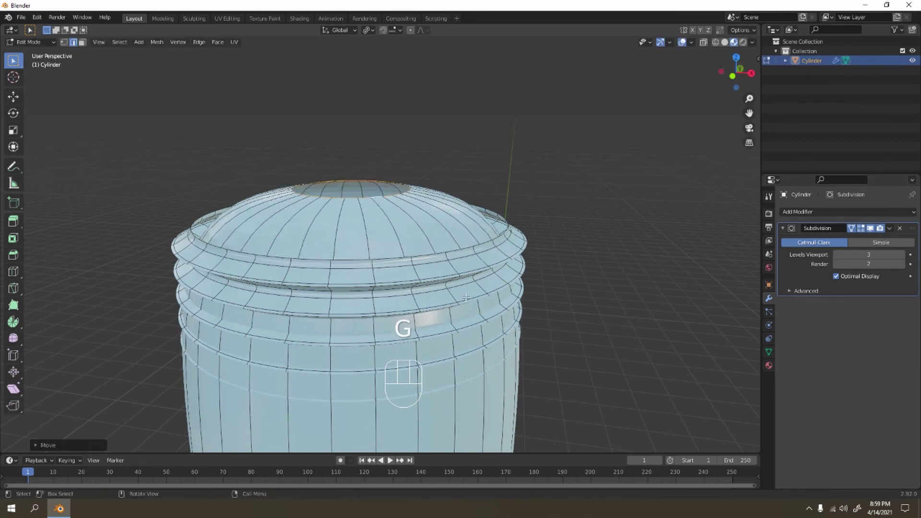
Add a Ctrl+R edge loop near the top of the cap
{"action": "key", "text": "ctrl+r"}
{"action": "left_click", "coordinate": [541, 374]}
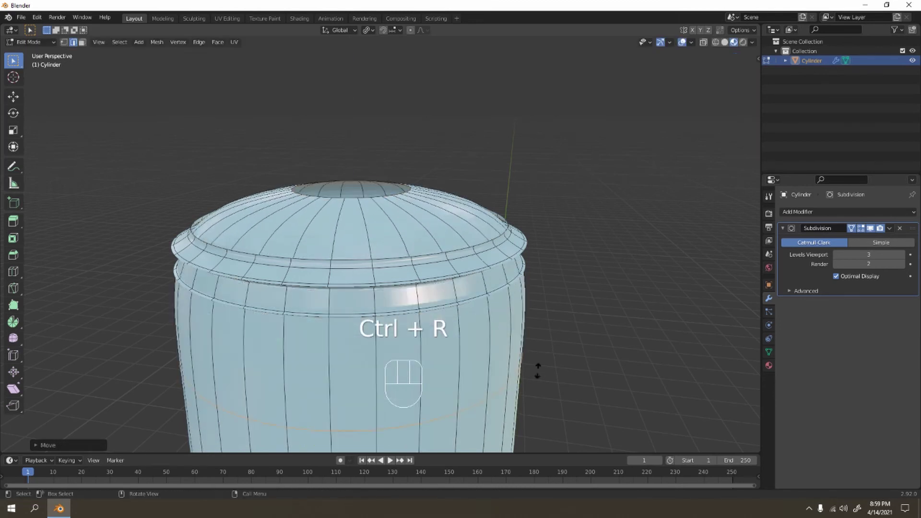
{"action": "left_click", "coordinate": [556, 276]}
{"action": "scroll", "coordinate": [462, 283], "scroll_direction": "down", "scroll_amount": 8}
{"action": "middle_click_drag", "start_coordinate": [460, 284], "coordinate": [473, 242]}
{"action": "scroll", "coordinate": [499, 287], "scroll_direction": "up", "scroll_amount": 5}
{"action": "middle_click_drag", "start_coordinate": [472, 242], "coordinate": [452, 232]}
{"action": "scroll", "coordinate": [499, 264], "scroll_direction": "up", "scroll_amount": 4}
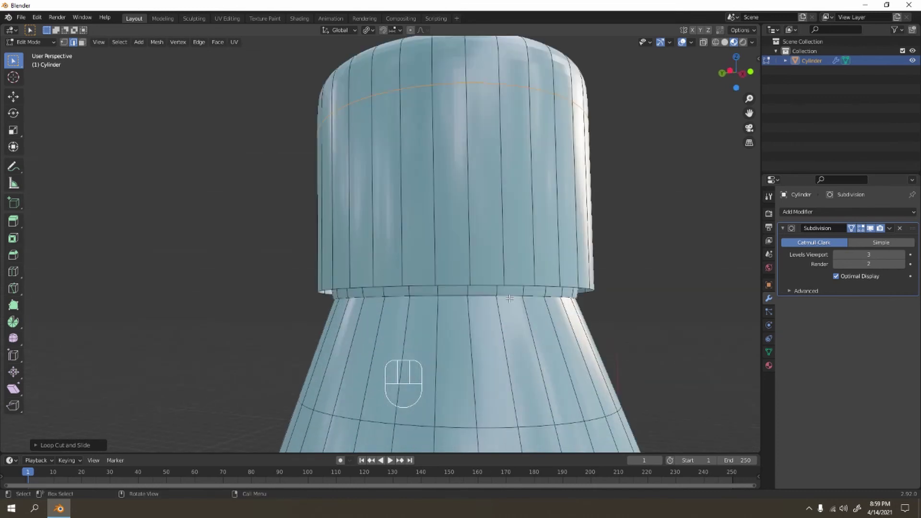
Select the whole cap piece with L and widen it with S, Shift+Z
{"action": "left_click", "coordinate": [526, 286], "text": "alt"}
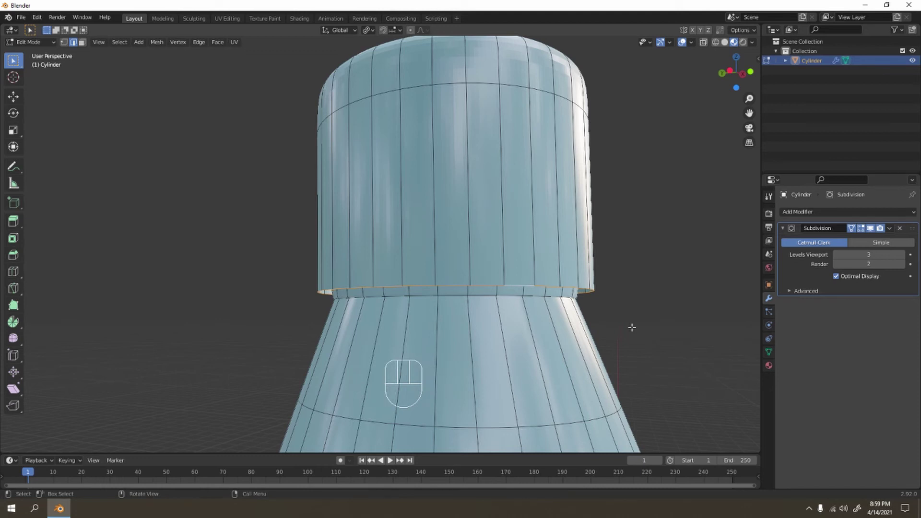
{"action": "key", "text": "l"}
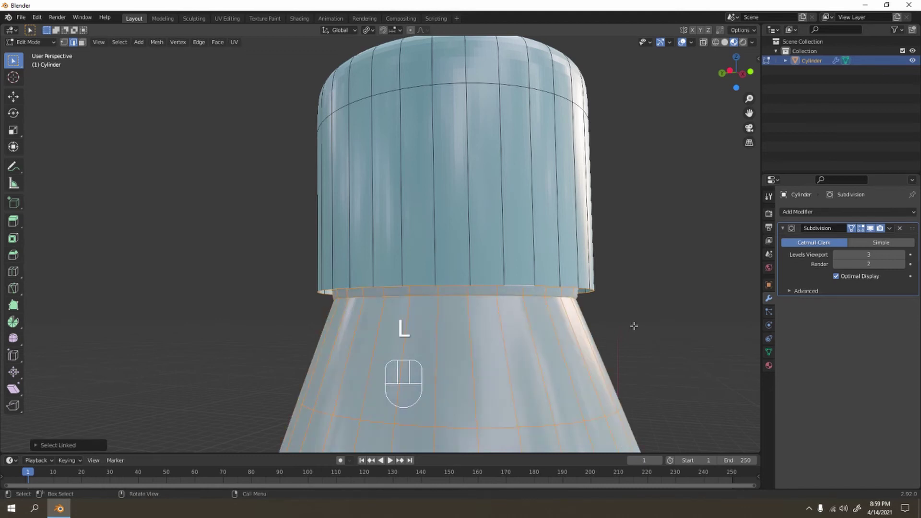
{"action": "left_click", "coordinate": [623, 297]}
{"action": "key", "text": "l"}
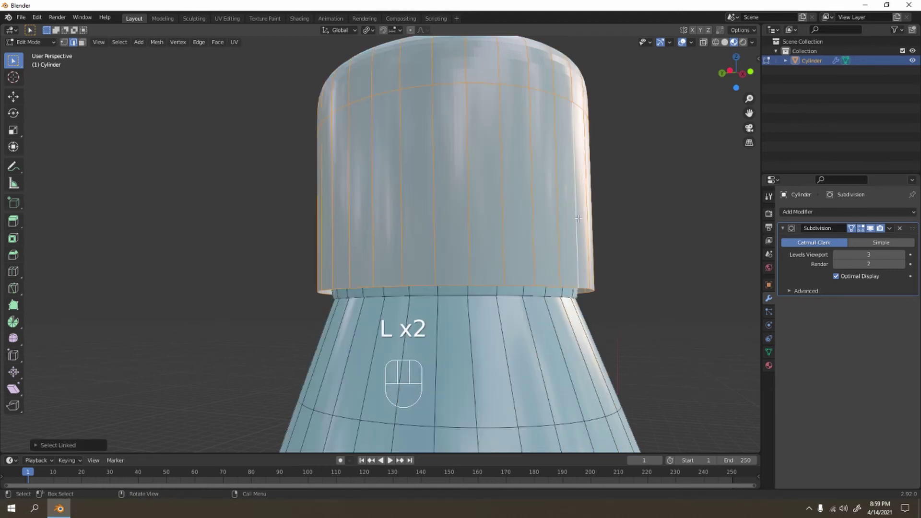
{"action": "key", "text": "s"}
{"action": "key", "text": "shift+z"}
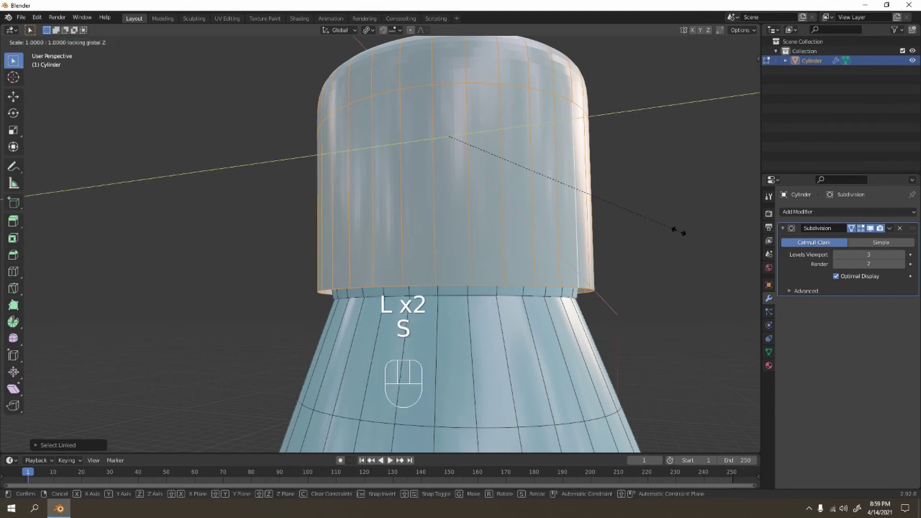
{"action": "left_click", "coordinate": [681, 237]}
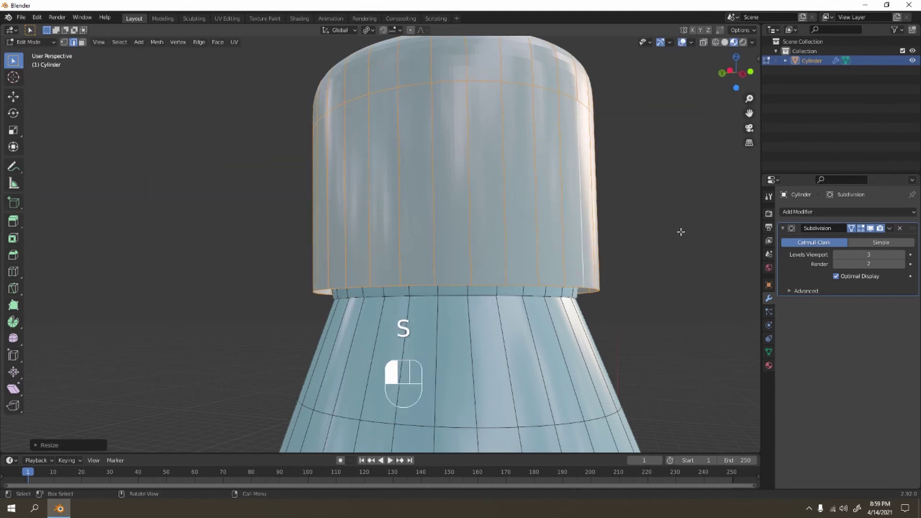
{"action": "middle_click_drag", "start_coordinate": [678, 230], "coordinate": [658, 250]}
{"action": "middle_click_drag", "start_coordinate": [452, 180], "coordinate": [481, 233]}
Select the rim loop around the hole in the cap's top
{"action": "middle_click_drag", "start_coordinate": [468, 138], "coordinate": [465, 177], "text": "shift"}
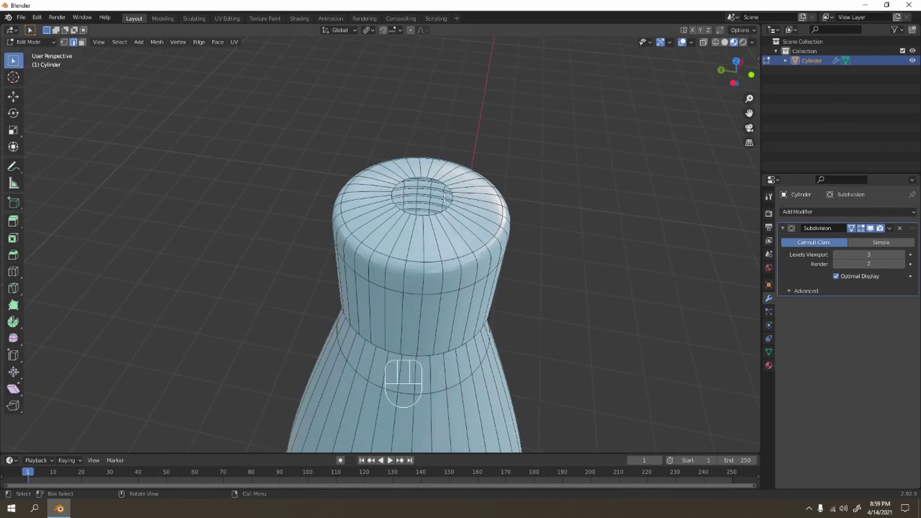
{"action": "left_click", "coordinate": [449, 216], "text": "alt"}
{"action": "left_click", "coordinate": [447, 212], "text": "alt"}
{"action": "scroll", "coordinate": [447, 213], "scroll_direction": "up", "scroll_amount": 2}
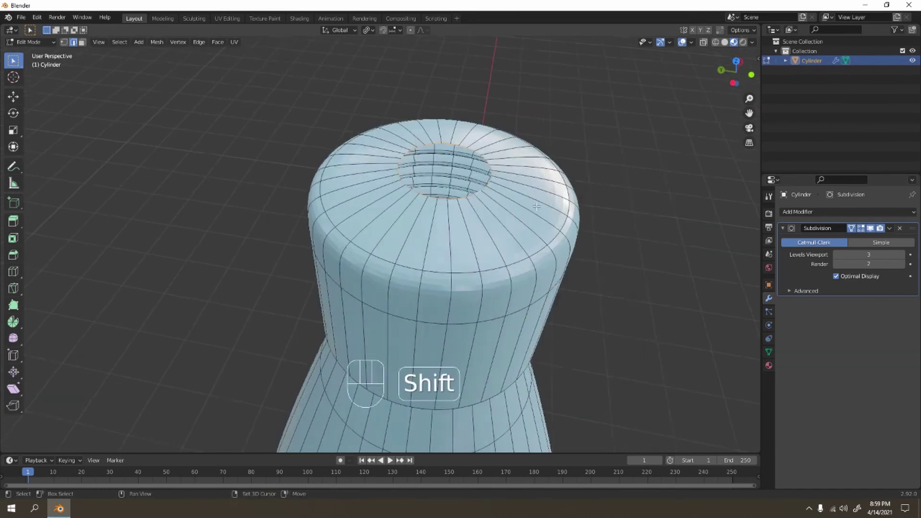
{"action": "middle_click_drag", "start_coordinate": [447, 212], "coordinate": [429, 300], "text": "shift"}
{"action": "scroll", "coordinate": [631, 361], "scroll_direction": "up", "scroll_amount": 3}
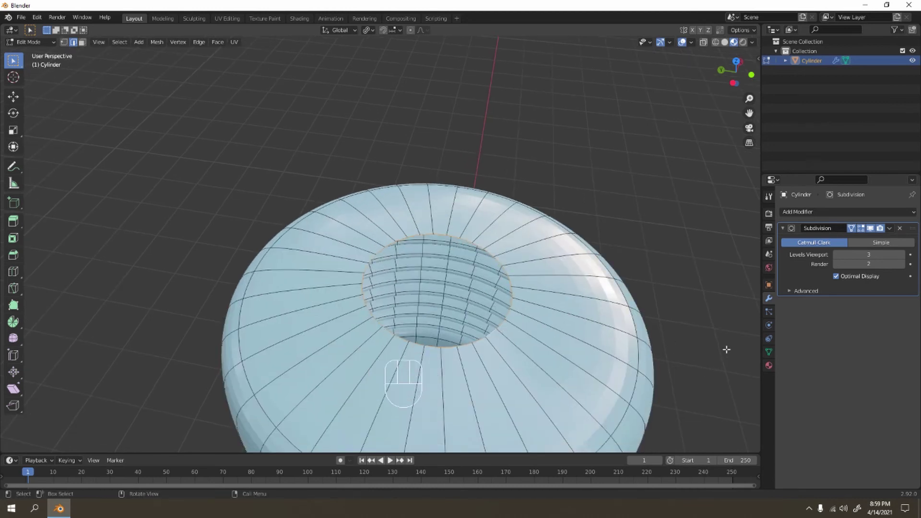
Extrude the rim loop, scale it toward the centre and fill the remaining hole
{"action": "key", "text": "e"}
{"action": "key", "text": "s"}
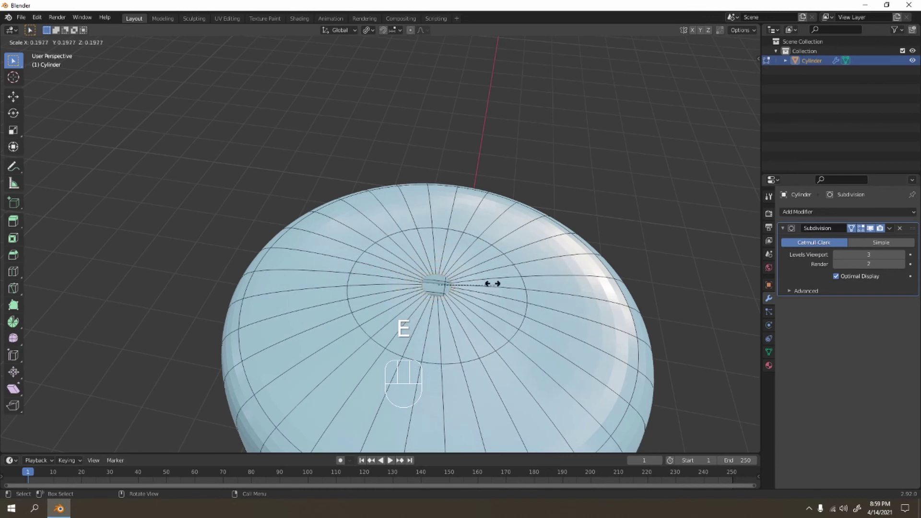
{"action": "left_click", "coordinate": [451, 285]}
{"action": "key", "text": "f"}
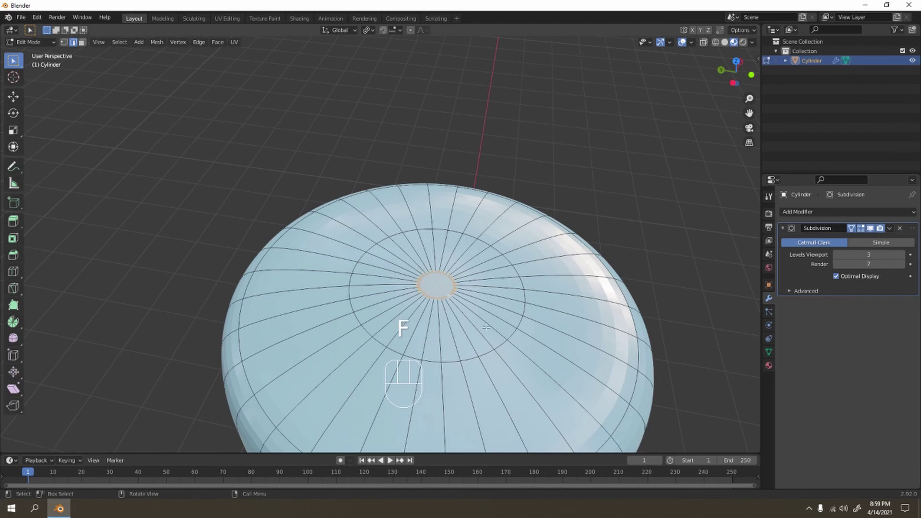
{"action": "left_click", "coordinate": [536, 179]}
Return to Object Mode and inspect the closed cap top
{"action": "key", "text": "Tab"}
{"action": "mouse_move", "coordinate": [470, 275]}
{"action": "middle_mouse_down"}
{"action": "mouse_move", "coordinate": [554, 332]}
{"action": "mouse_move", "coordinate": [580, 296]}
{"action": "mouse_move", "coordinate": [528, 310]}
{"action": "mouse_move", "coordinate": [493, 253]}
{"action": "mouse_move", "coordinate": [516, 280]}
{"action": "mouse_move", "coordinate": [505, 235]}
{"action": "mouse_move", "coordinate": [534, 306]}
{"action": "mouse_move", "coordinate": [470, 273]}
{"action": "middle_mouse_up"}
{"action": "right_click", "coordinate": [492, 253]}
{"action": "key", "text": "Escape"}
{"action": "scroll", "coordinate": [470, 273], "scroll_direction": "up", "scroll_amount": 5}
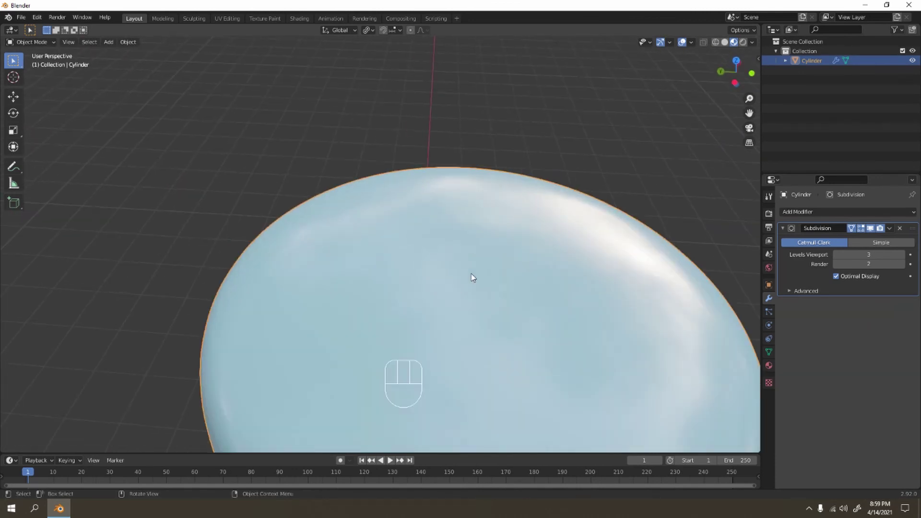
{"action": "middle_click_drag", "start_coordinate": [613, 318], "coordinate": [446, 264], "text": "shift"}
{"action": "scroll", "coordinate": [557, 286], "scroll_direction": "up", "scroll_amount": 2}
{"action": "scroll", "coordinate": [446, 265], "scroll_direction": "down", "scroll_amount": 2}
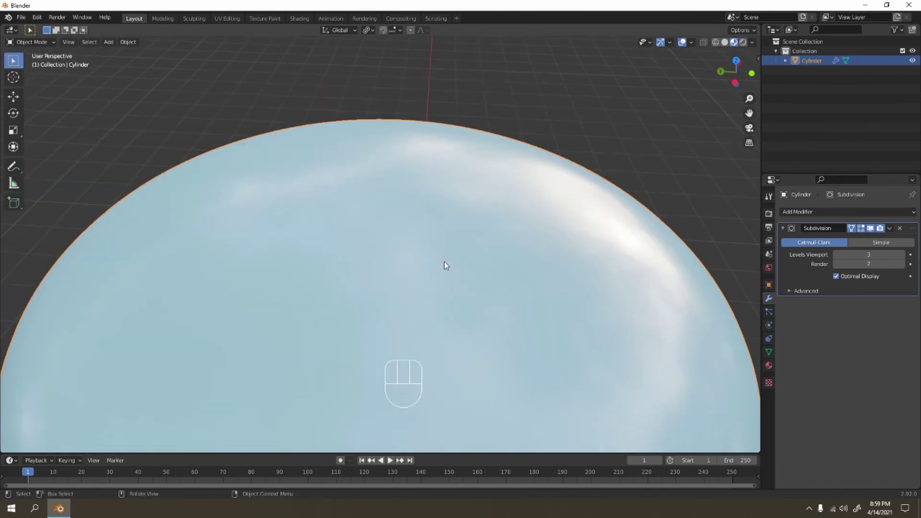
Add a Ctrl+R loop cut near the centre of the cap's top
{"action": "key", "text": "Tab"}
{"action": "key", "text": "ctrl+r"}
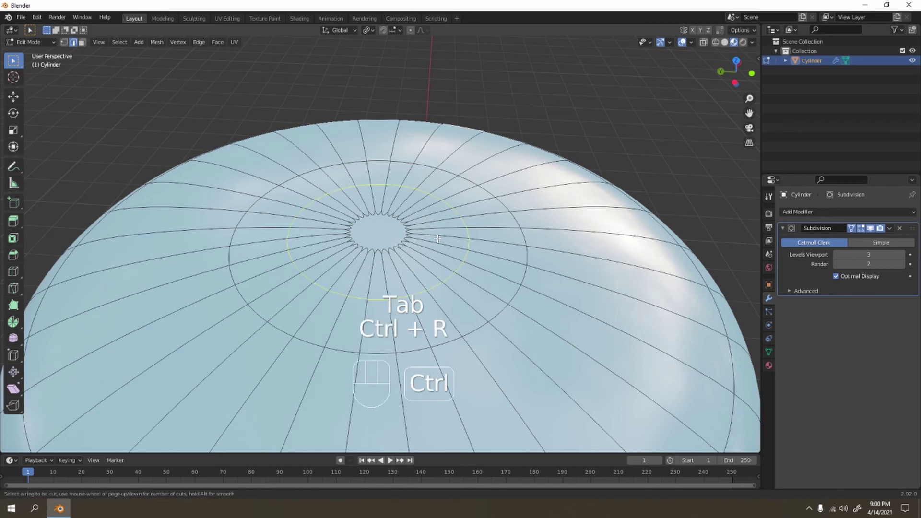
{"action": "left_click", "coordinate": [463, 239]}
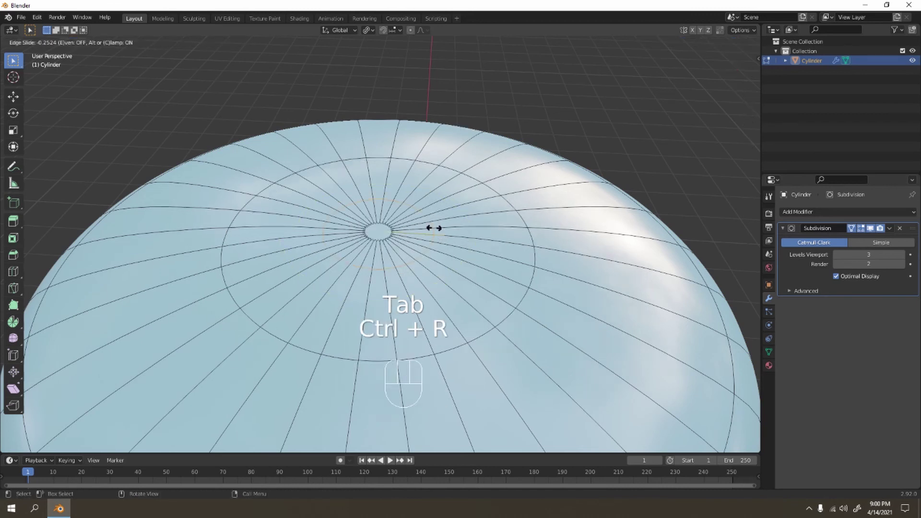
{"action": "left_click", "coordinate": [390, 226]}
{"action": "key", "text": "Tab"}
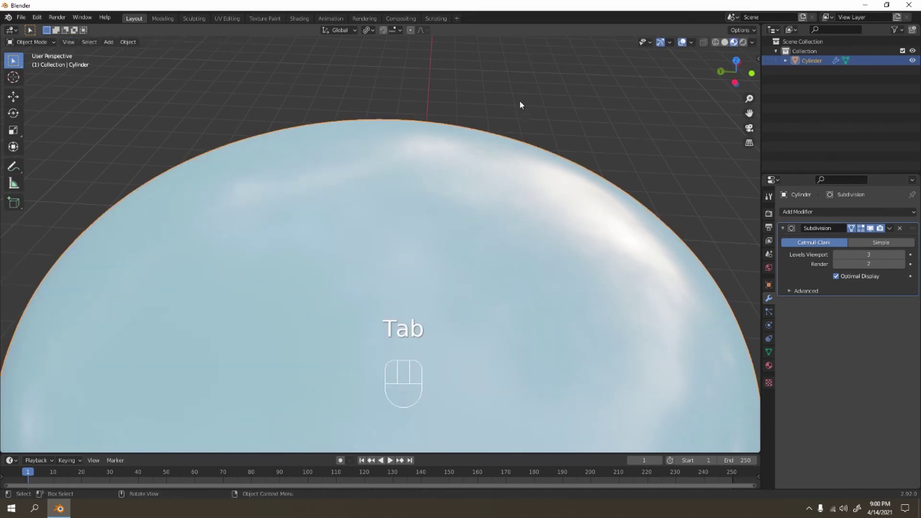
Re-frame the whole capped bottle and select it
{"action": "left_click", "coordinate": [517, 88]}
{"action": "scroll", "coordinate": [365, 260], "scroll_direction": "down", "scroll_amount": 5}
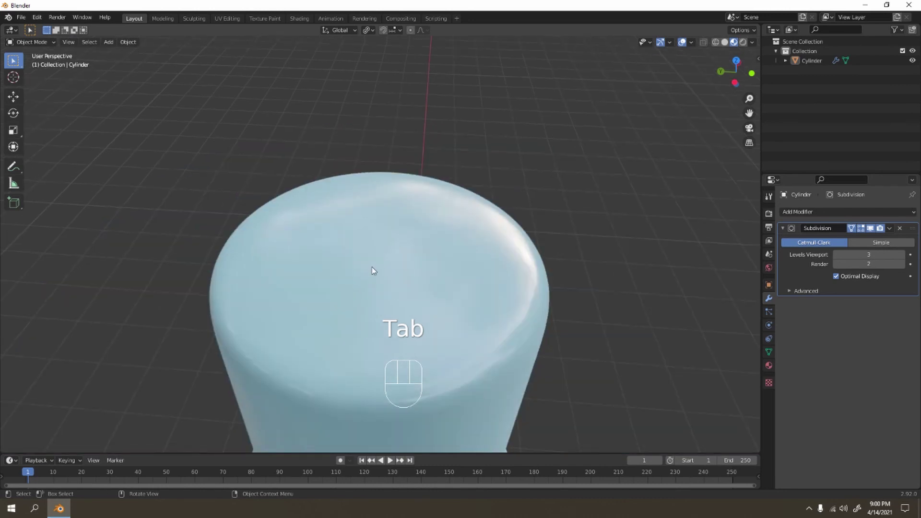
{"action": "scroll", "coordinate": [374, 271], "scroll_direction": "up", "scroll_amount": 6}
{"action": "scroll", "coordinate": [375, 277], "scroll_direction": "down", "scroll_amount": 5}
{"action": "scroll", "coordinate": [375, 277], "scroll_direction": "up", "scroll_amount": 5}
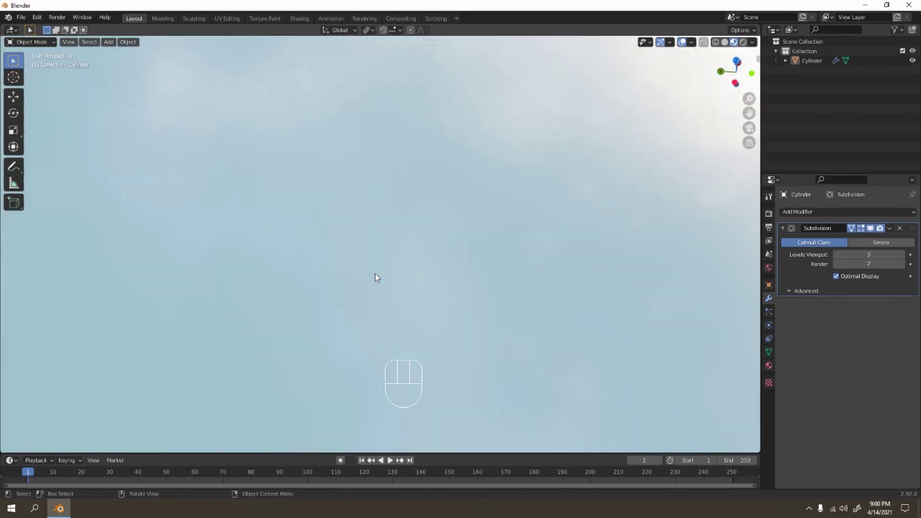
{"action": "scroll", "coordinate": [372, 264], "scroll_direction": "down", "scroll_amount": 8}
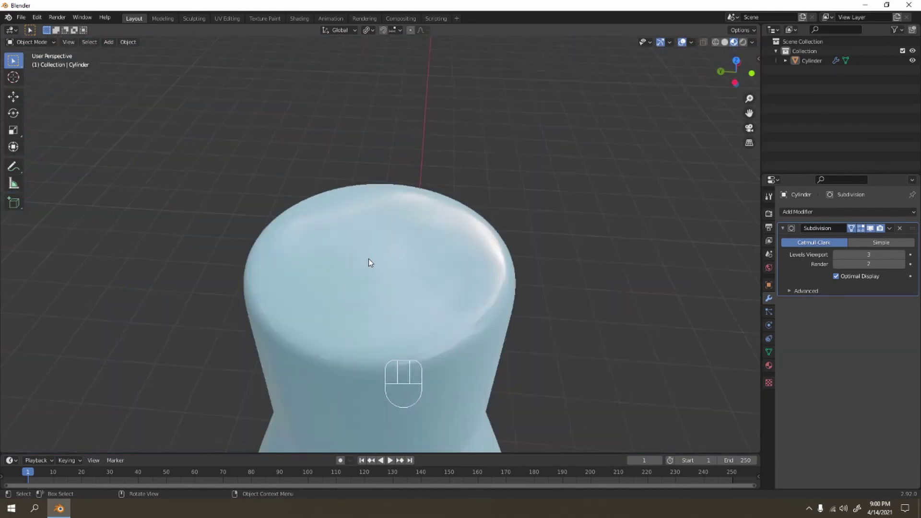
{"action": "middle_click_drag", "start_coordinate": [381, 292], "coordinate": [402, 249]}
{"action": "left_click", "coordinate": [402, 249]}
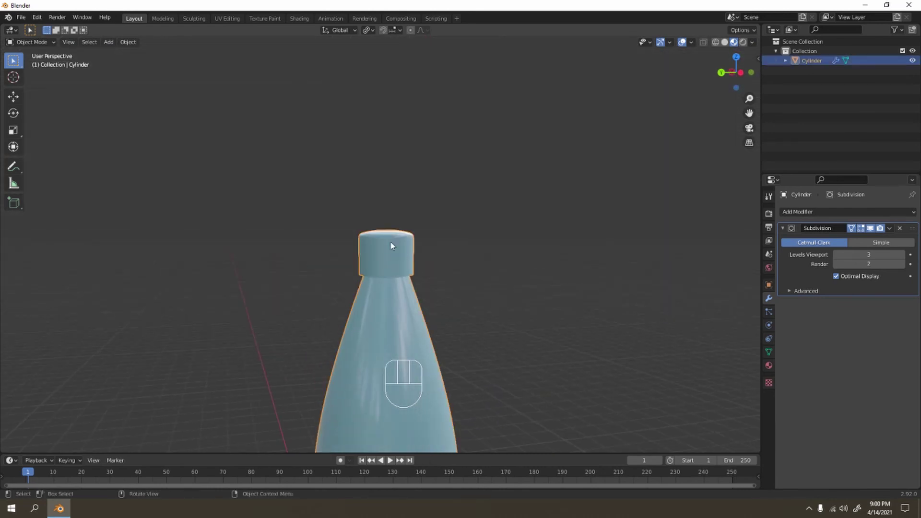
In the Shading workspace with material preview, enter Edit Mode and select the cap's linked faces
{"action": "left_click", "coordinate": [299, 18]}
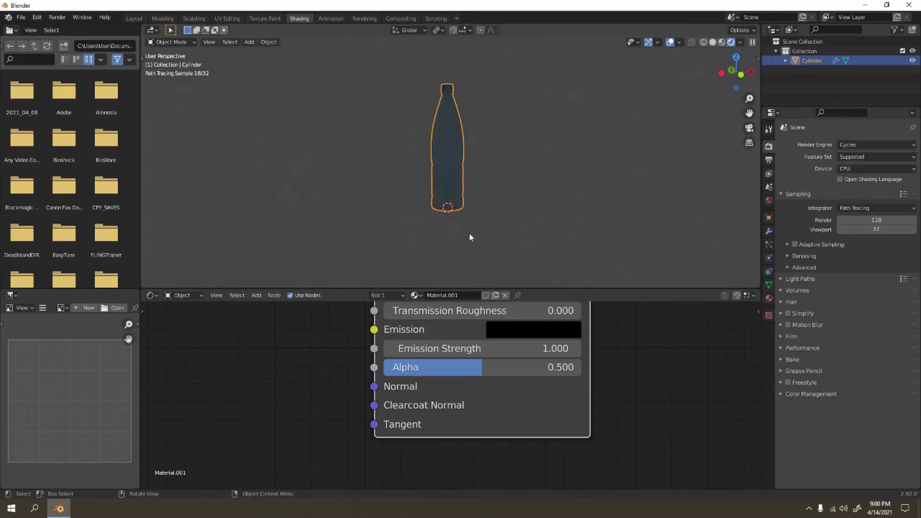
{"action": "scroll", "coordinate": [536, 362], "scroll_direction": "down", "scroll_amount": 3}
{"action": "middle_click_drag", "start_coordinate": [438, 112], "coordinate": [441, 194], "text": "shift"}
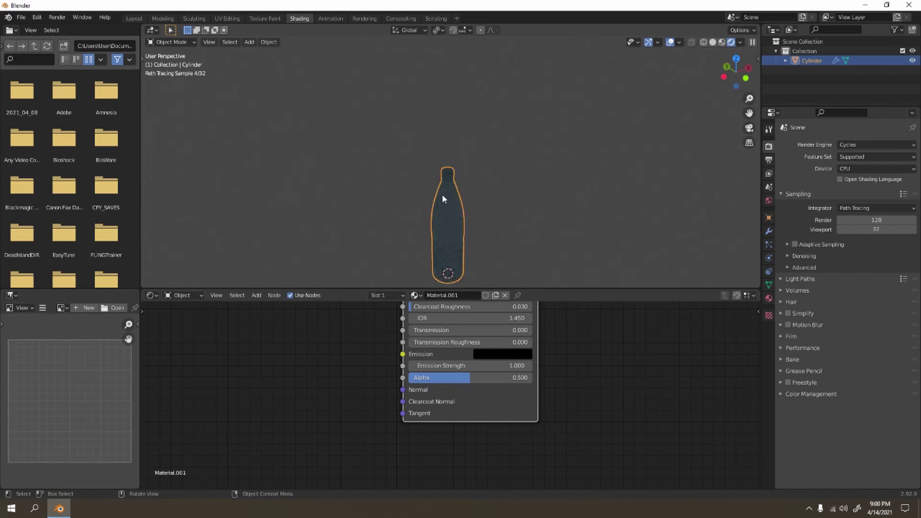
{"action": "scroll", "coordinate": [451, 196], "scroll_direction": "up", "scroll_amount": 5}
{"action": "key", "text": "Tab"}
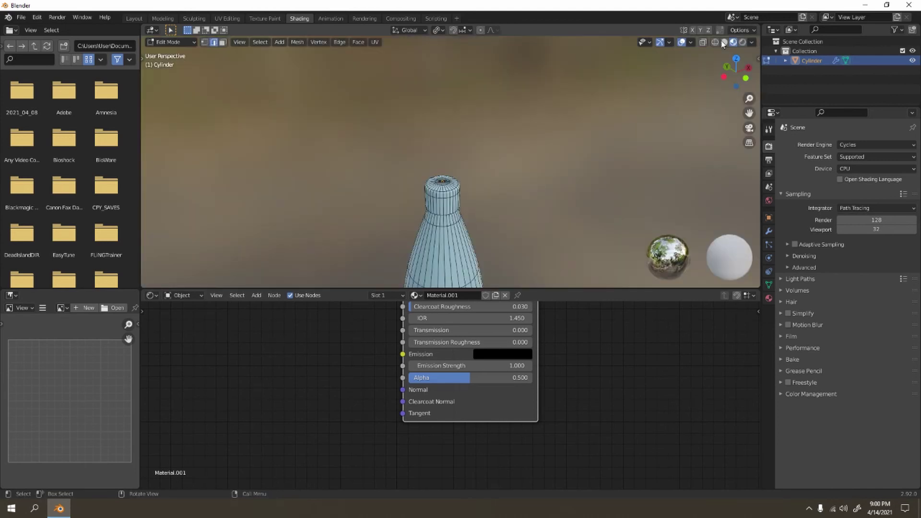
{"action": "left_click", "coordinate": [721, 42]}
{"action": "scroll", "coordinate": [473, 135], "scroll_direction": "up", "scroll_amount": 3}
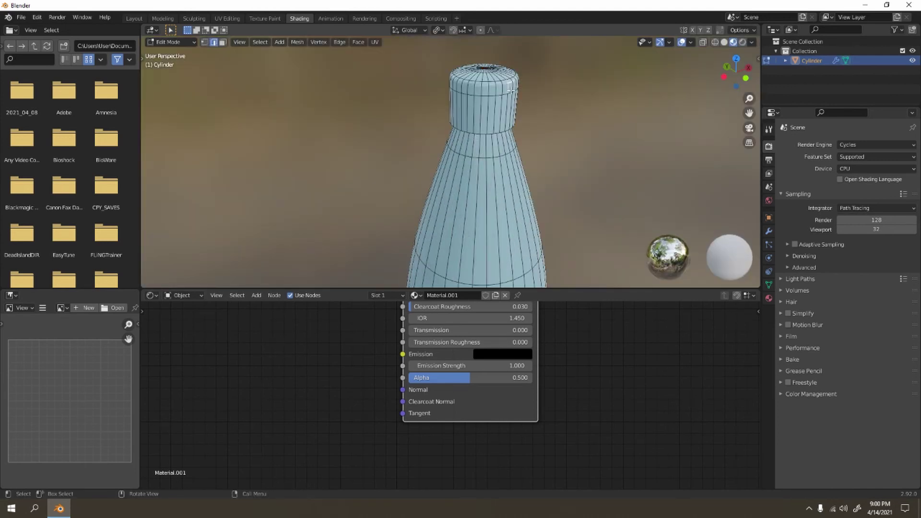
{"action": "key", "text": "l"}
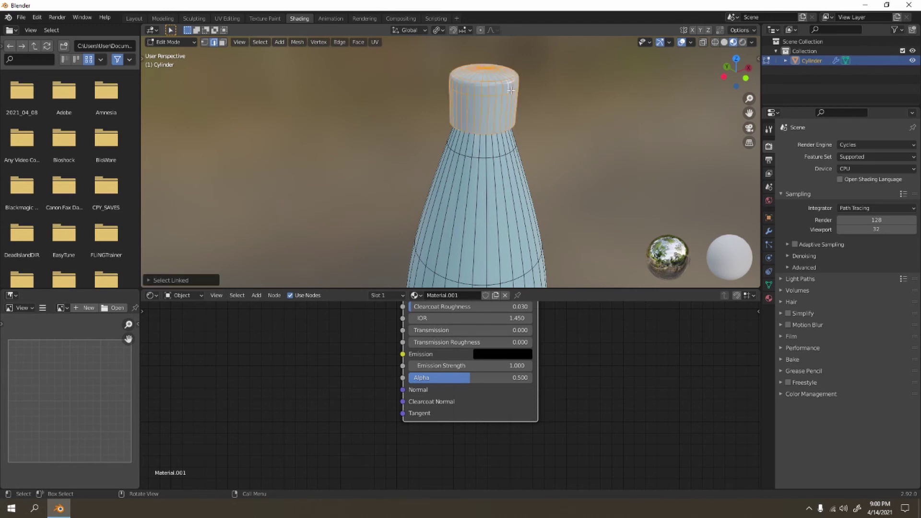
Add a second material slot with a new Material.002 and assign it to the cap faces
{"action": "left_click", "coordinate": [398, 295]}
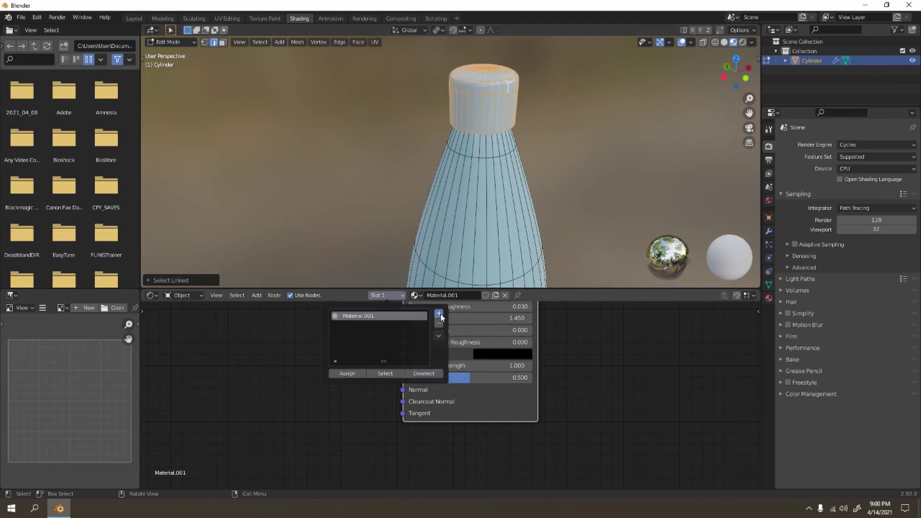
{"action": "left_click", "coordinate": [439, 315]}
{"action": "left_click", "coordinate": [469, 295]}
{"action": "left_click", "coordinate": [378, 295]}
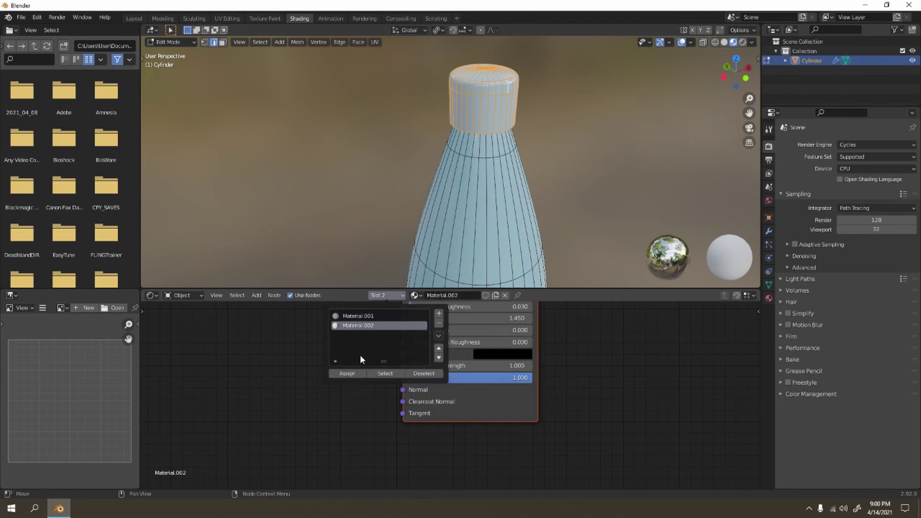
{"action": "left_click", "coordinate": [348, 373]}
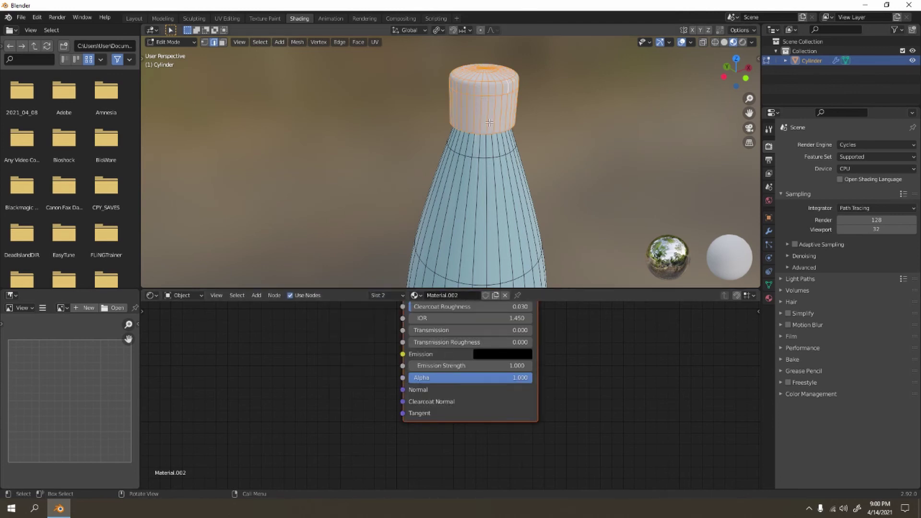
Back in Object Mode, set Material.002's Specular to 0 and Roughness to 1.000
{"action": "scroll", "coordinate": [489, 123], "scroll_direction": "down", "scroll_amount": 3}
{"action": "middle_click_drag", "start_coordinate": [517, 164], "coordinate": [554, 129]}
{"action": "middle_click_drag", "start_coordinate": [452, 341], "coordinate": [436, 456]}
{"action": "middle_click_drag", "start_coordinate": [494, 372], "coordinate": [451, 480]}
{"action": "key", "text": "Tab"}
{"action": "middle_click_drag", "start_coordinate": [560, 137], "coordinate": [568, 171]}
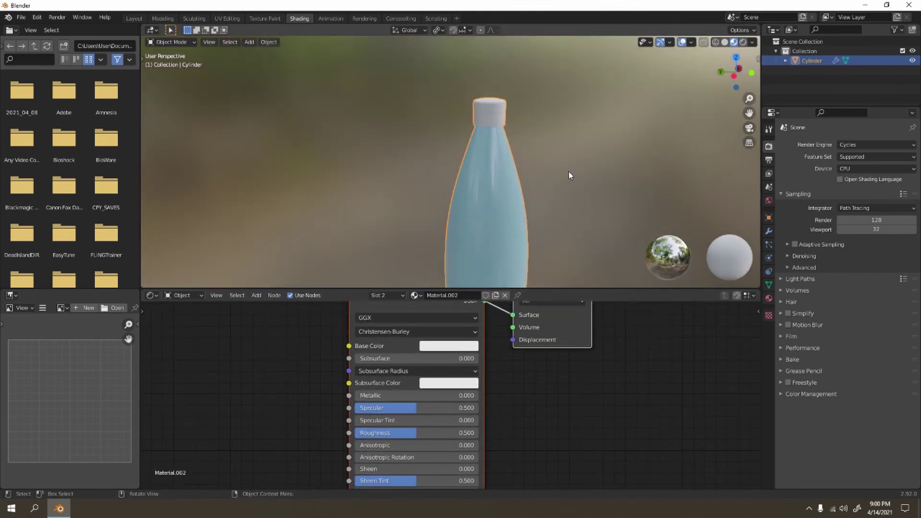
{"action": "scroll", "coordinate": [567, 163], "scroll_direction": "up", "scroll_amount": 4}
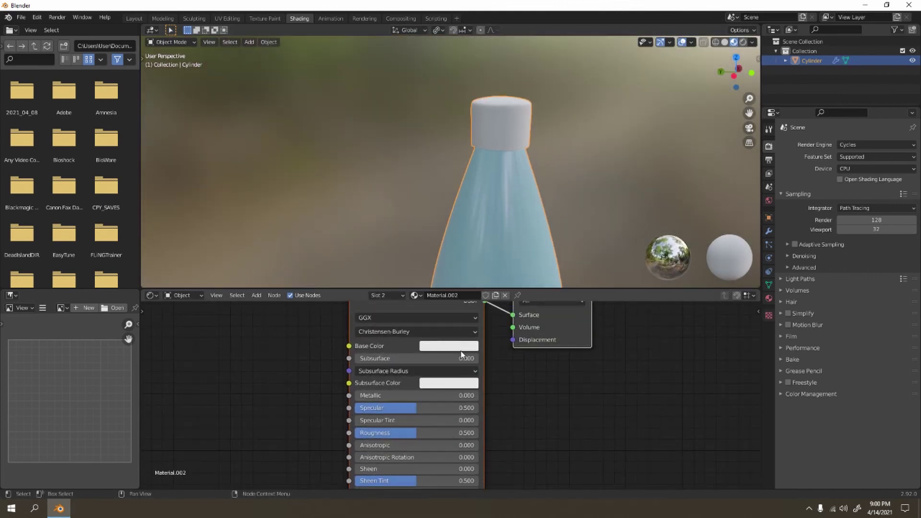
{"action": "scroll", "coordinate": [460, 350], "scroll_direction": "up", "scroll_amount": 2}
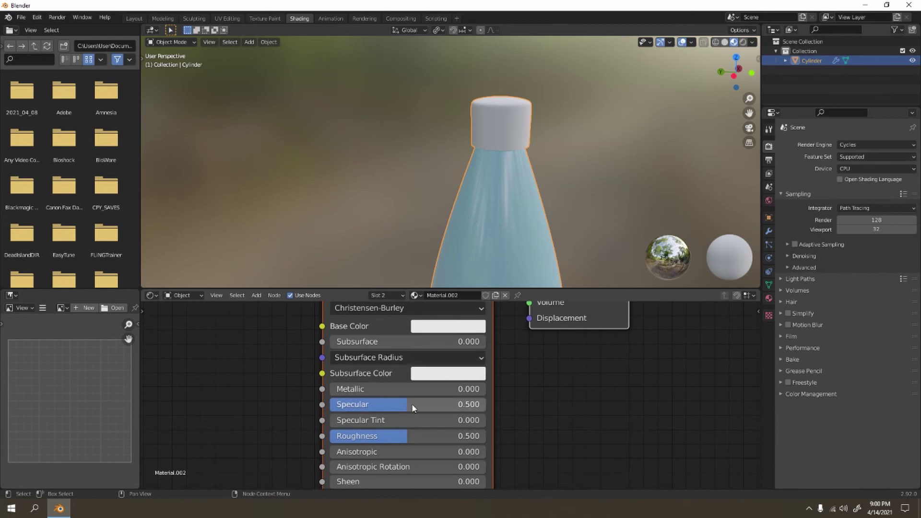
{"action": "left_click_drag", "start_coordinate": [407, 407], "coordinate": [484, 435]}
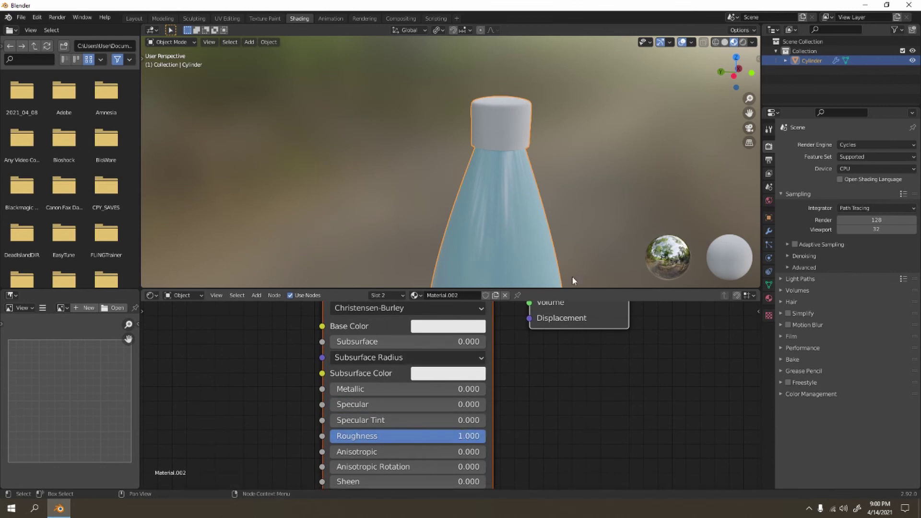
Inspect the matte white cap from several angles, then reselect the bottle
{"action": "scroll", "coordinate": [542, 178], "scroll_direction": "down", "scroll_amount": 2}
{"action": "middle_click_drag", "start_coordinate": [542, 178], "coordinate": [607, 190]}
{"action": "left_click", "coordinate": [577, 173]}
{"action": "scroll", "coordinate": [577, 174], "scroll_direction": "up", "scroll_amount": 5}
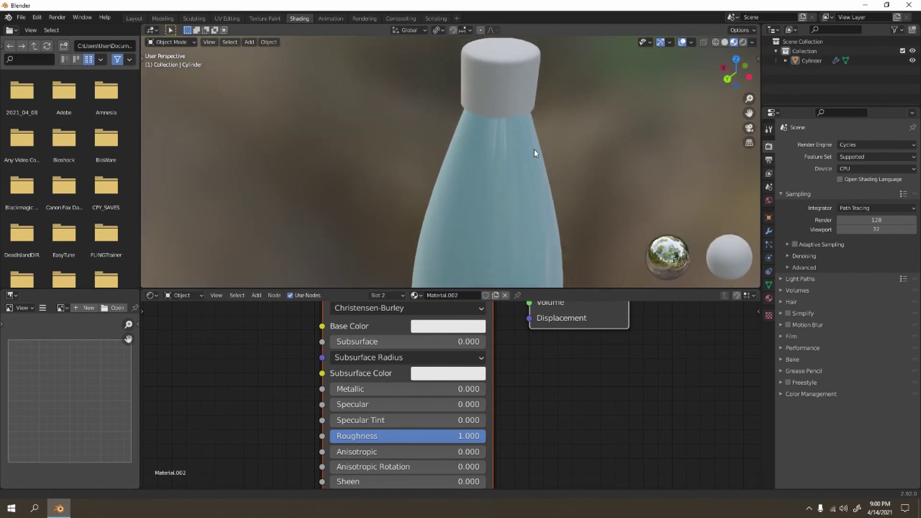
{"action": "middle_click_drag", "start_coordinate": [534, 149], "coordinate": [502, 123]}
{"action": "middle_click_drag", "start_coordinate": [502, 122], "coordinate": [502, 281]}
{"action": "scroll", "coordinate": [555, 152], "scroll_direction": "up", "scroll_amount": 4}
{"action": "middle_click_drag", "start_coordinate": [497, 228], "coordinate": [474, 206]}
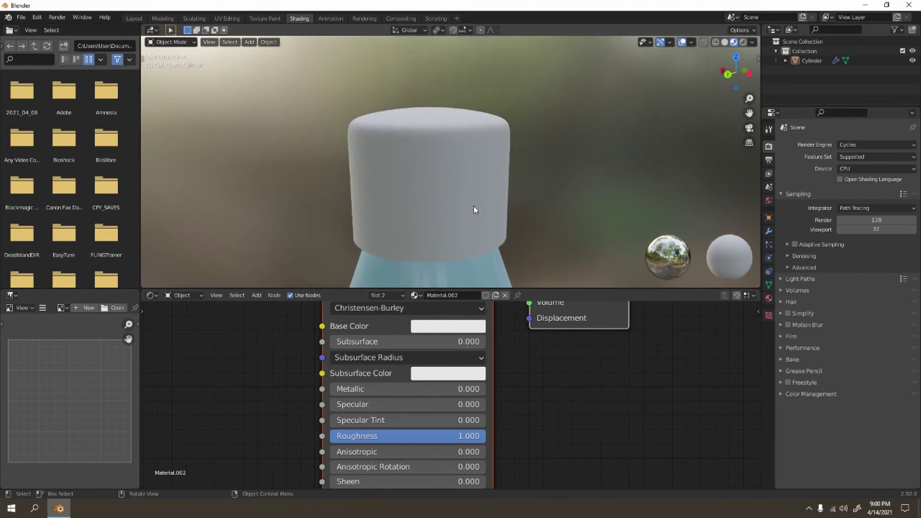
{"action": "middle_click_drag", "start_coordinate": [418, 429], "coordinate": [487, 472]}
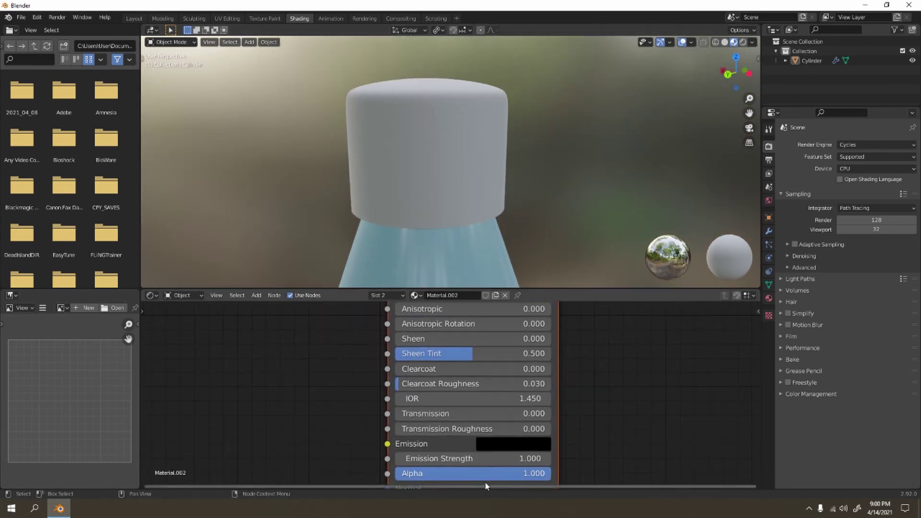
{"action": "left_click", "coordinate": [453, 152]}
{"action": "scroll", "coordinate": [451, 158], "scroll_direction": "down", "scroll_amount": 3}
{"action": "middle_click_drag", "start_coordinate": [450, 164], "coordinate": [496, 191]}
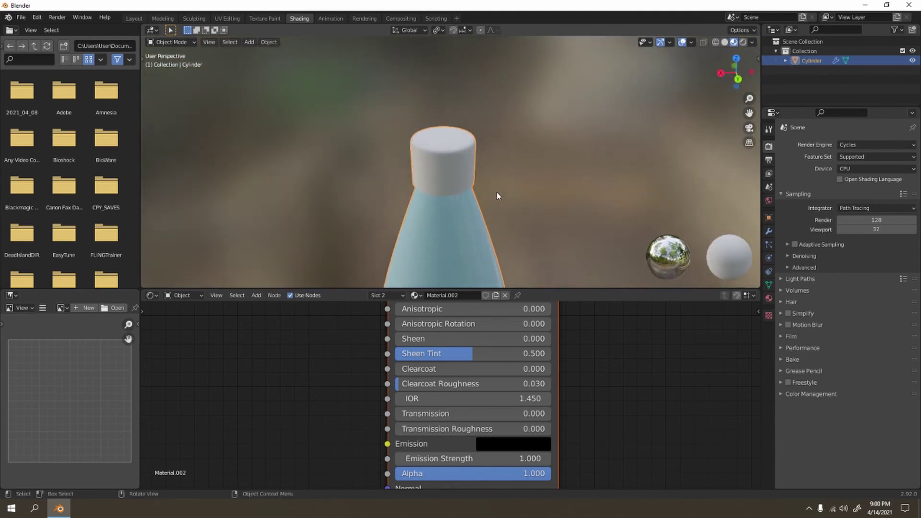
{"action": "scroll", "coordinate": [497, 192], "scroll_direction": "down", "scroll_amount": 2}
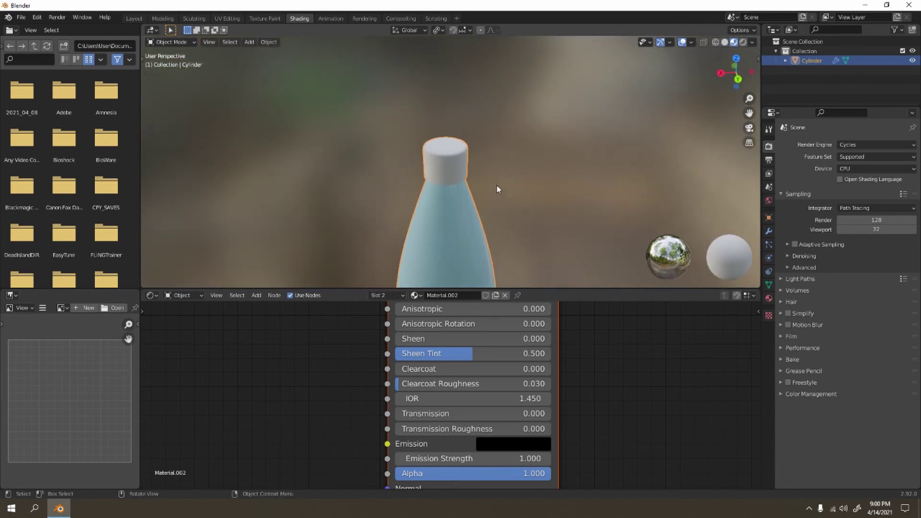
{"action": "middle_click_drag", "start_coordinate": [507, 154], "coordinate": [507, 244]}
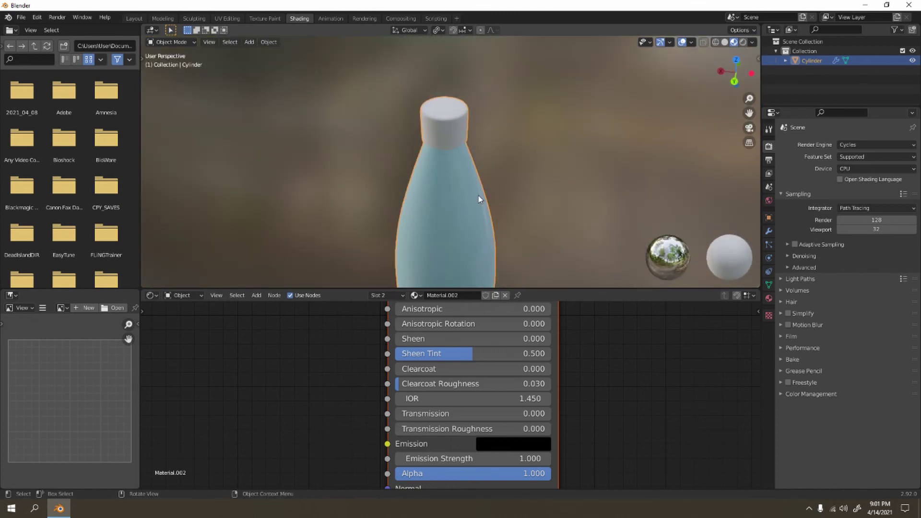
Separate the whole bottle mesh by loose parts, making the cap Cylinder.001, and select it
{"action": "key", "text": "Tab"}
{"action": "key", "text": "a"}
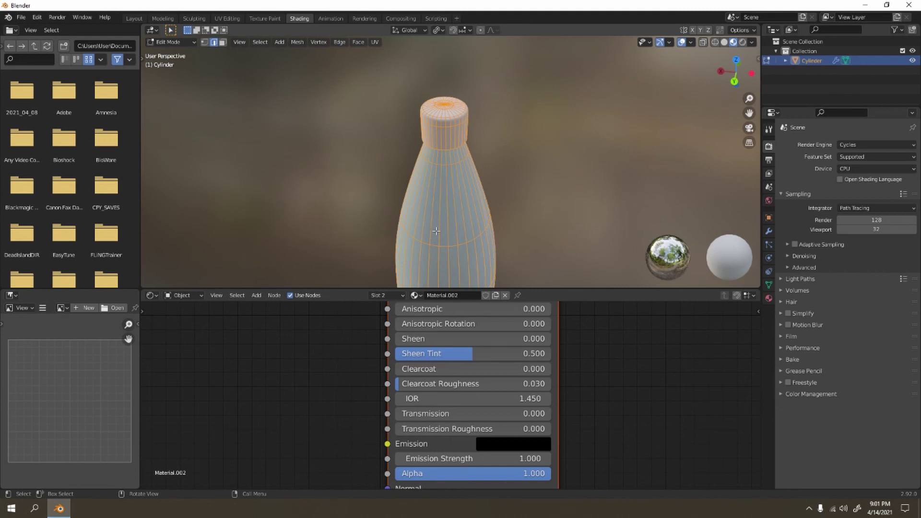
{"action": "key", "text": "p"}
{"action": "key", "text": "p"}
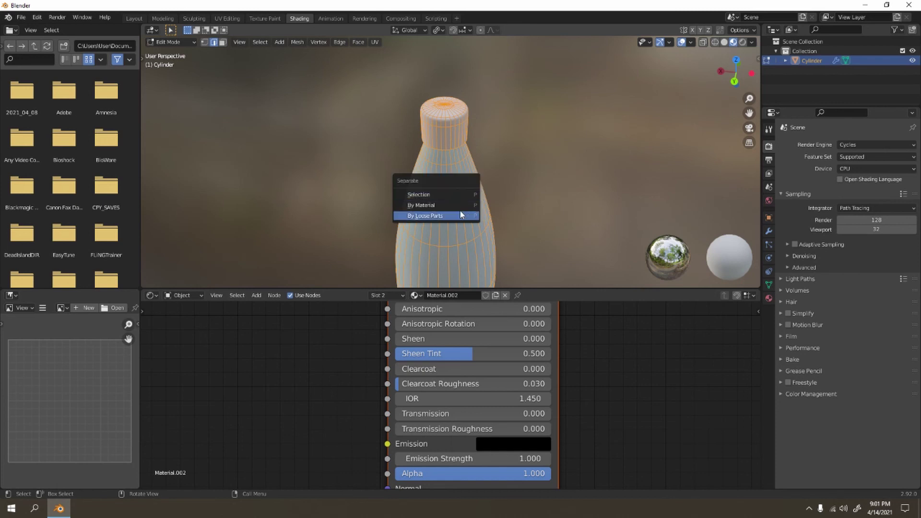
{"action": "left_click", "coordinate": [461, 215]}
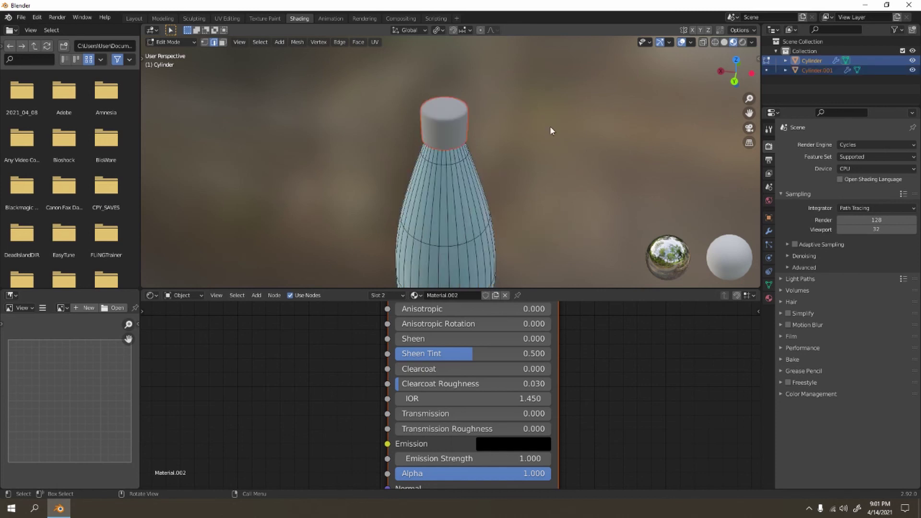
{"action": "key", "text": "Tab"}
{"action": "left_click", "coordinate": [458, 122]}
{"action": "scroll", "coordinate": [479, 267], "scroll_direction": "down", "scroll_amount": 3}
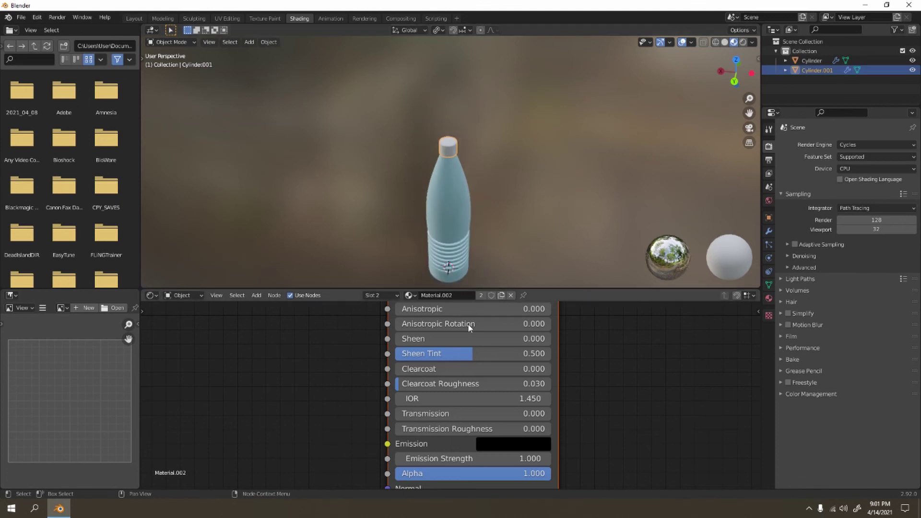
{"action": "scroll", "coordinate": [469, 327], "scroll_direction": "down", "scroll_amount": 2}
{"action": "scroll", "coordinate": [501, 218], "scroll_direction": "down", "scroll_amount": 3}
{"action": "middle_click_drag", "start_coordinate": [501, 217], "coordinate": [508, 195]}
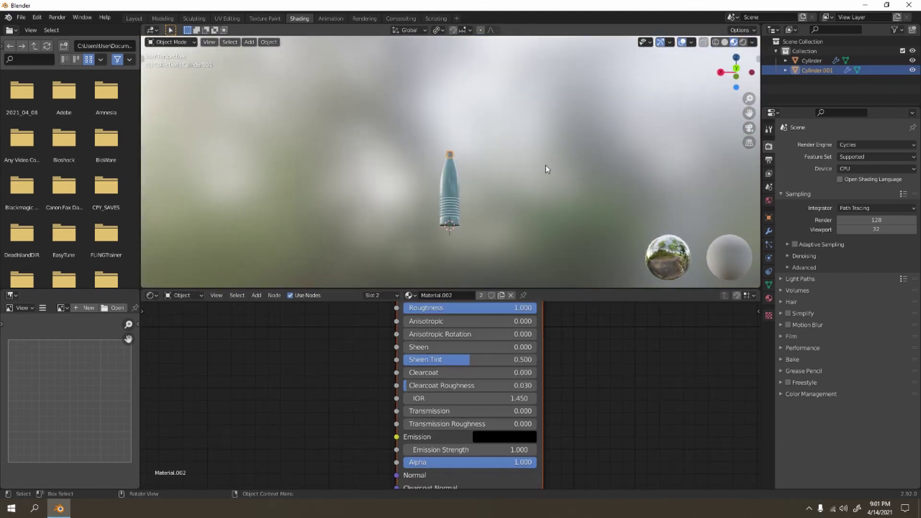
{"action": "scroll", "coordinate": [546, 169], "scroll_direction": "up", "scroll_amount": 6}
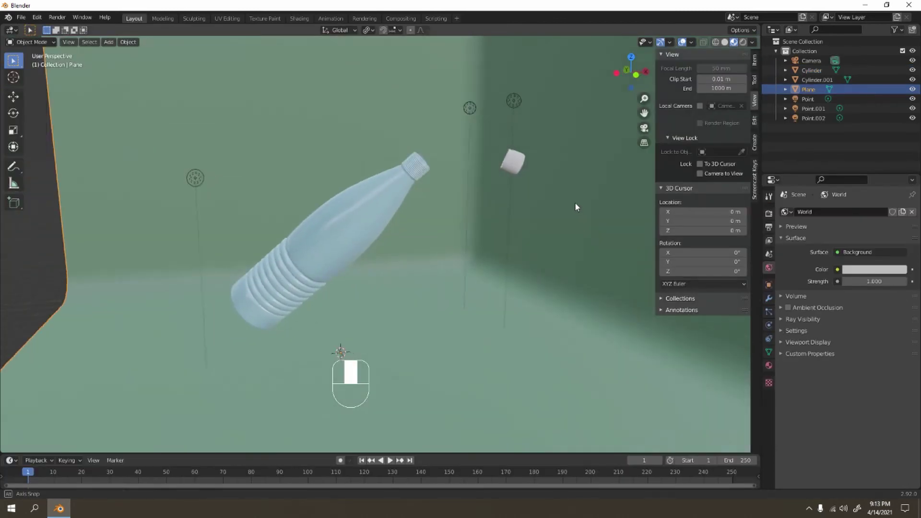
From the top view, move the cap along the Y axis away from the bottle's neck
{"action": "middle_click_drag", "start_coordinate": [522, 216], "coordinate": [558, 237]}
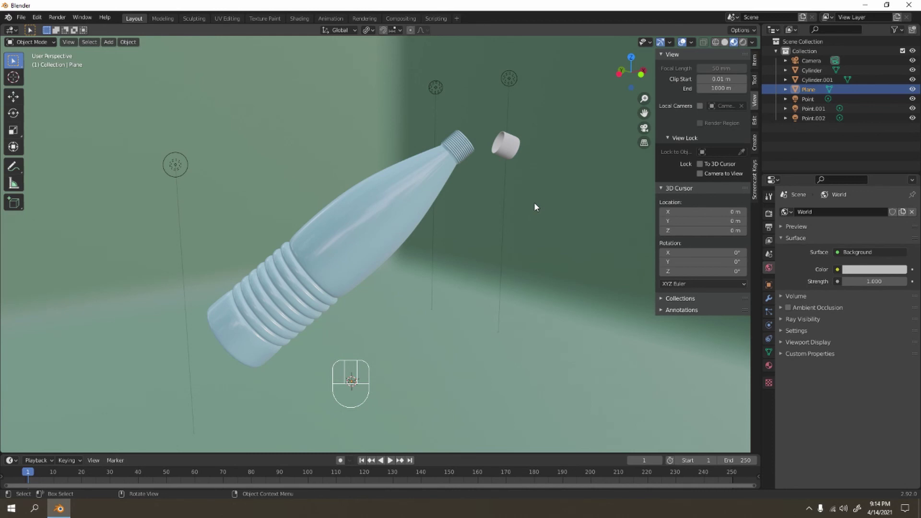
{"action": "middle_click_drag", "start_coordinate": [409, 214], "coordinate": [462, 231]}
{"action": "key", "text": "KP_7"}
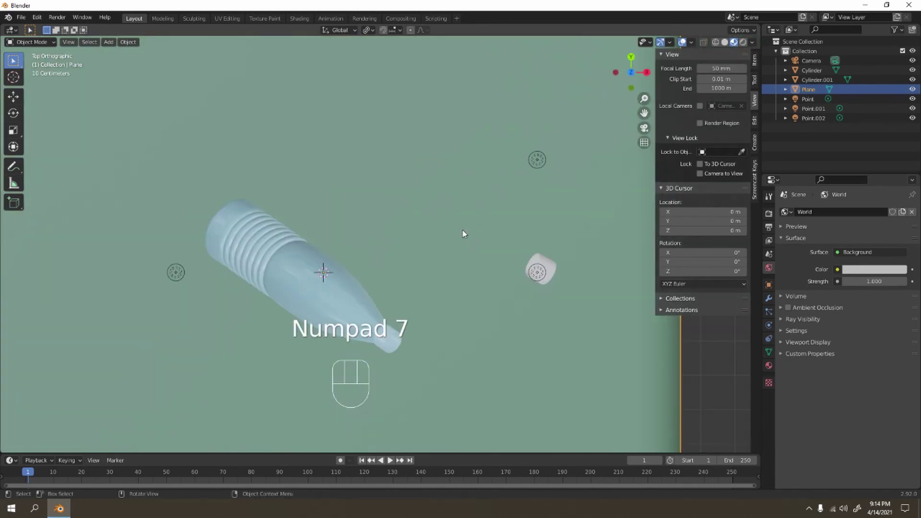
{"action": "left_click", "coordinate": [548, 259]}
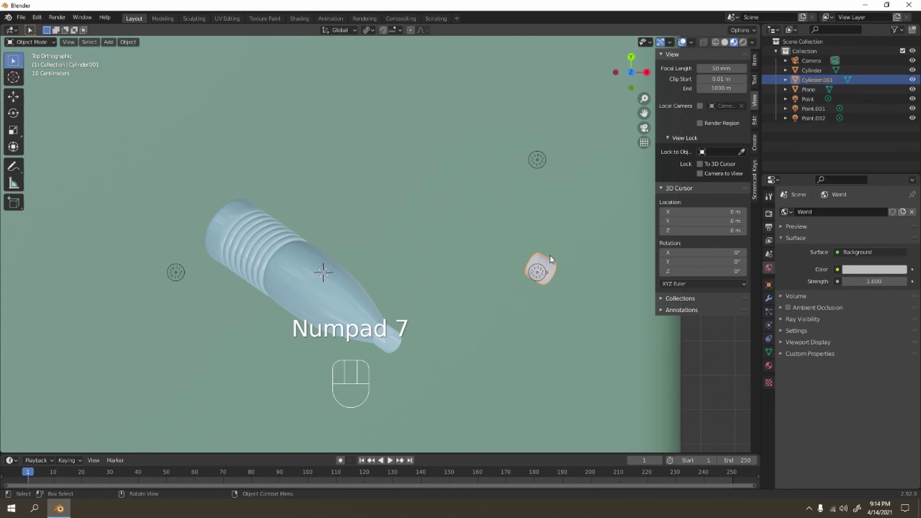
{"action": "key", "text": "g"}
{"action": "key", "text": "y"}
{"action": "left_click", "coordinate": [557, 320]}
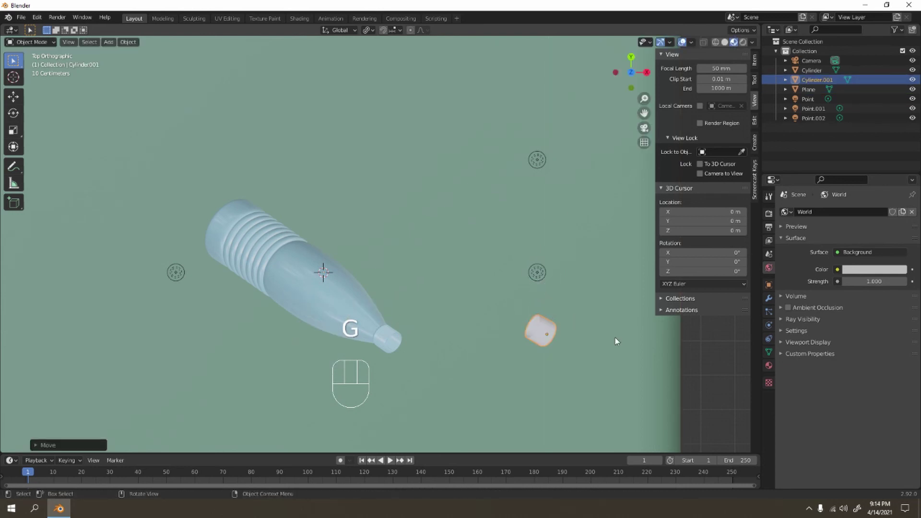
Reposition and rotate the cap so it floats tilted, then select the Plane
{"action": "key", "text": "g"}
{"action": "left_click", "coordinate": [523, 363]}
{"action": "key", "text": "r"}
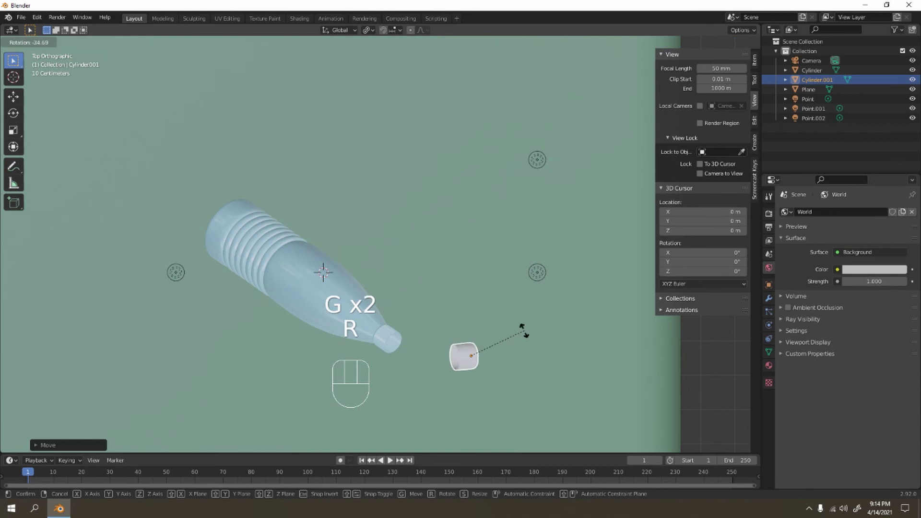
{"action": "left_click", "coordinate": [520, 335]}
{"action": "middle_click_drag", "start_coordinate": [520, 336], "coordinate": [442, 242]}
{"action": "left_click", "coordinate": [447, 247]}
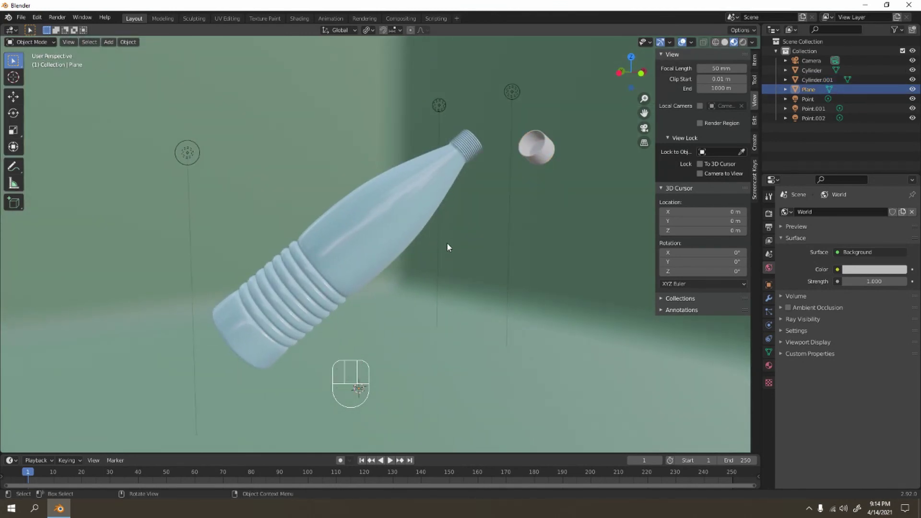